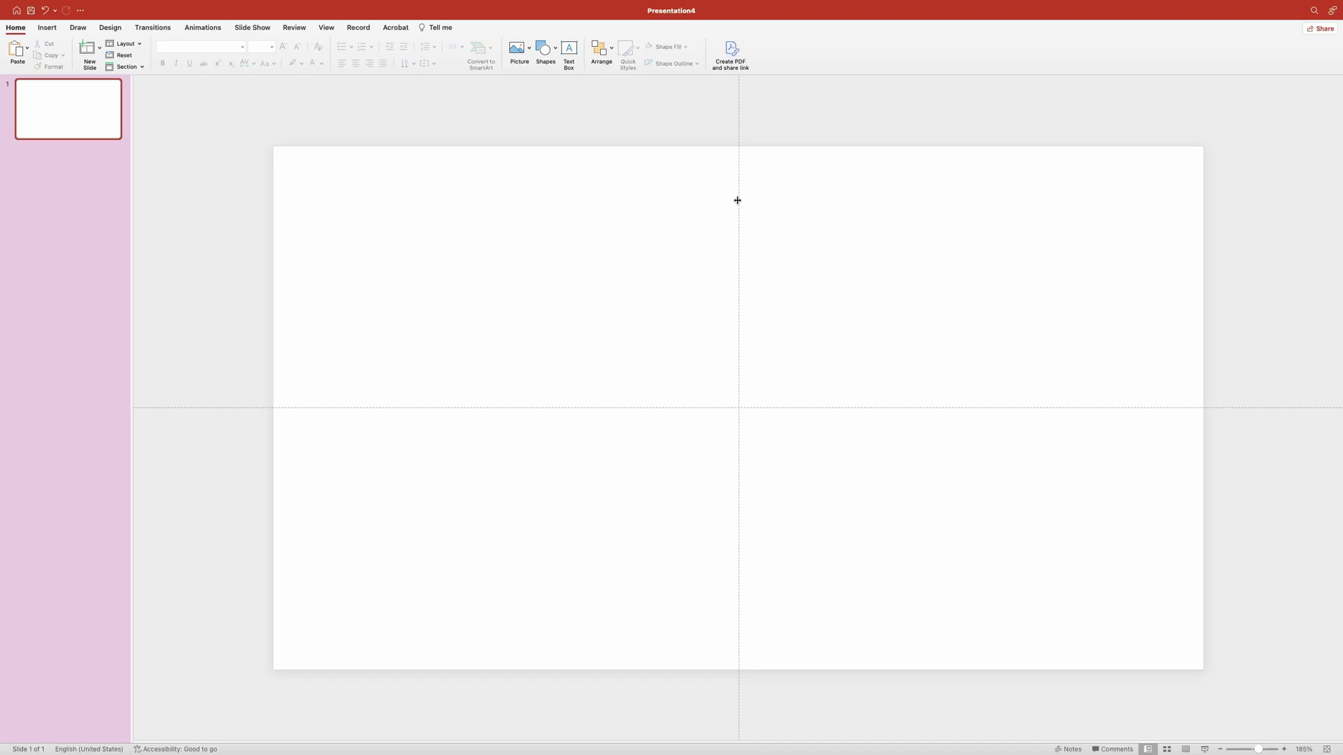
Step: Drag copies of the vertical centre guide to the slide's right and left edges
left_click_drag(737, 200, 1203, 167)
left_click_drag(737, 124, 273, 155)
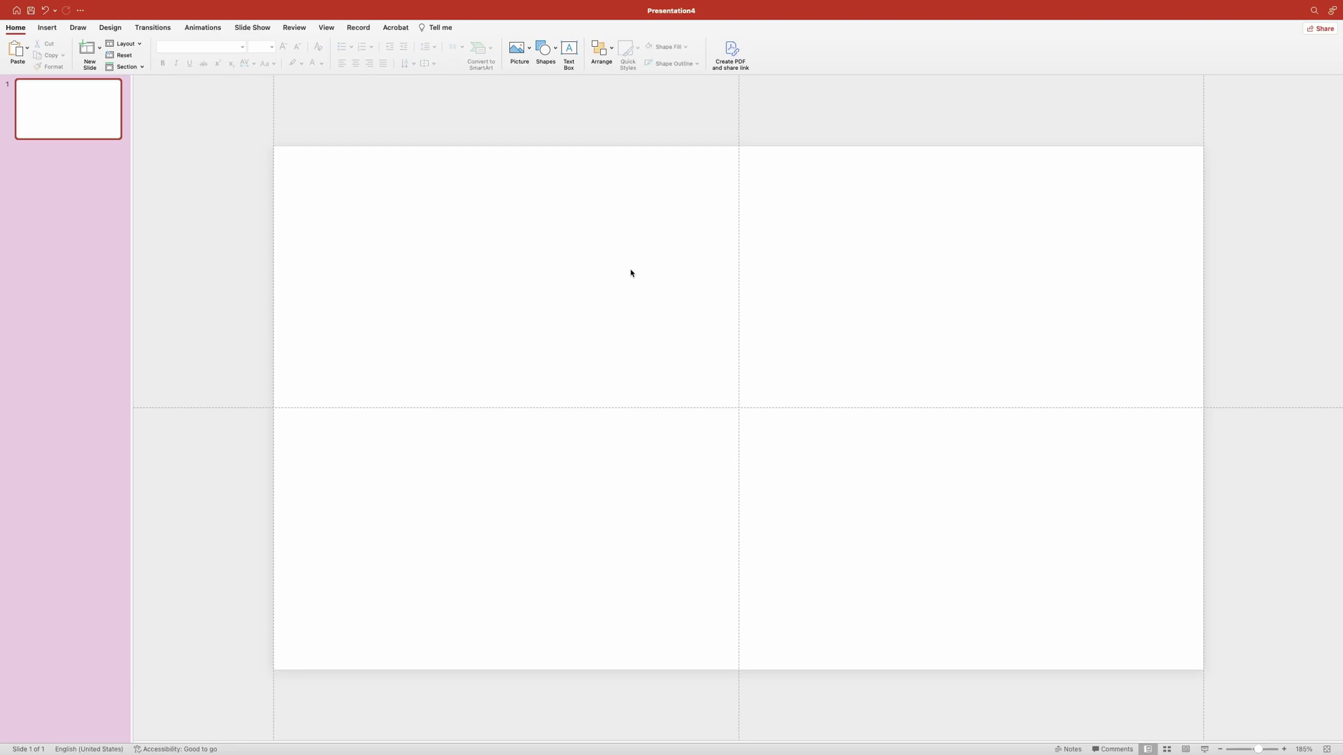
Step: Draw a rectangle about 27.79 × 9.73 cm across the upper half of the slide
left_click(553, 51)
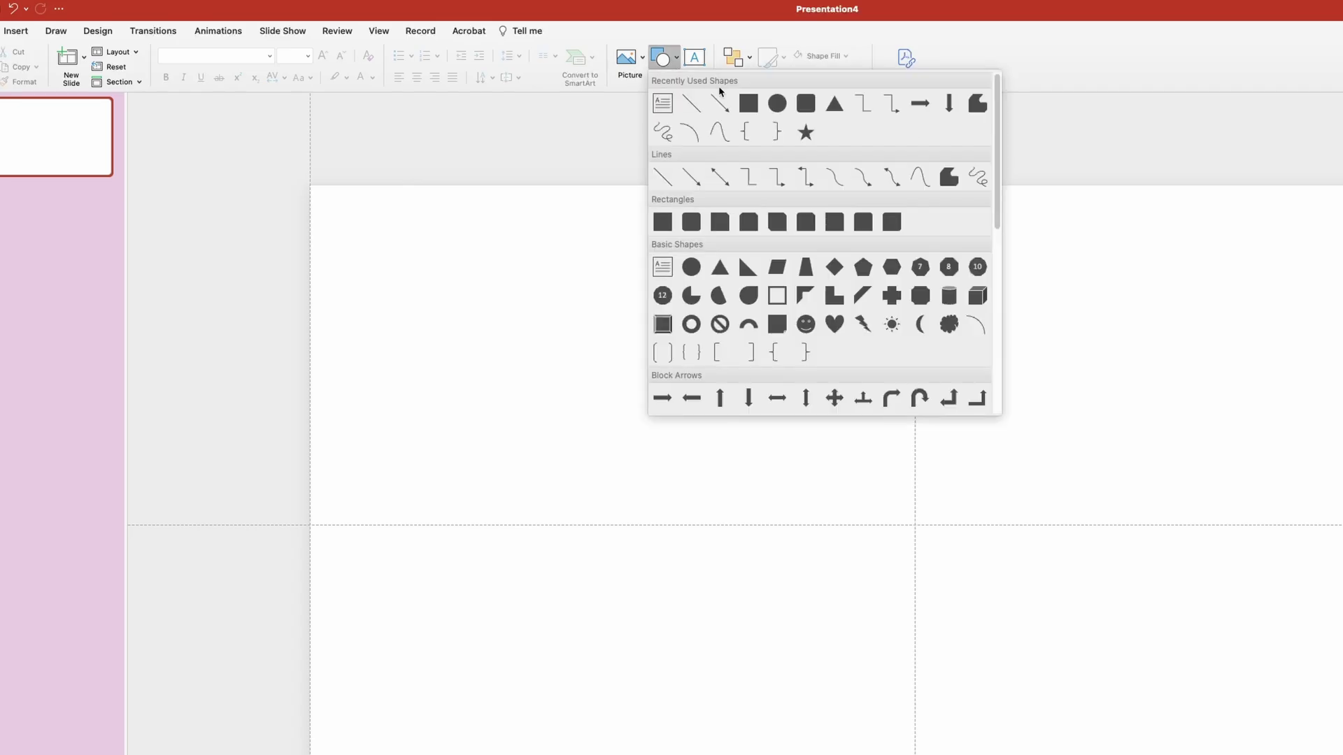
left_click(753, 116)
left_click_drag(437, 253, 1135, 464)
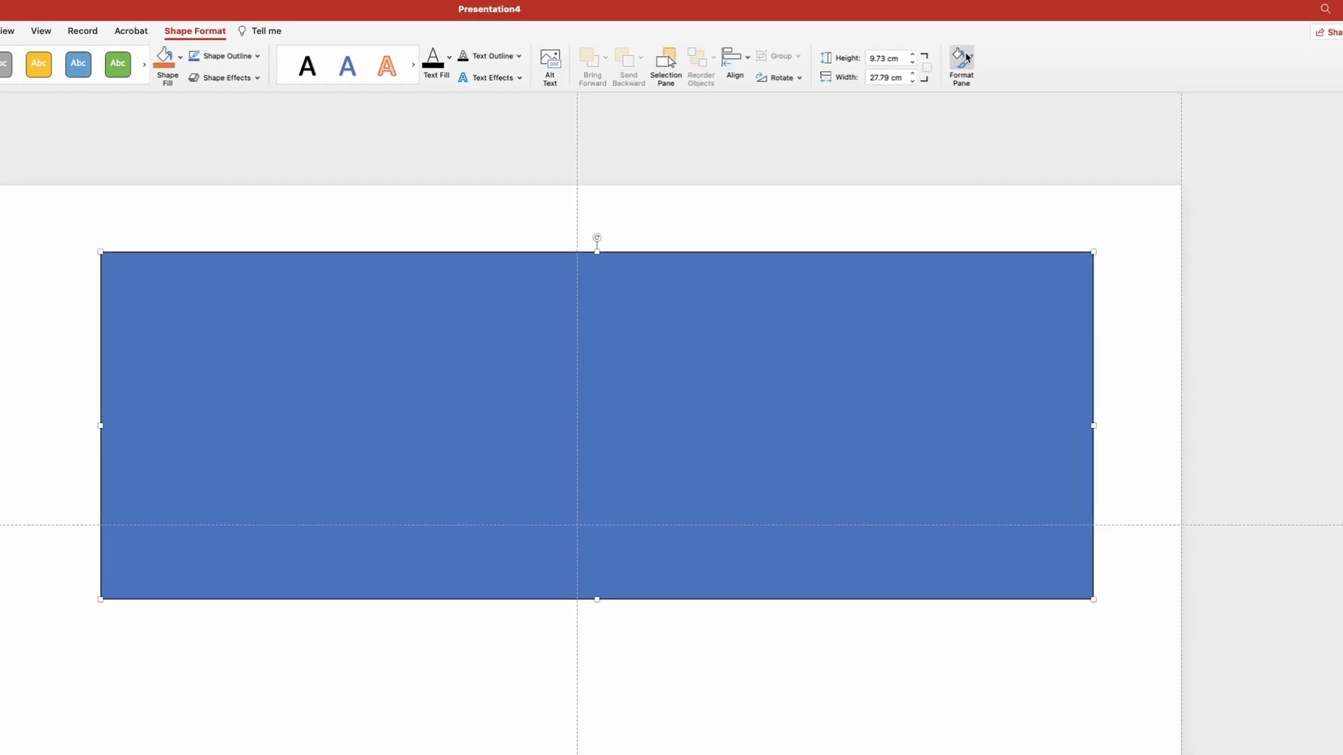
Step: Set the rectangle to no outline and a custom pink FF3494 fill
left_click(964, 60)
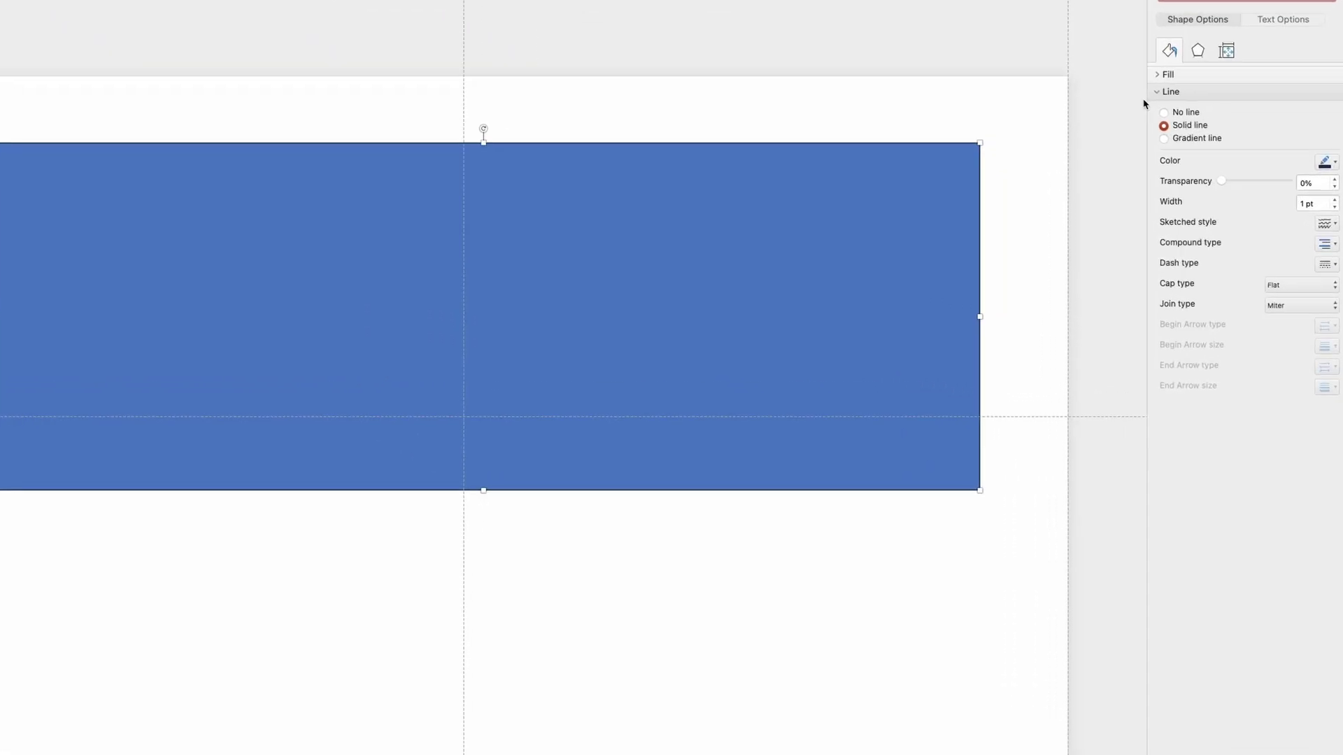
left_click(1163, 112)
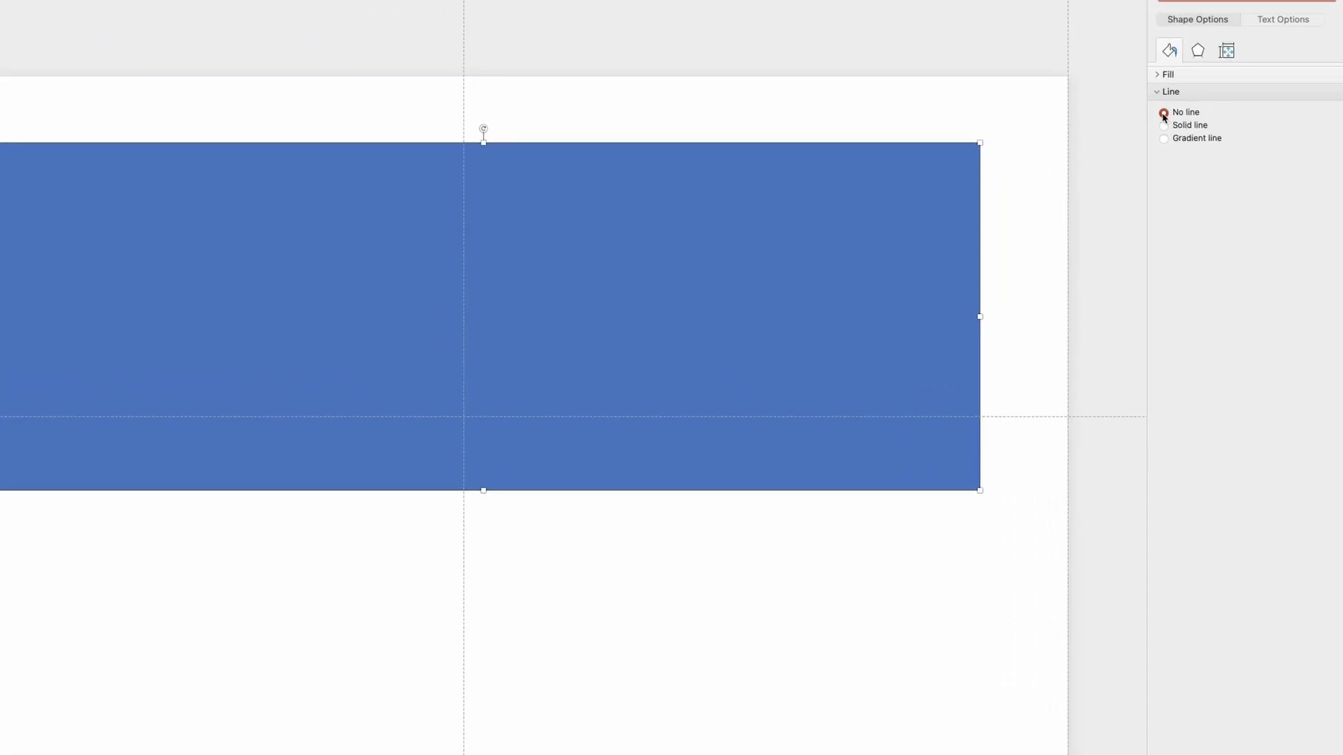
left_click(1158, 74)
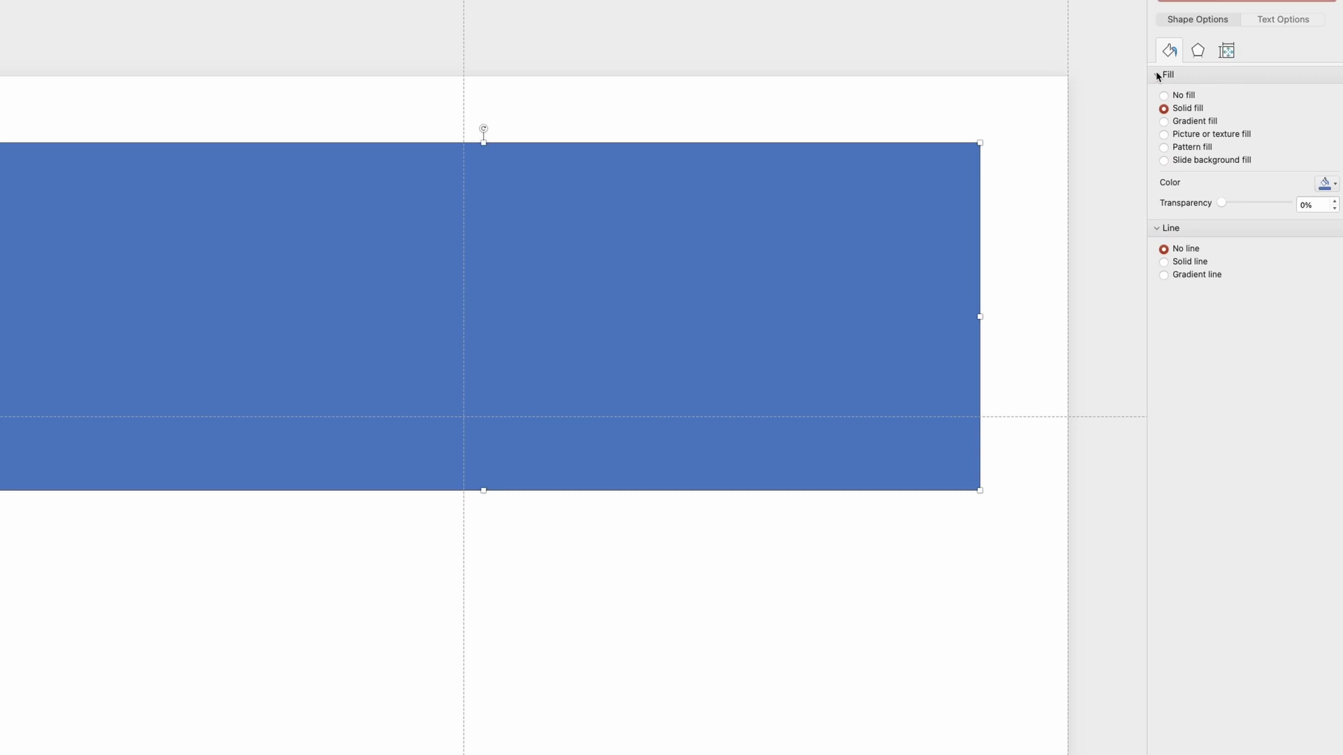
left_click(1333, 185)
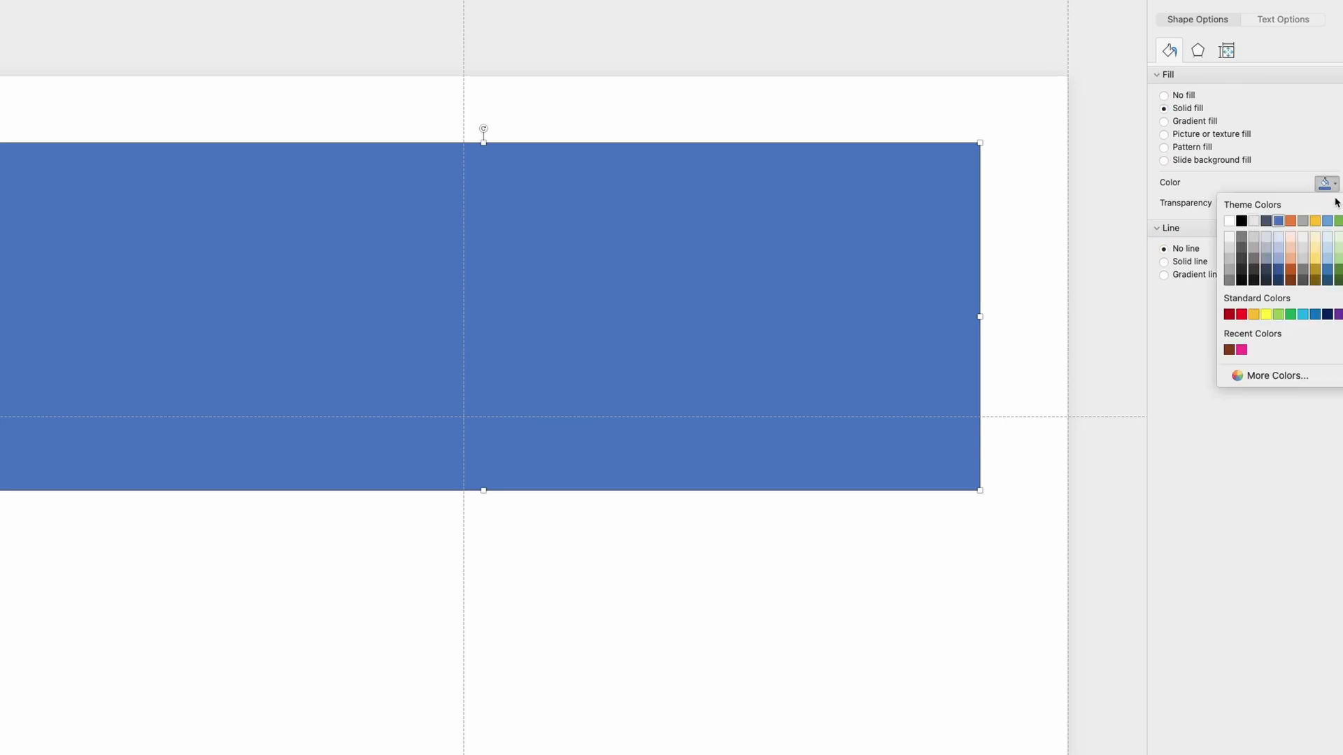
left_click(1287, 378)
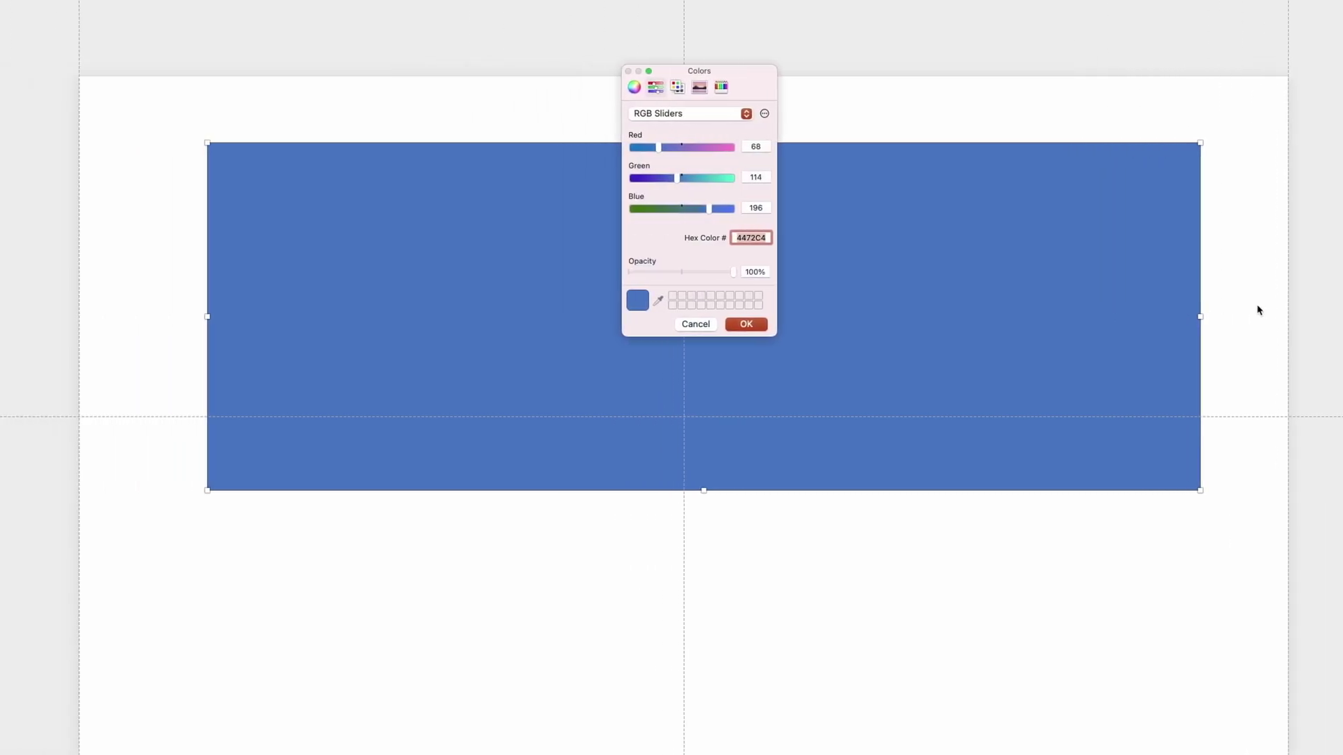
type("ff3494")
left_click(754, 325)
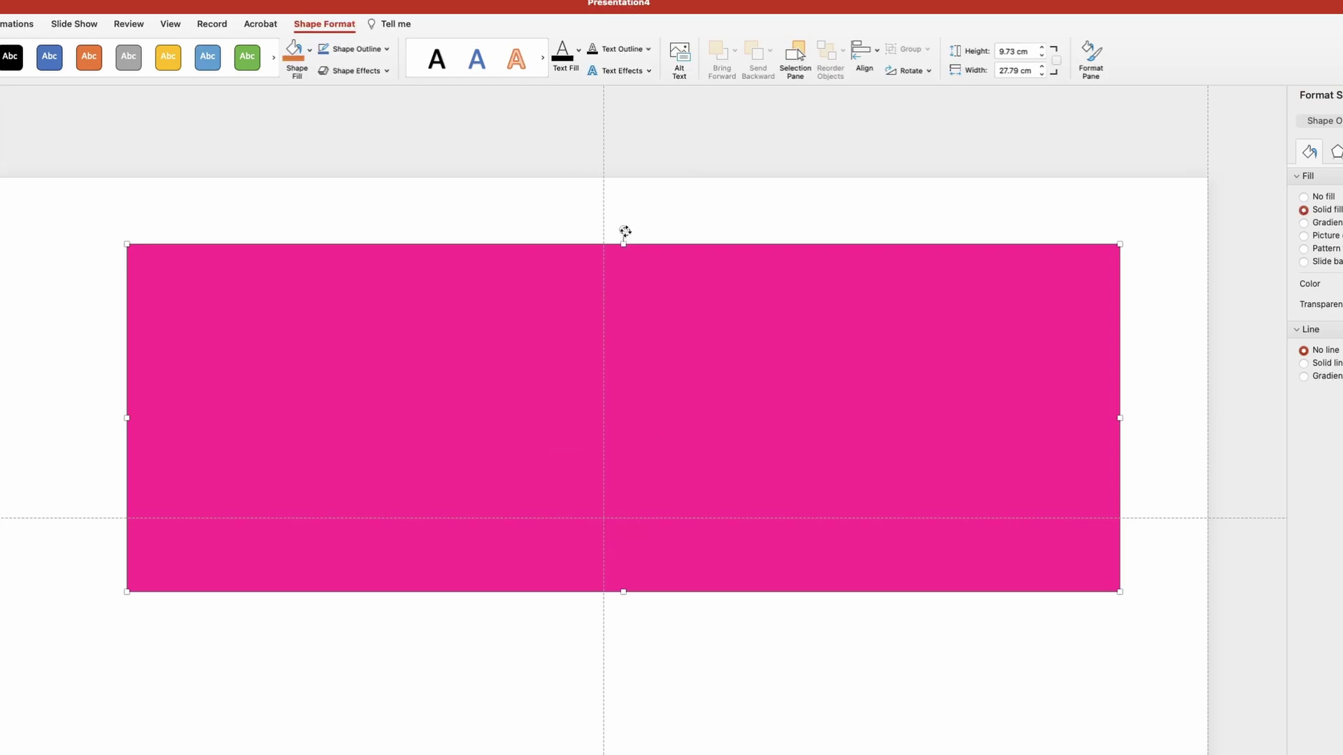
Step: Rotate the rectangle about 45°, widen it to 32.93 cm, and position it in the lower-right corner
left_click_drag(625, 232, 518, 236)
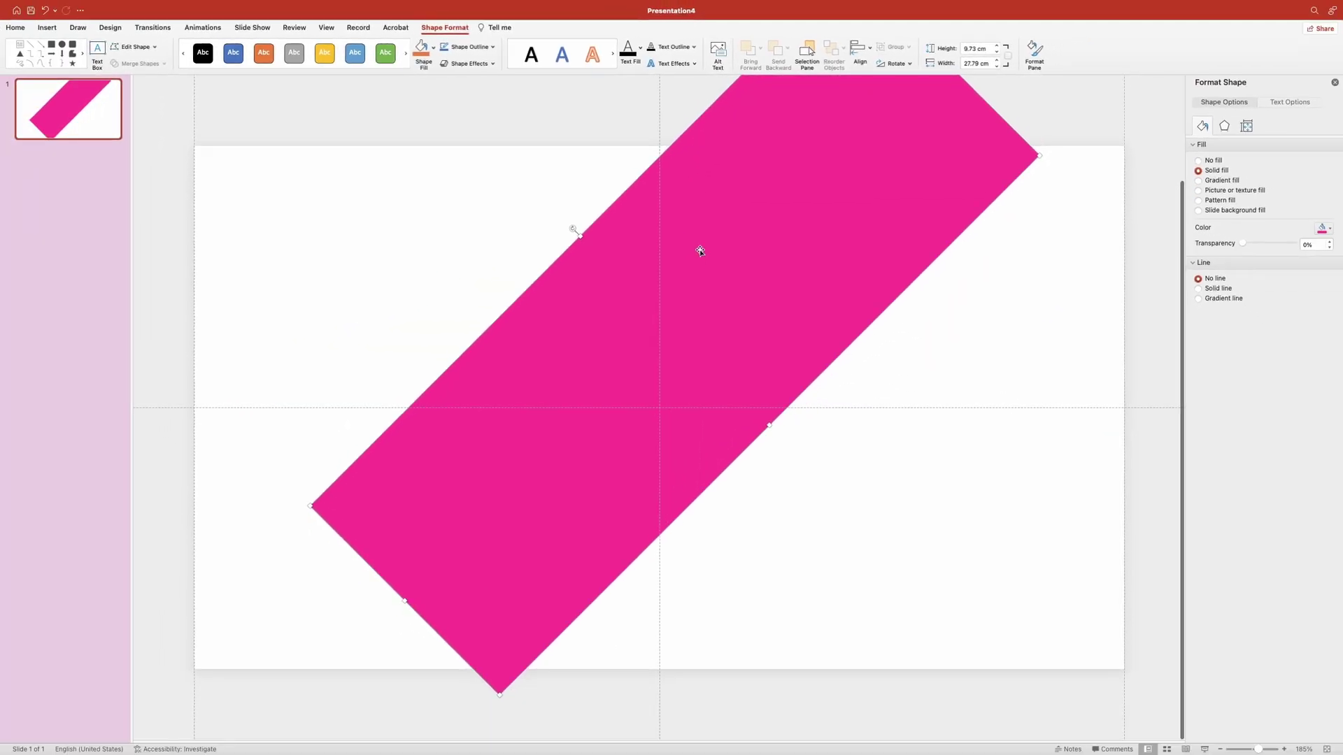
left_click_drag(714, 258, 973, 445)
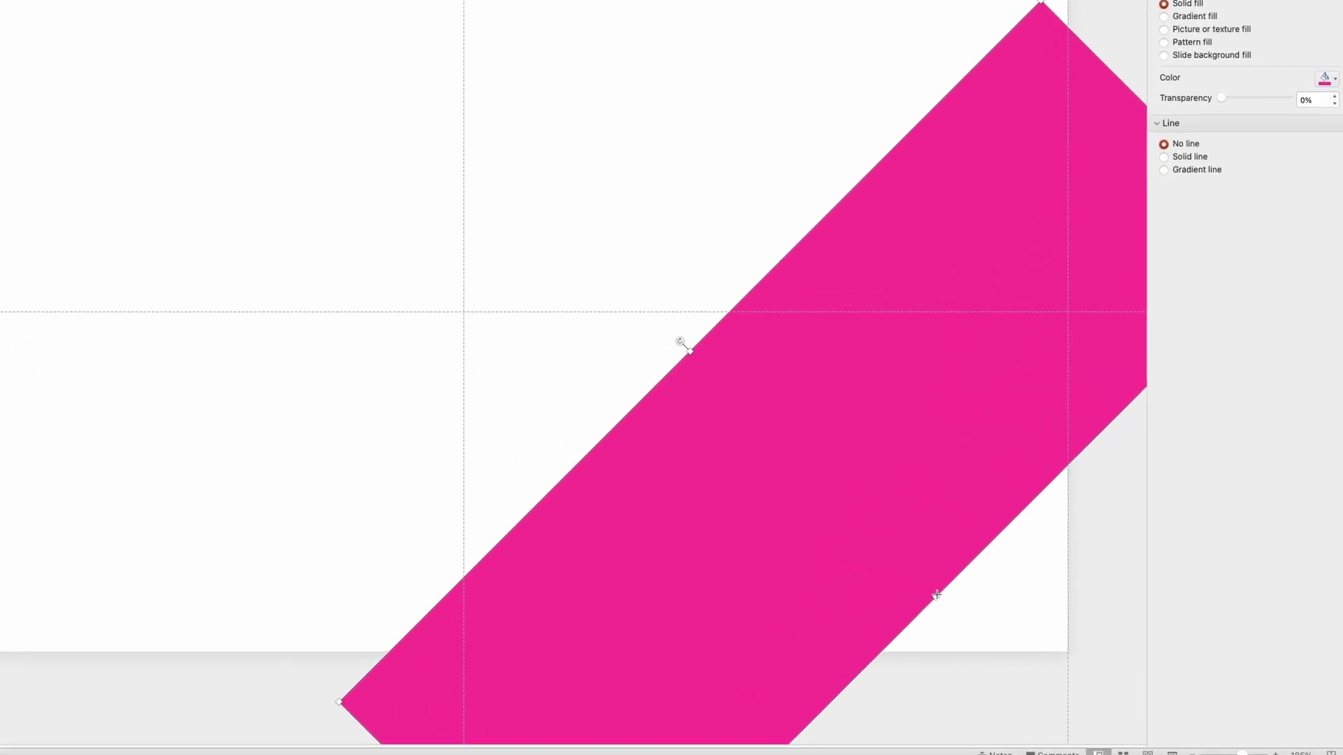
left_click_drag(1022, 627, 1121, 685)
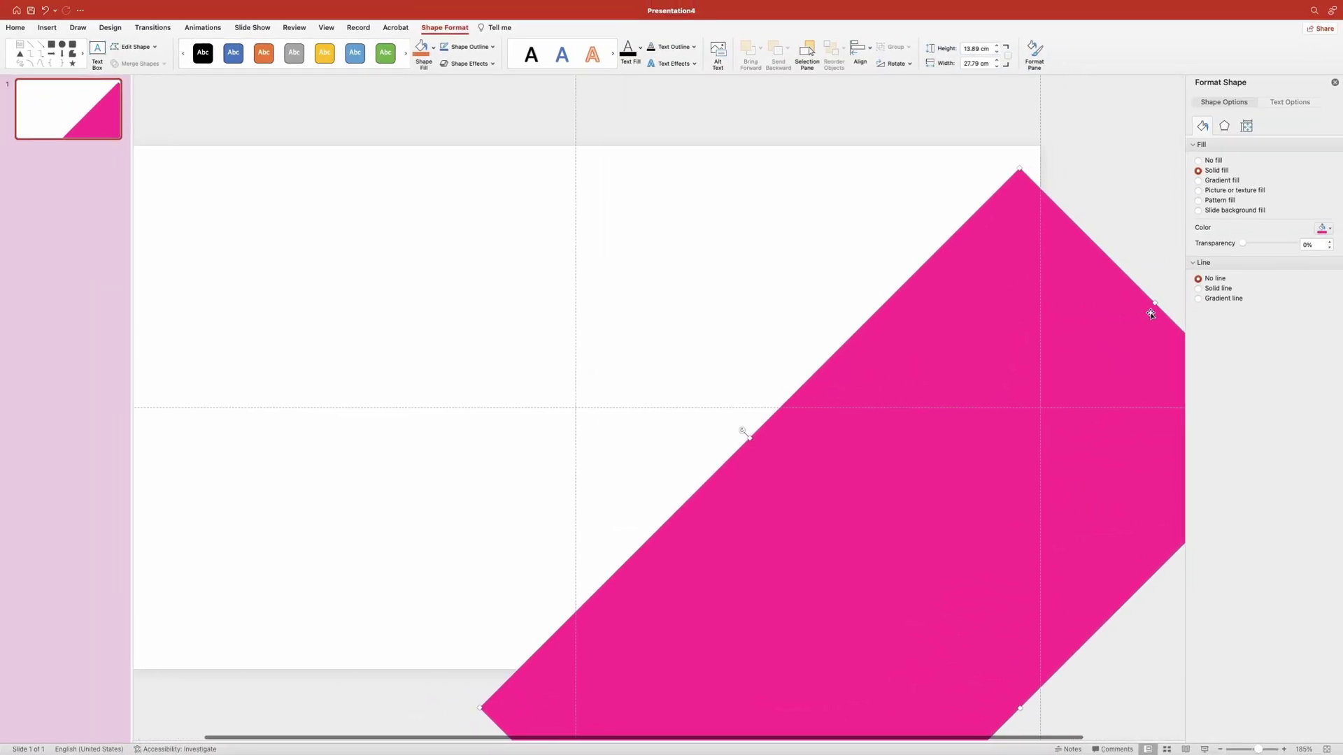
left_click_drag(1154, 302, 1220, 183)
left_click(960, 385)
left_click_drag(960, 386, 951, 404)
Step: Duplicate the pink band into the top-left corner and toward the slide centre
scroll(951, 405, "left", 2)
scroll(951, 407, "left", 1)
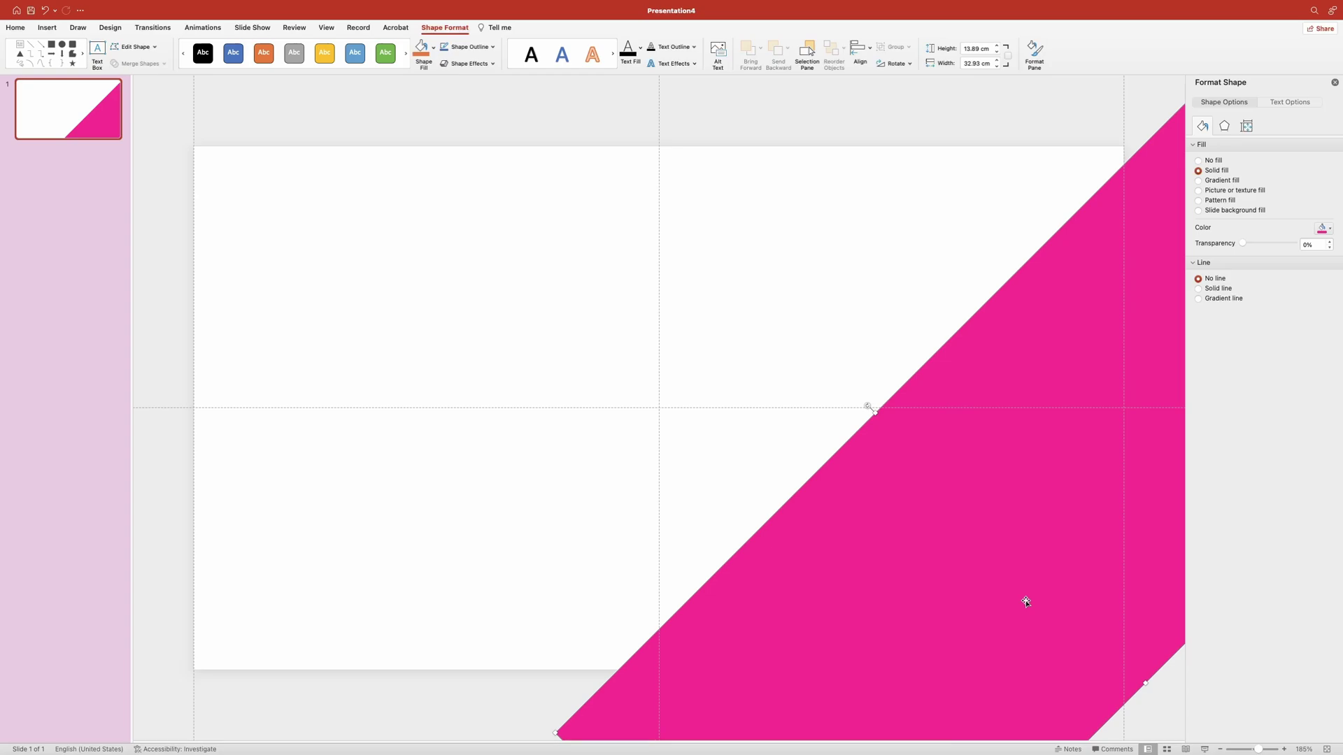
left_click_drag(1025, 600, 283, 254)
left_click_drag(368, 258, 360, 241)
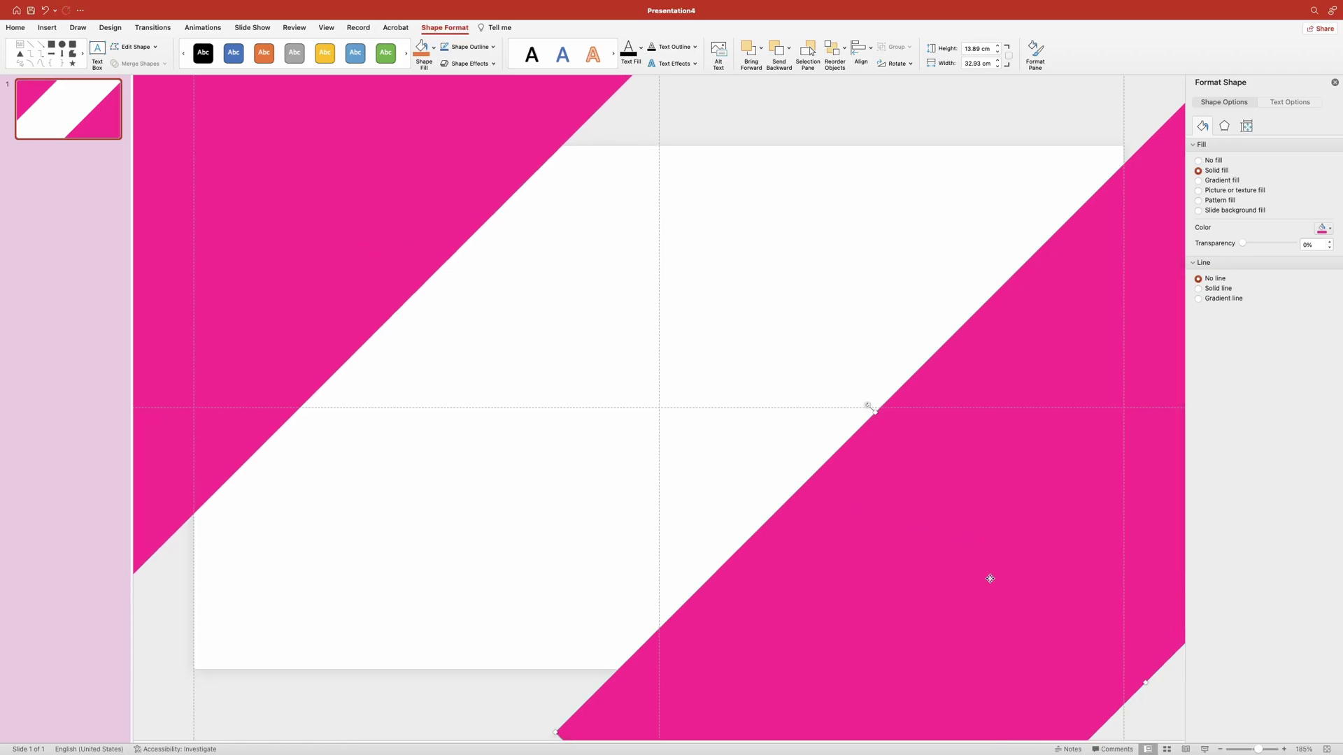
left_click_drag(988, 578, 891, 497)
Step: Recolour a band brown 843C0C and copy it into the top-left corner
left_click(1323, 228)
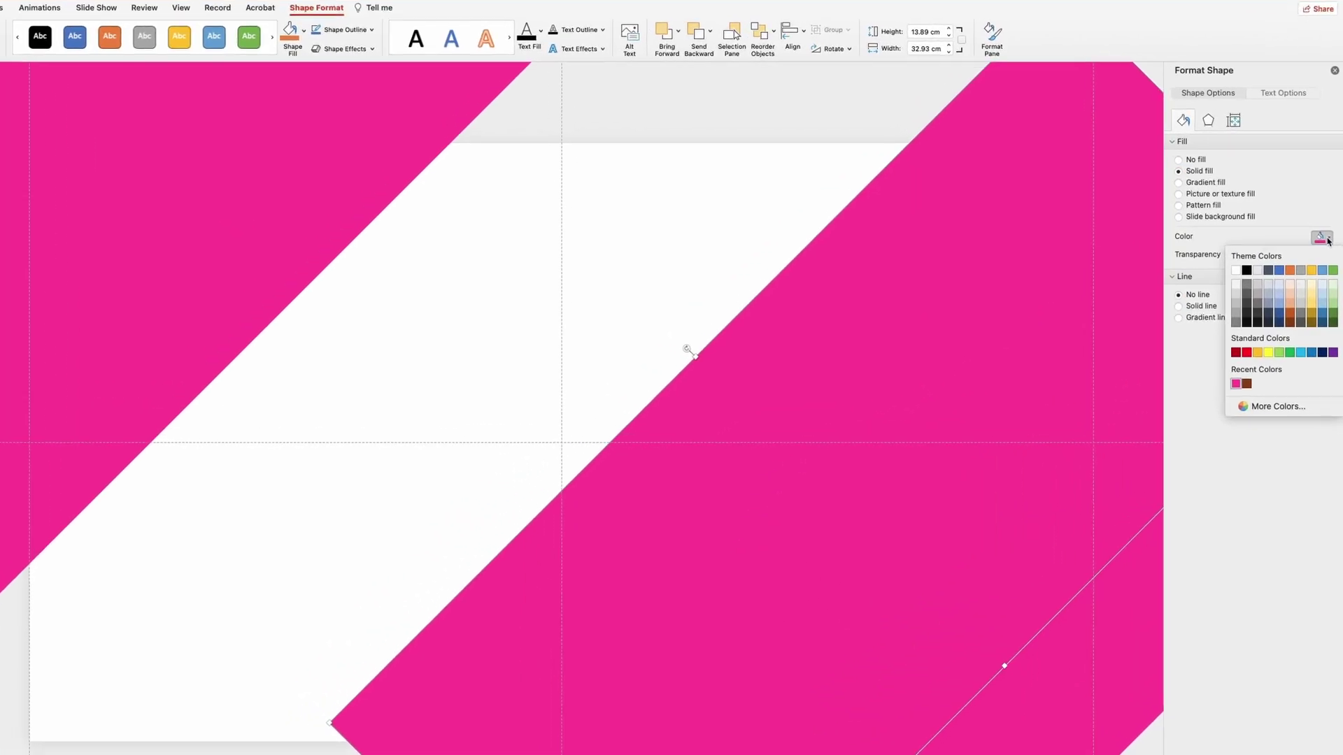
left_click(1289, 377)
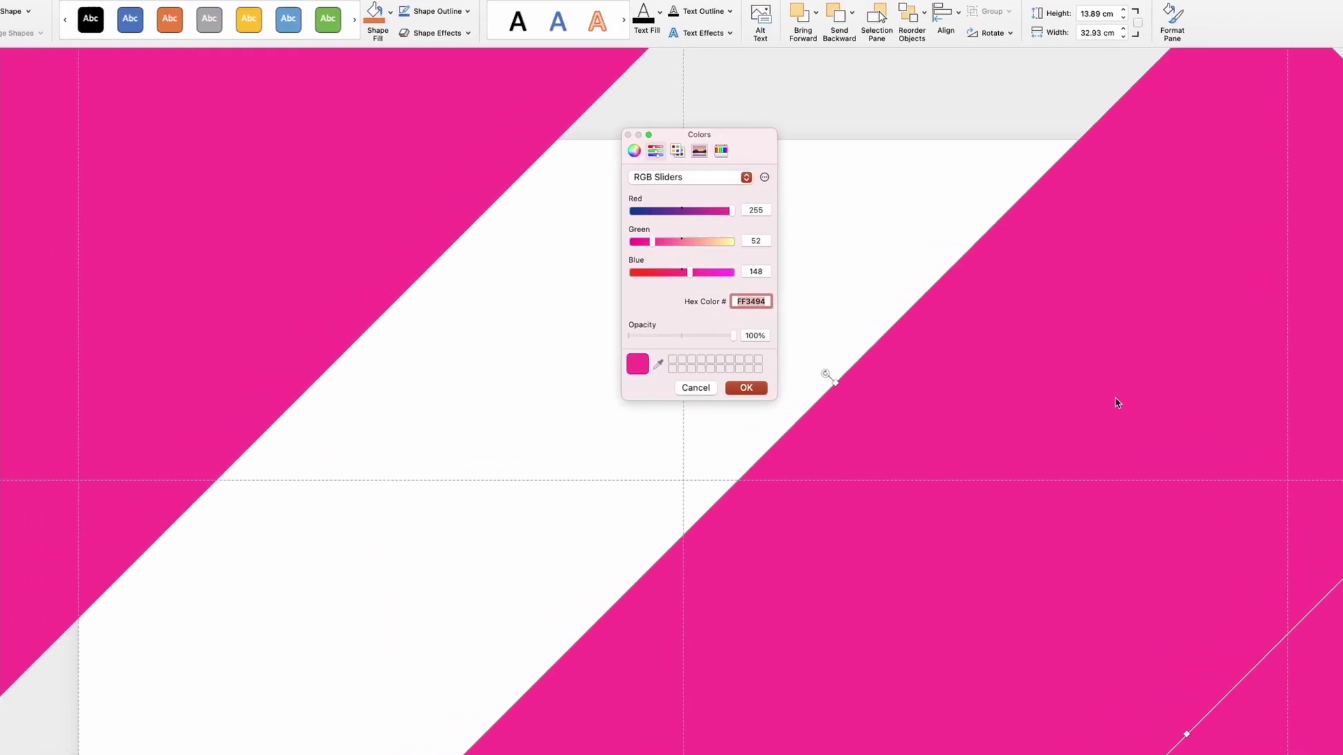
type("843c0c")
left_click(746, 388)
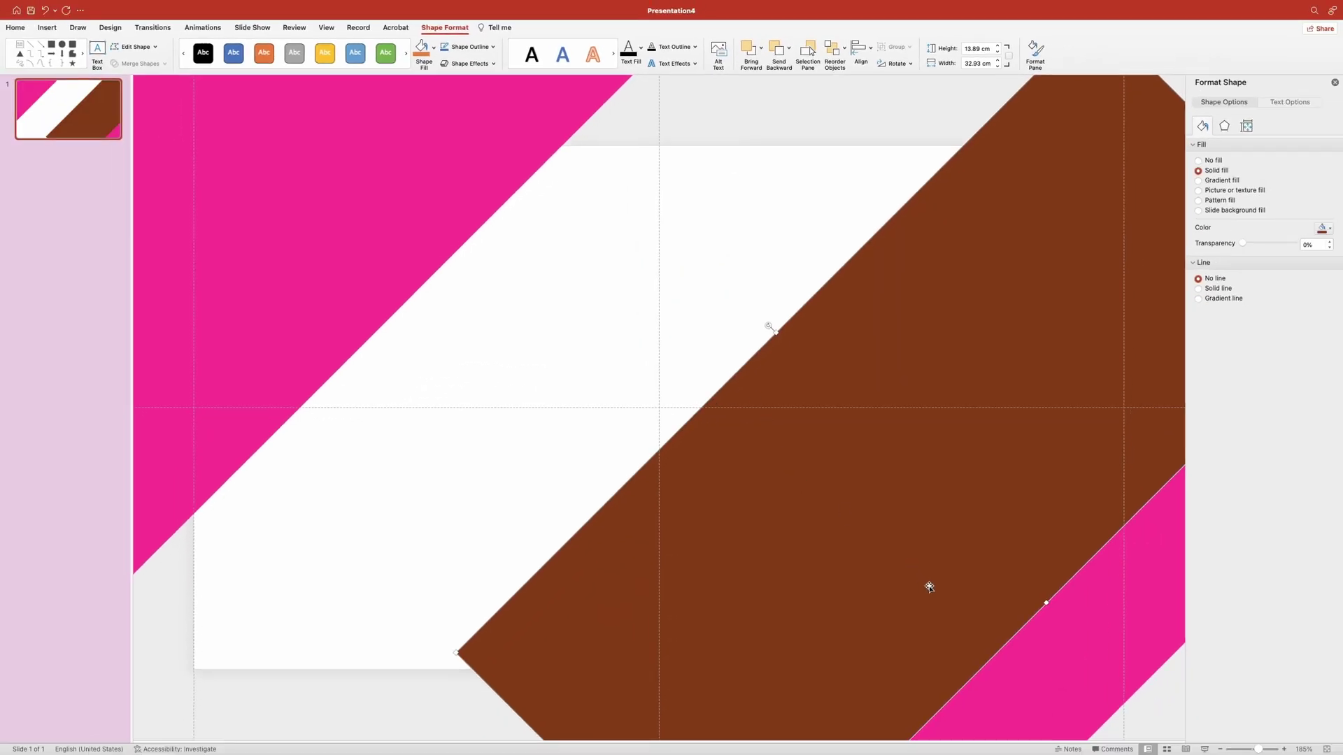
left_click_drag(976, 611, 285, 233)
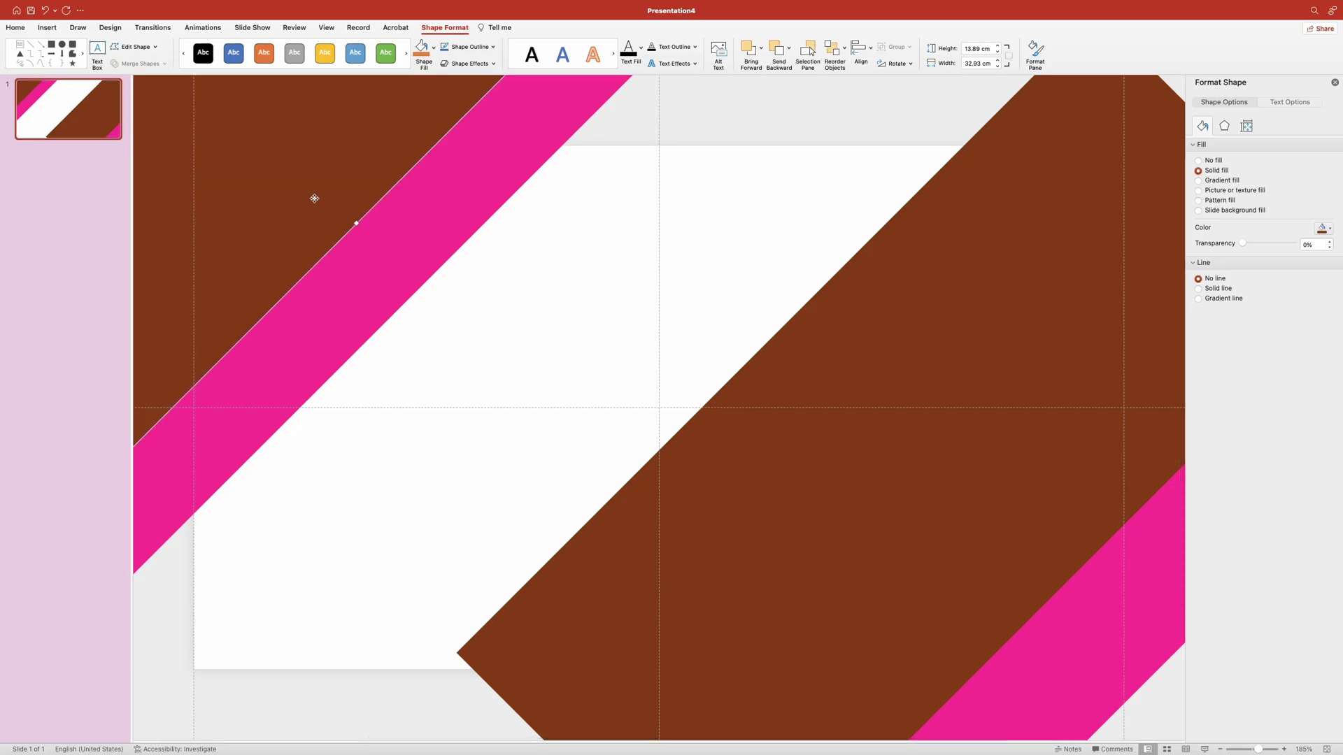
Step: Apply an outer shadow preset to the top-left brown band
left_click(1200, 128)
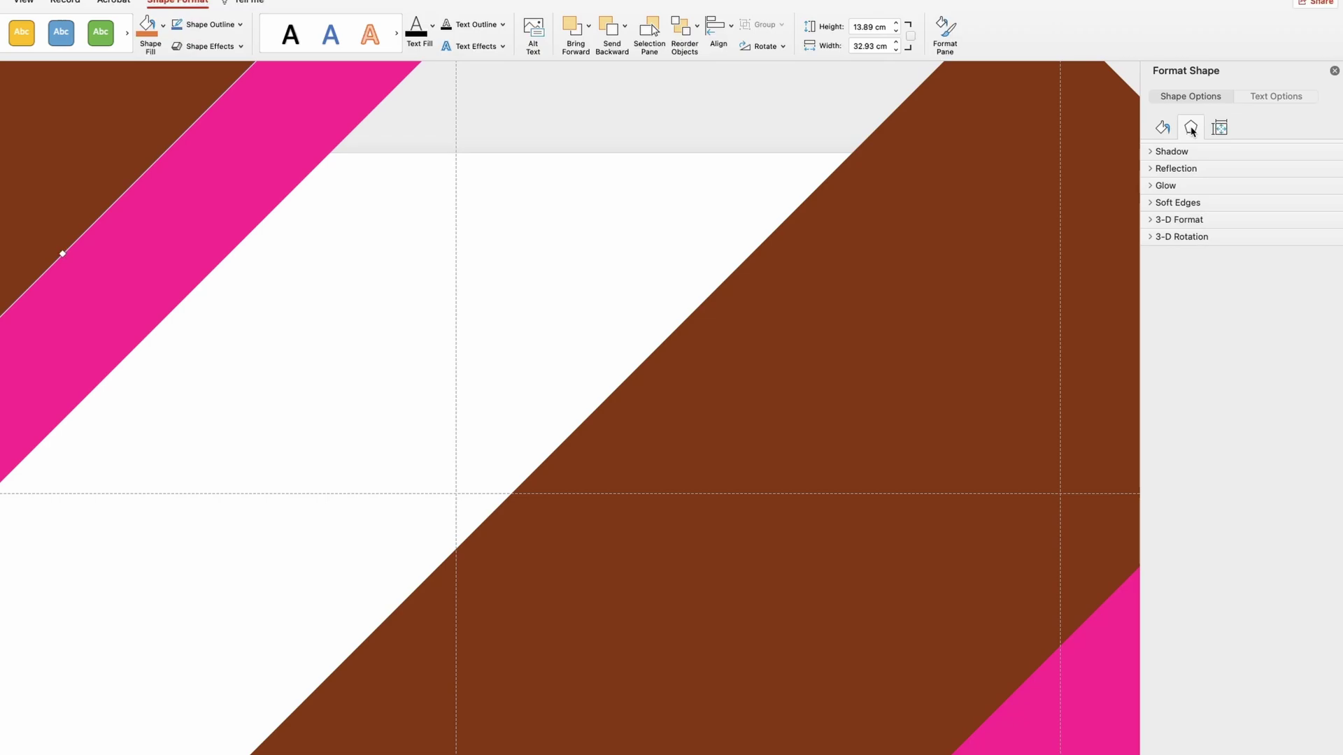
left_click(1171, 153)
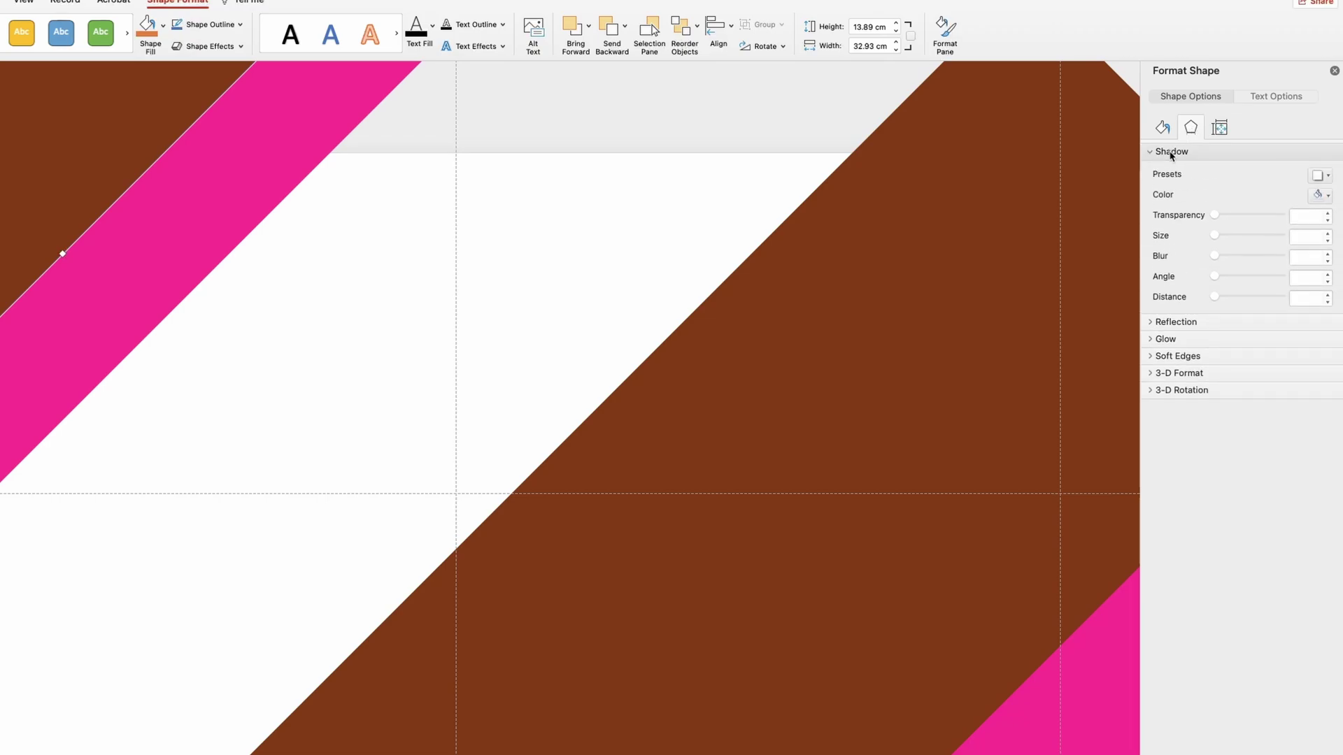
left_click(1327, 176)
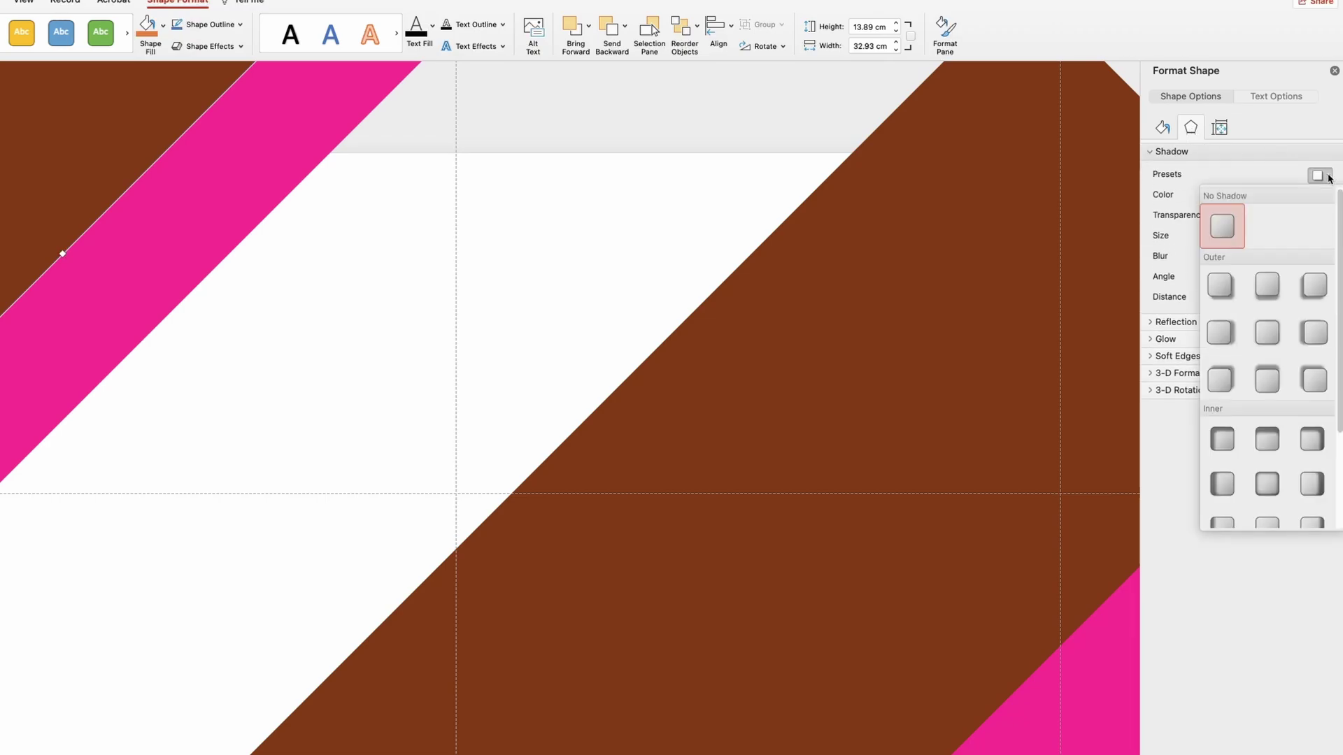
left_click(1221, 285)
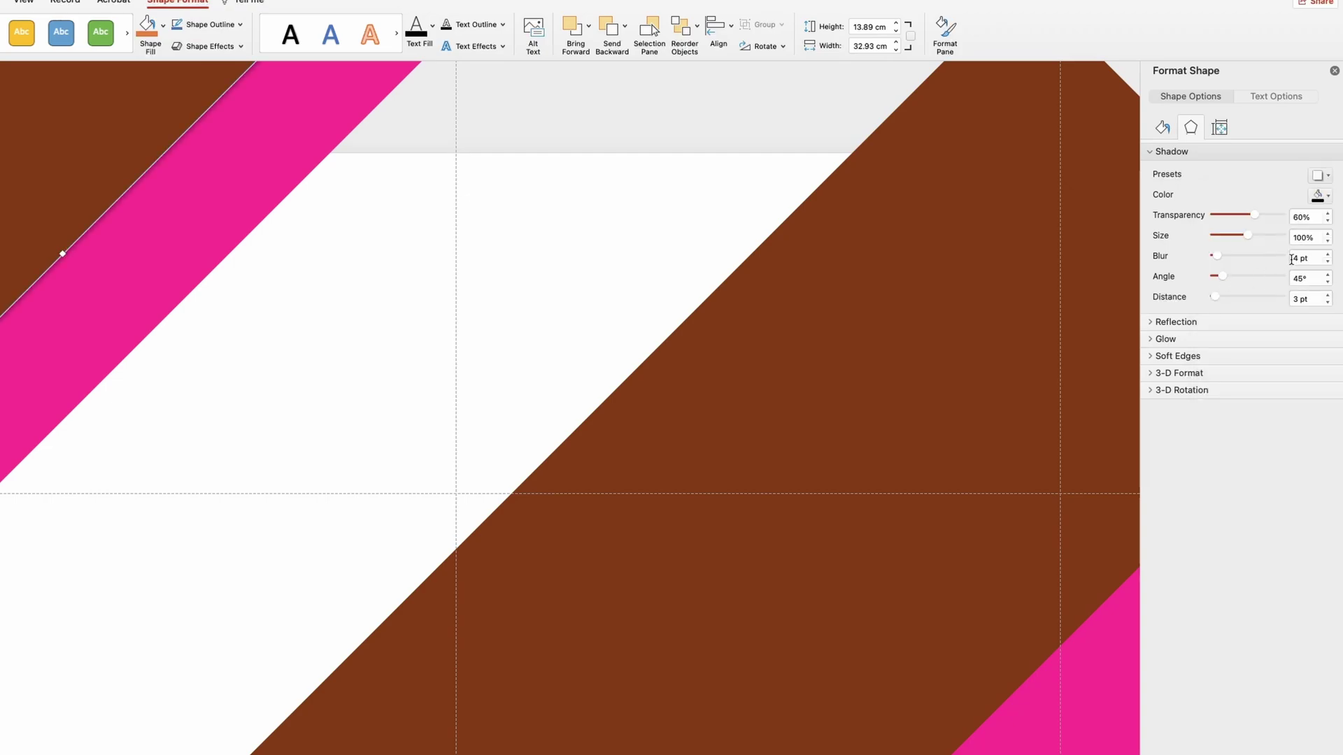
Step: Set the band's shadow to 45% transparency, 30 pt blur and 12 pt distance
left_click(1287, 217)
type("45")
left_click(1297, 257)
type("30")
left_click(1300, 299)
type("12")
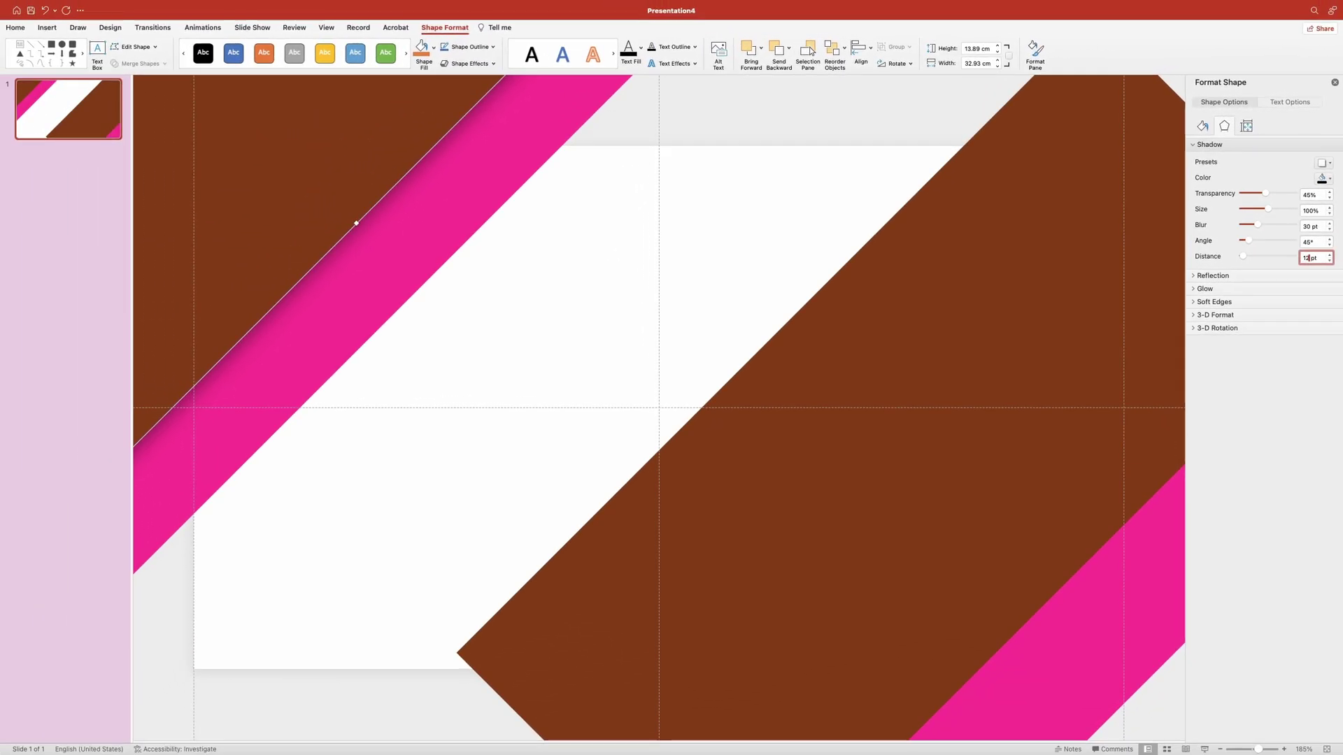
key("Return")
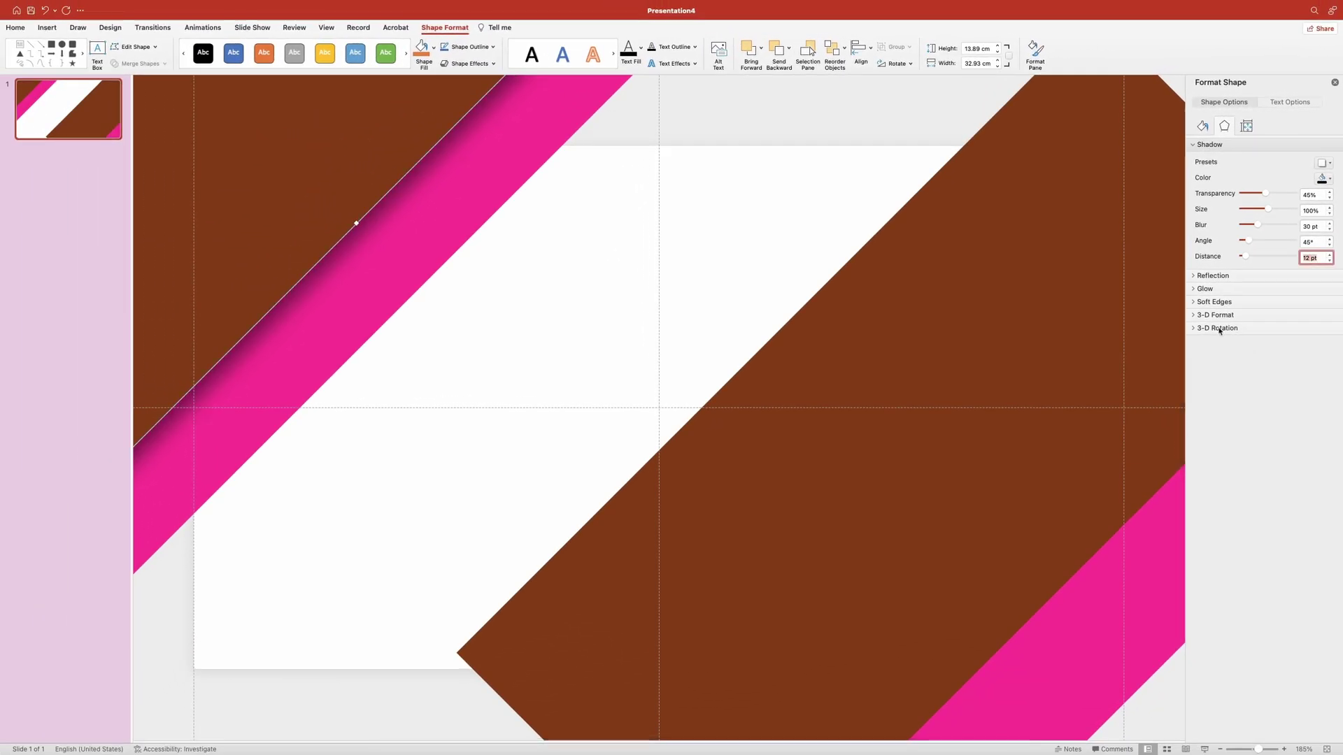
Step: Shift the copied band slightly and recolour it light grey f2f2f2
left_click(783, 129)
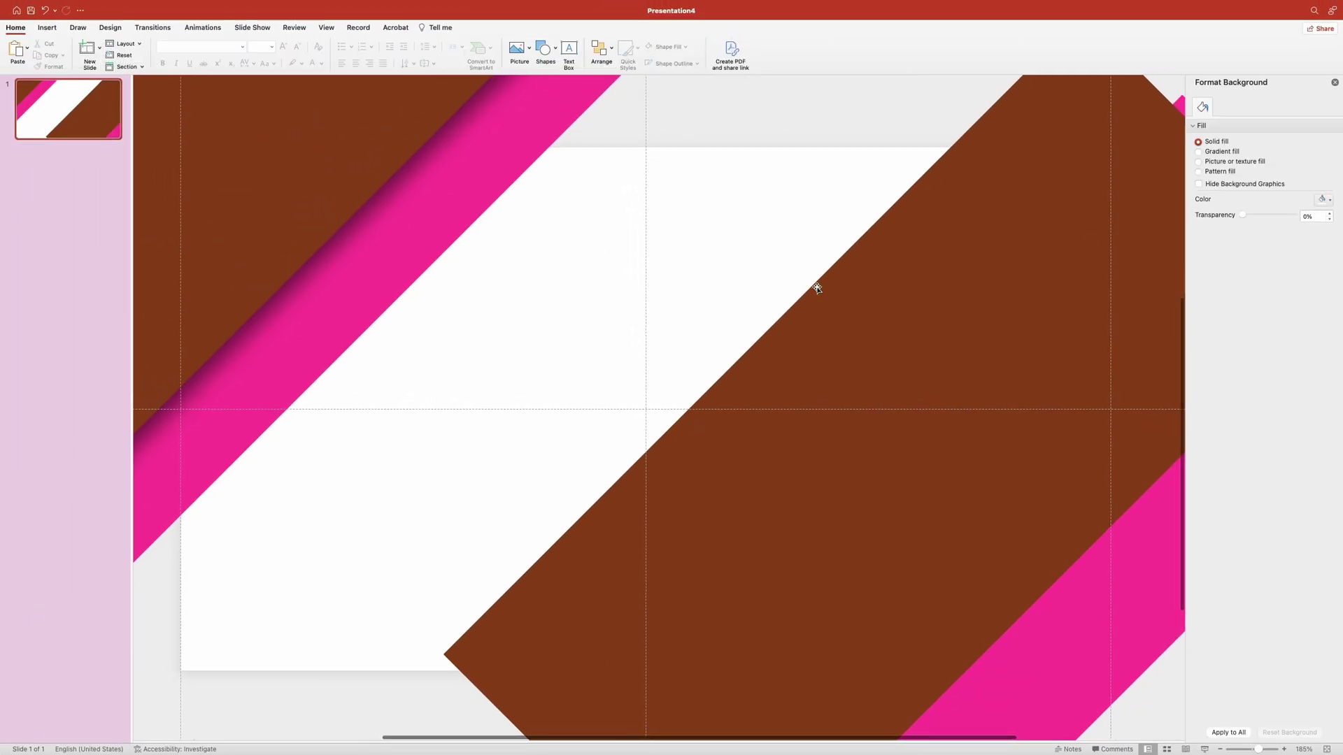
left_click(786, 367)
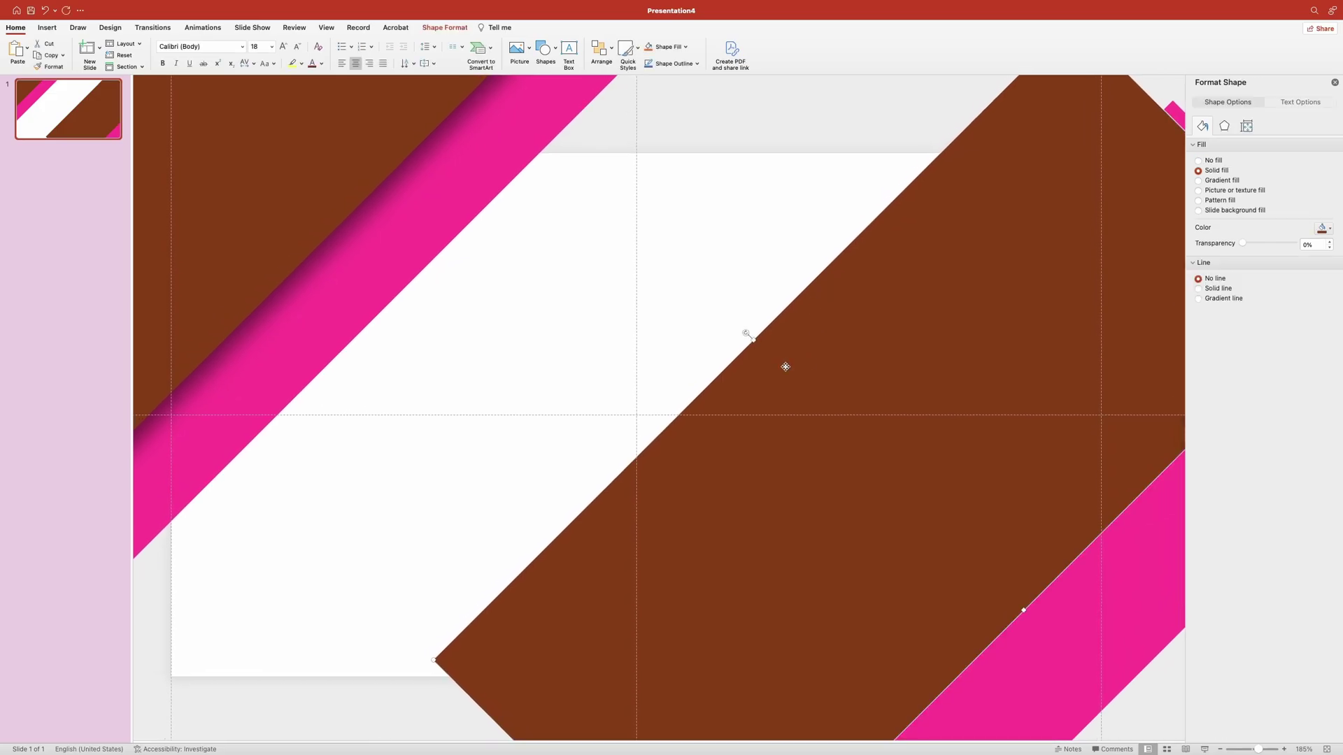
left_click_drag(785, 367, 854, 384)
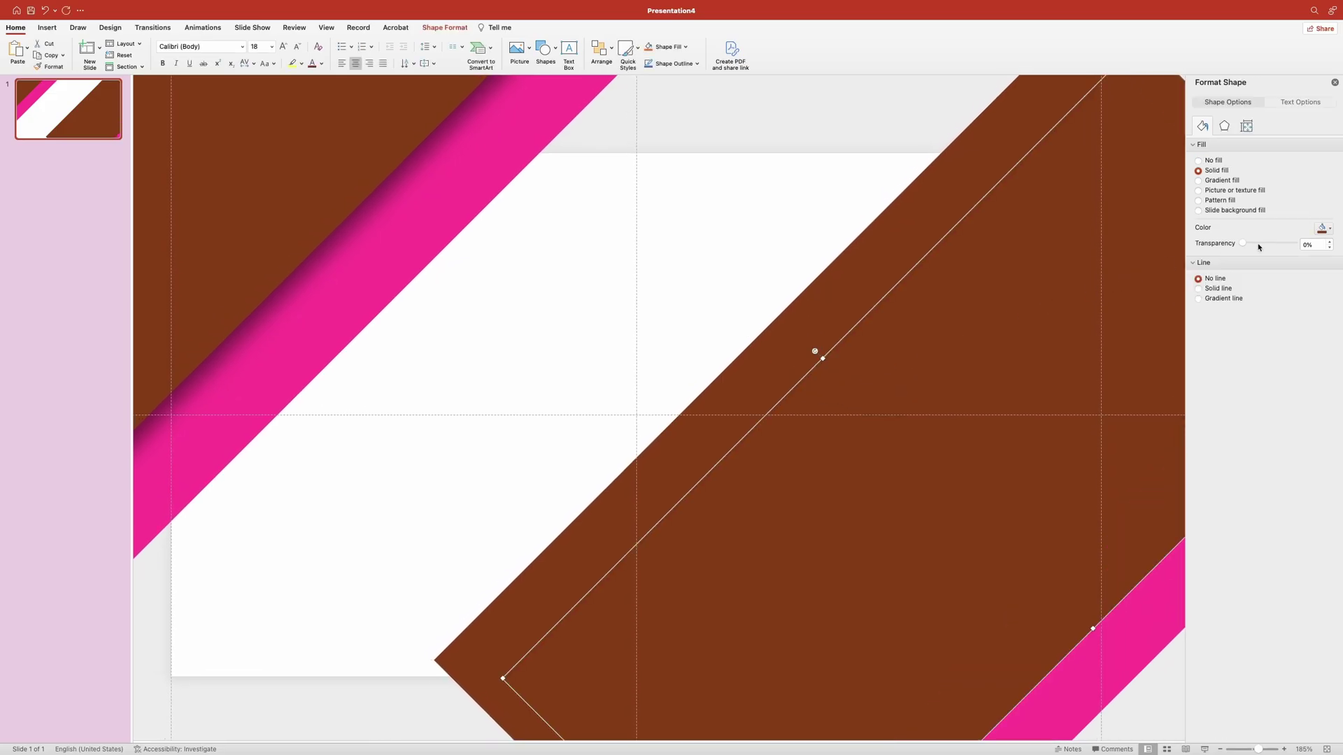
left_click(1328, 231)
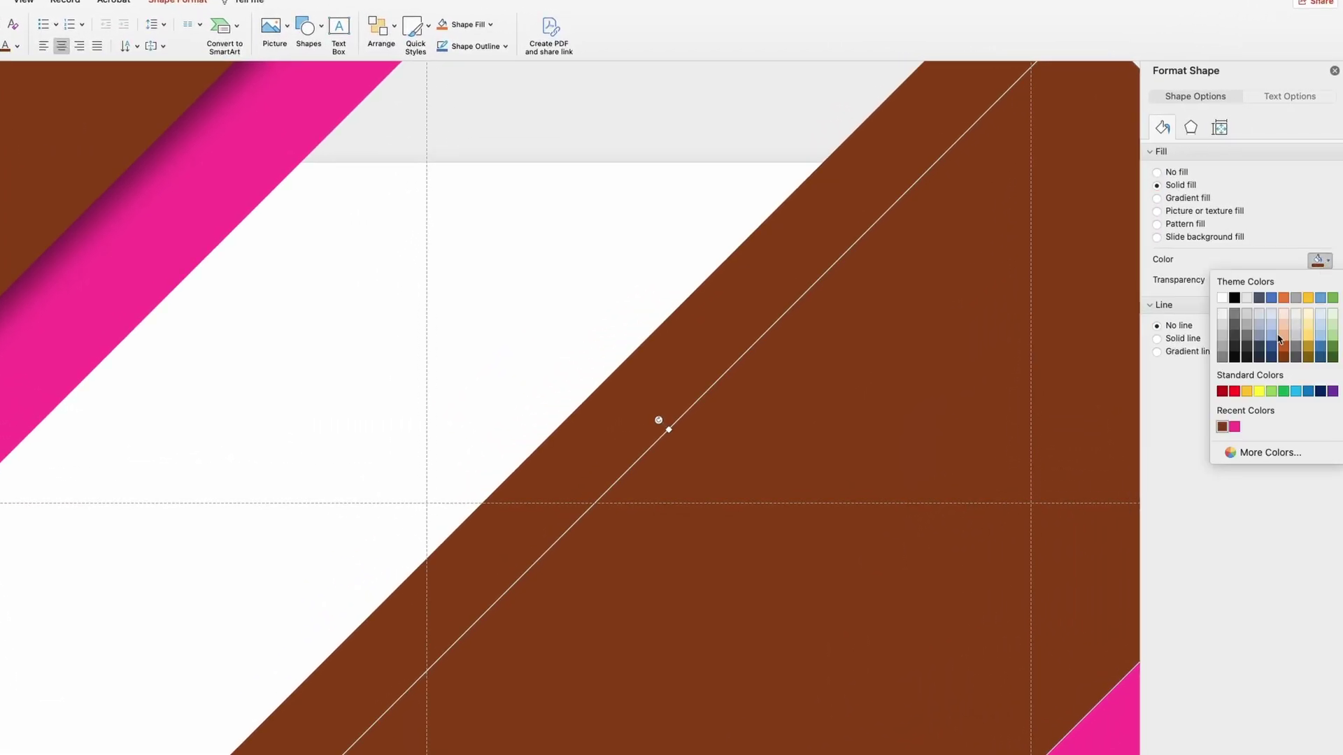
left_click(1266, 453)
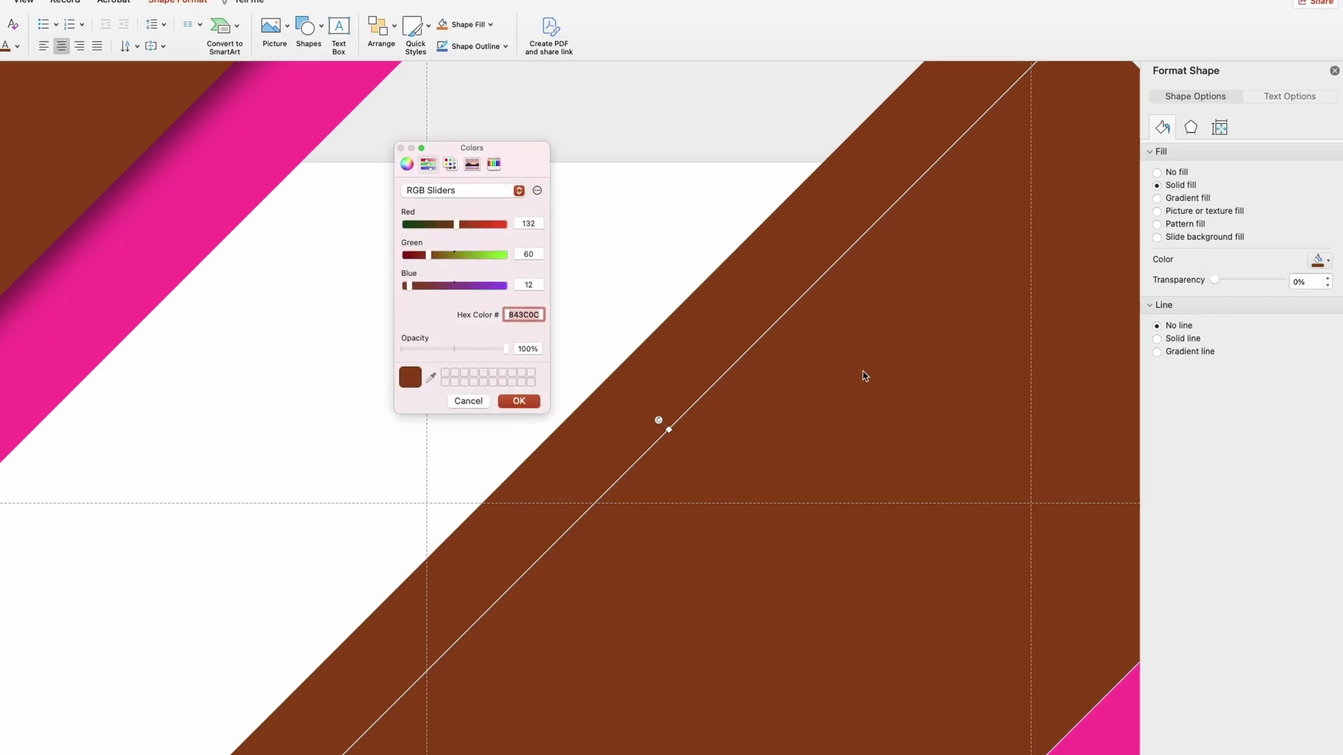
type("f2f2f2")
key("Return")
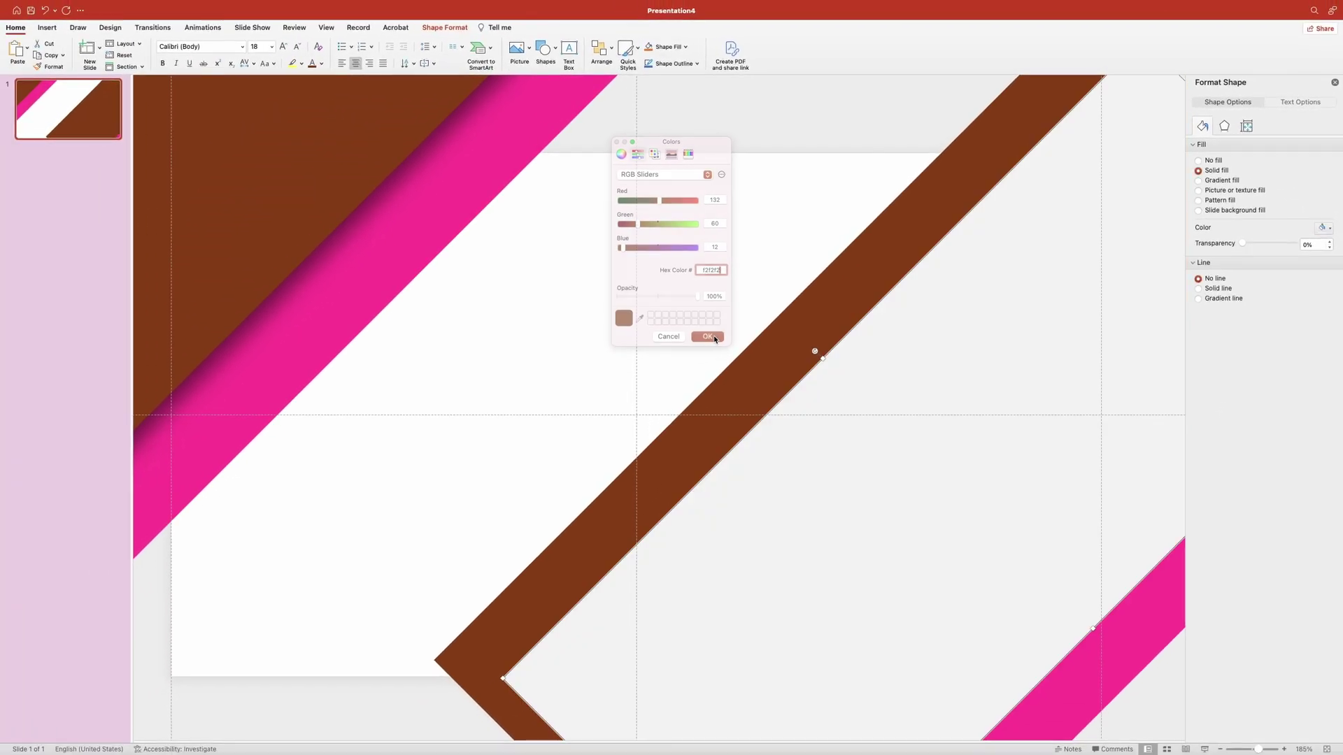
Step: Move and resize the grey shape so only a narrow brown diagonal stripe shows
left_click_drag(809, 497, 778, 516)
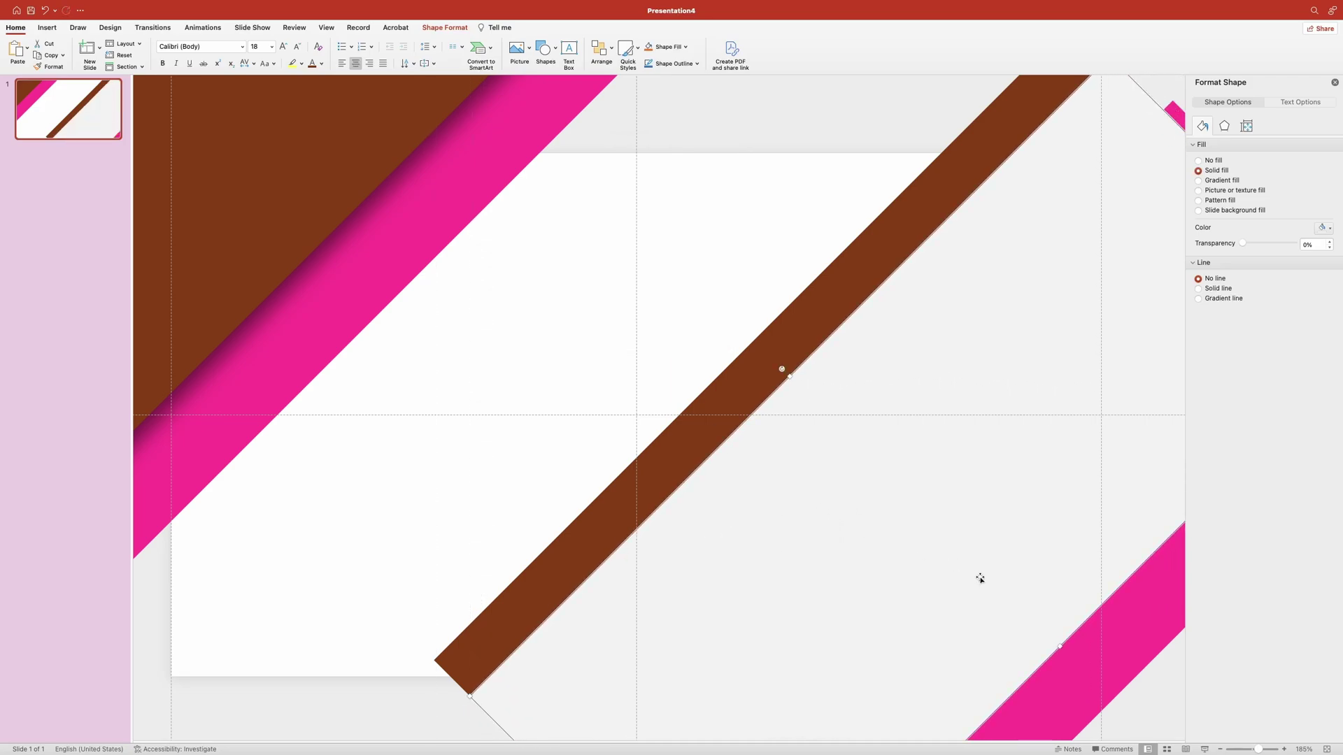
left_click_drag(1063, 642, 1038, 605)
scroll(776, 368, "right", 2)
scroll(776, 369, "up", 1)
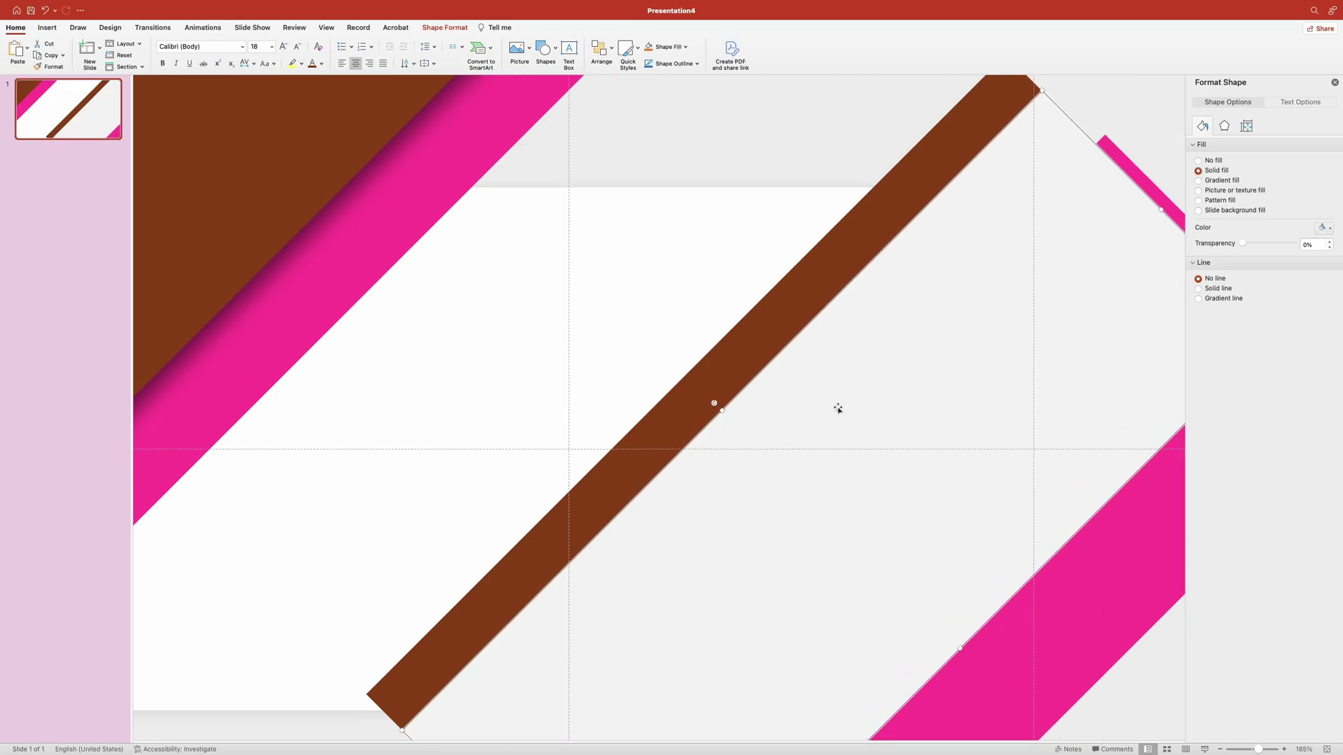
left_click_drag(959, 649, 943, 632)
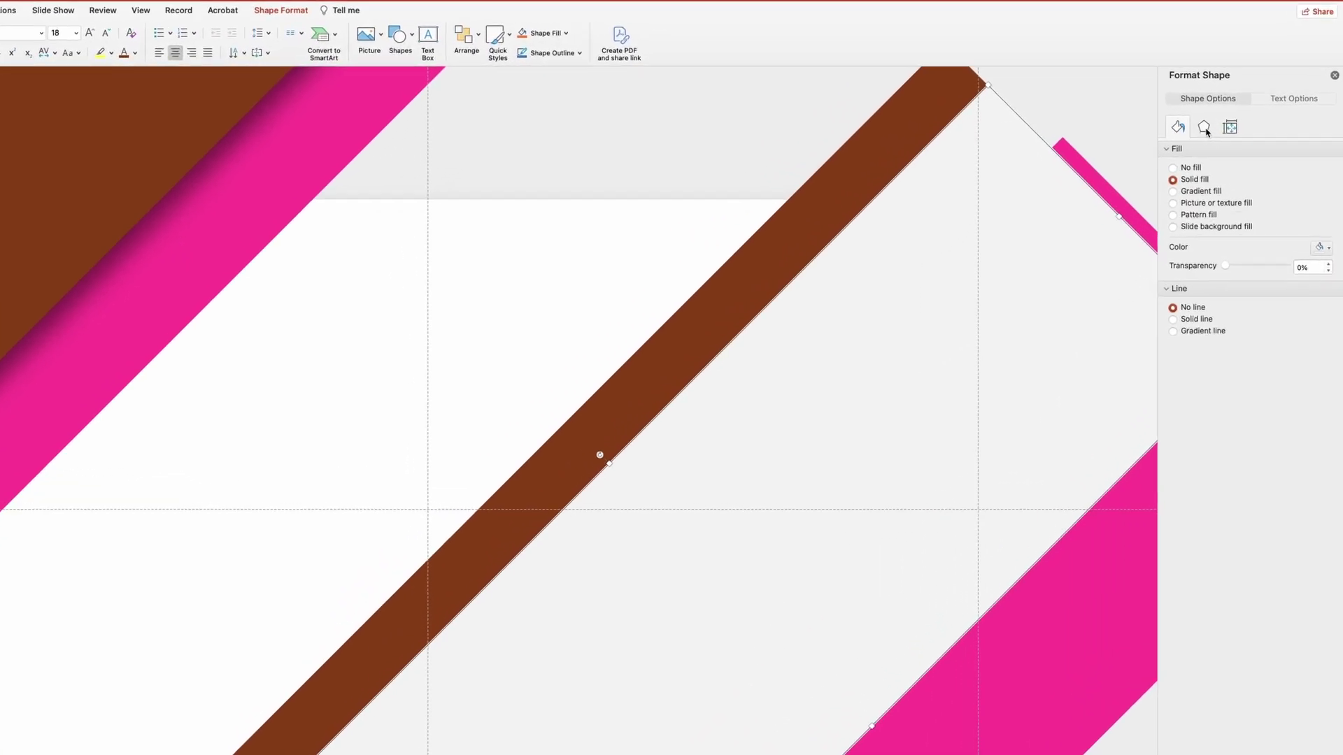
Step: Apply an outer shadow preset to the light-grey shape
left_click(1205, 129)
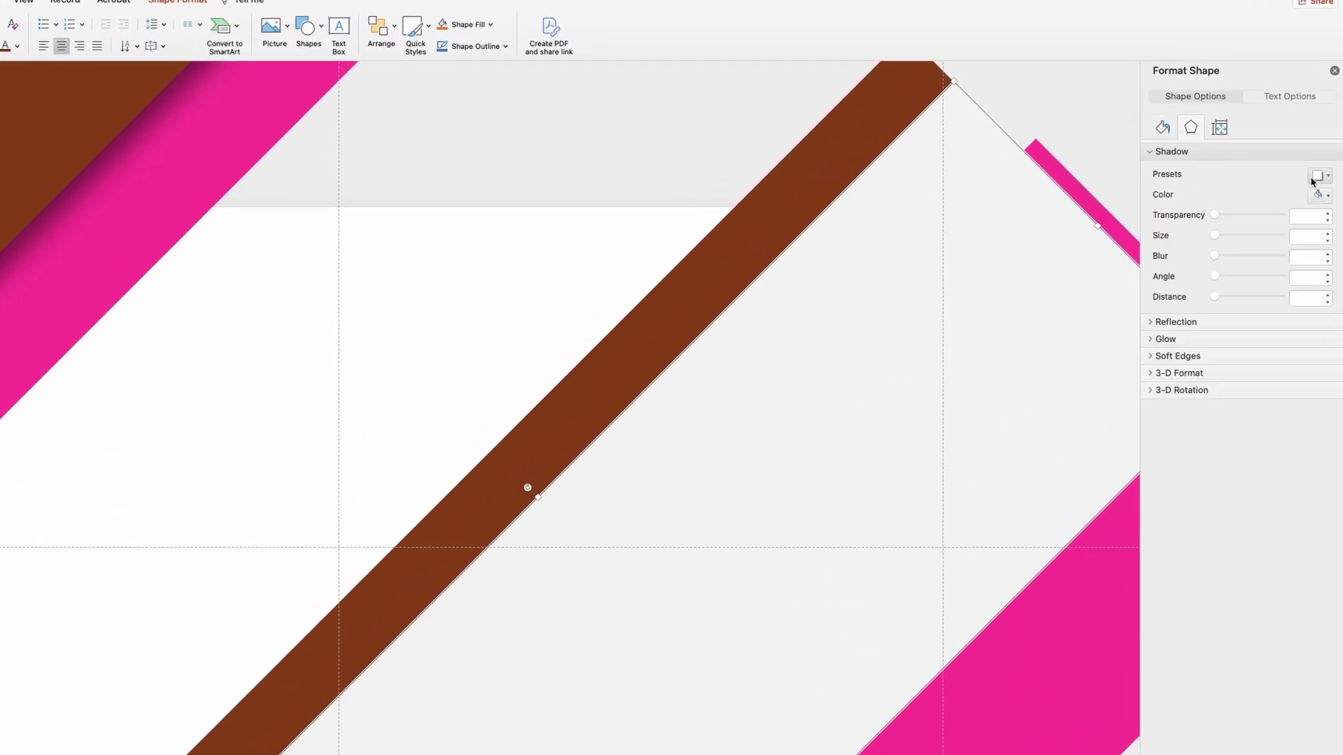
left_click(1321, 171)
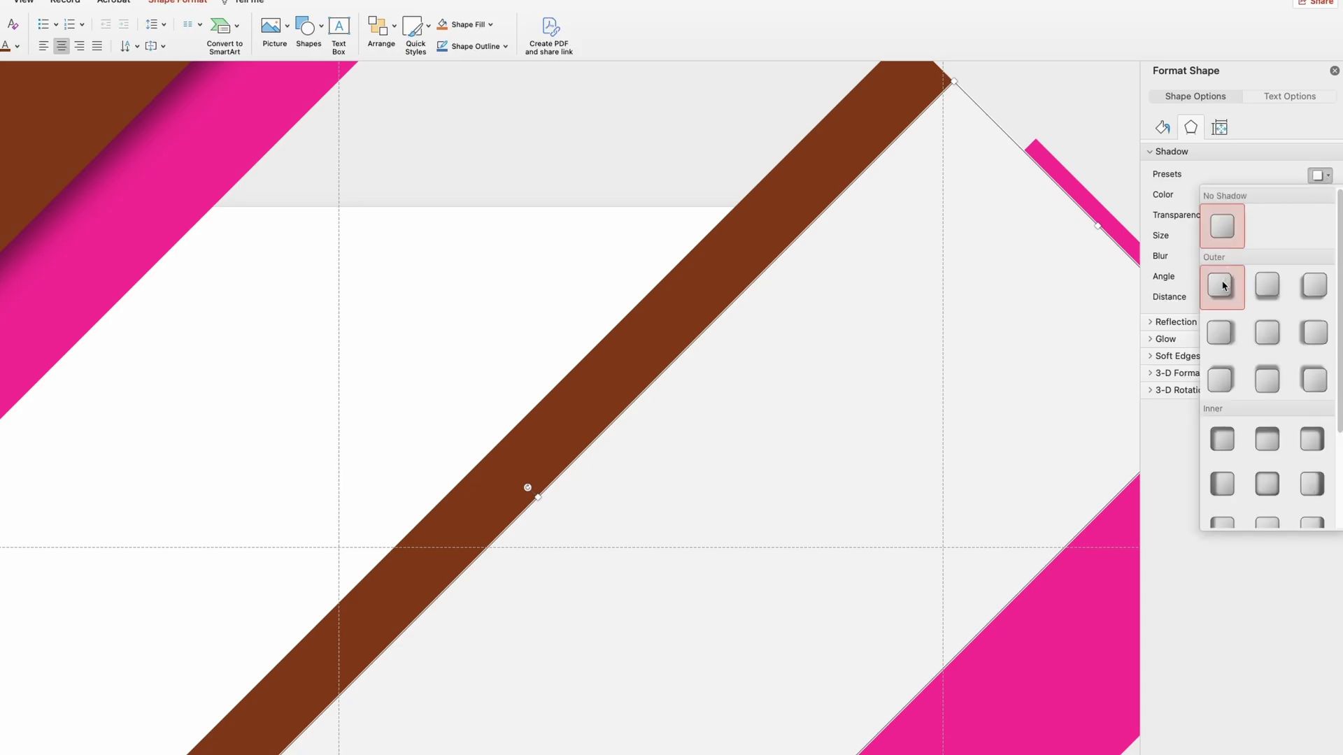
left_click(1309, 377)
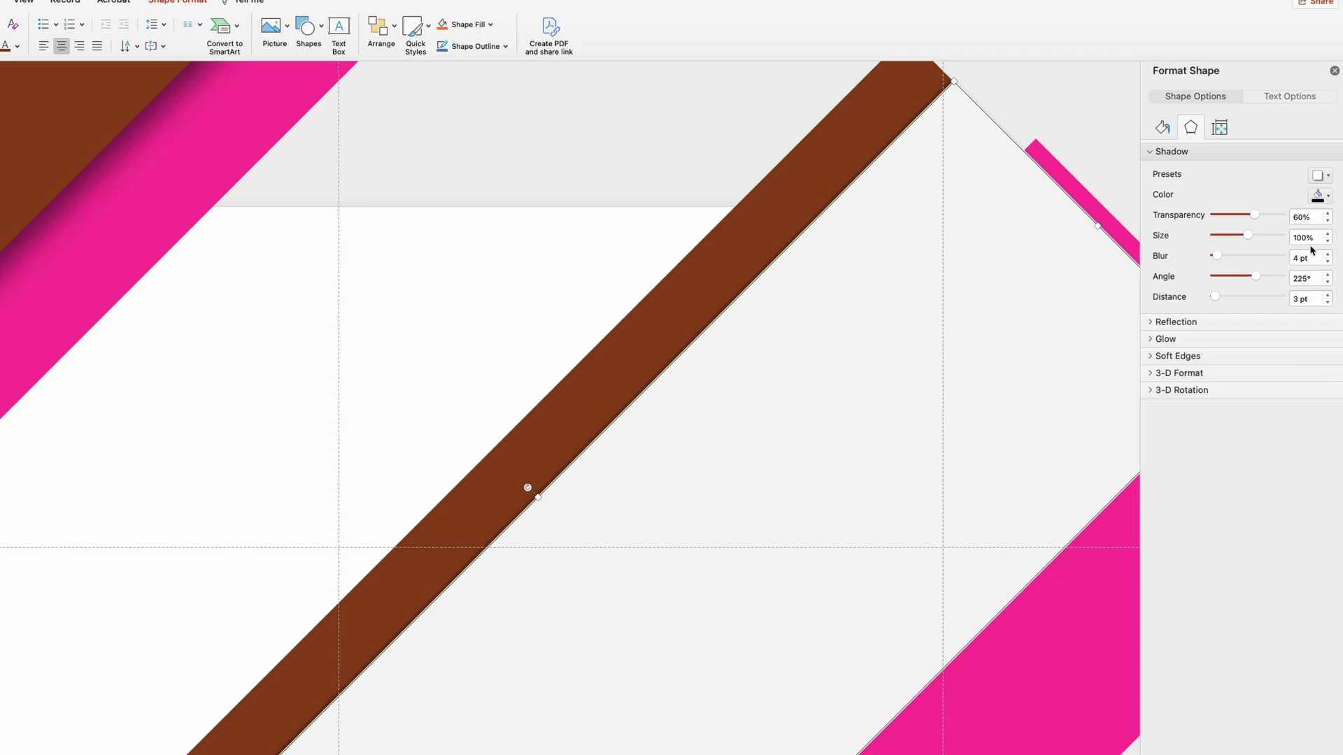
Step: Set the grey shape's shadow to 45% transparency, 25 pt blur and 12 pt distance
double_click(1300, 217)
type("45")
double_click(1299, 258)
type("25")
double_click(1299, 299)
type("12")
key("Return")
left_click(638, 121)
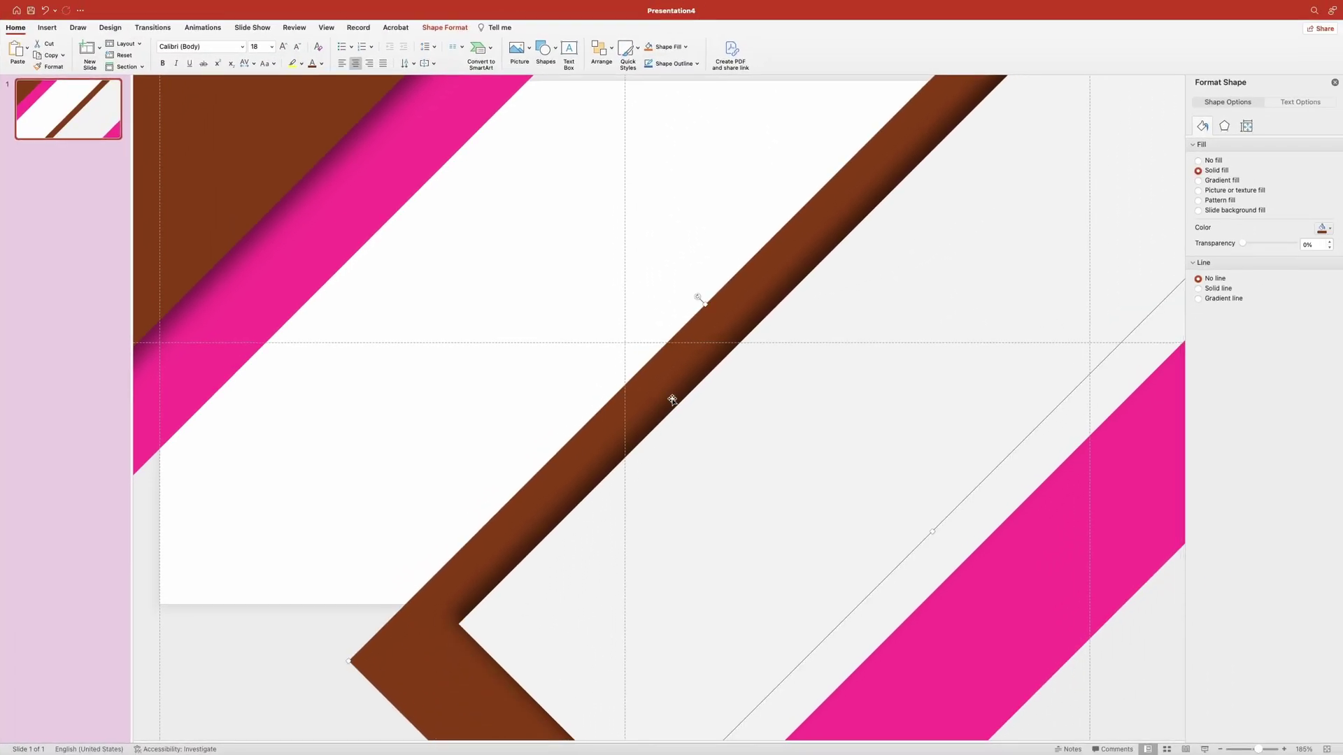
scroll(678, 376, "up", 1)
scroll(678, 376, "up", 5)
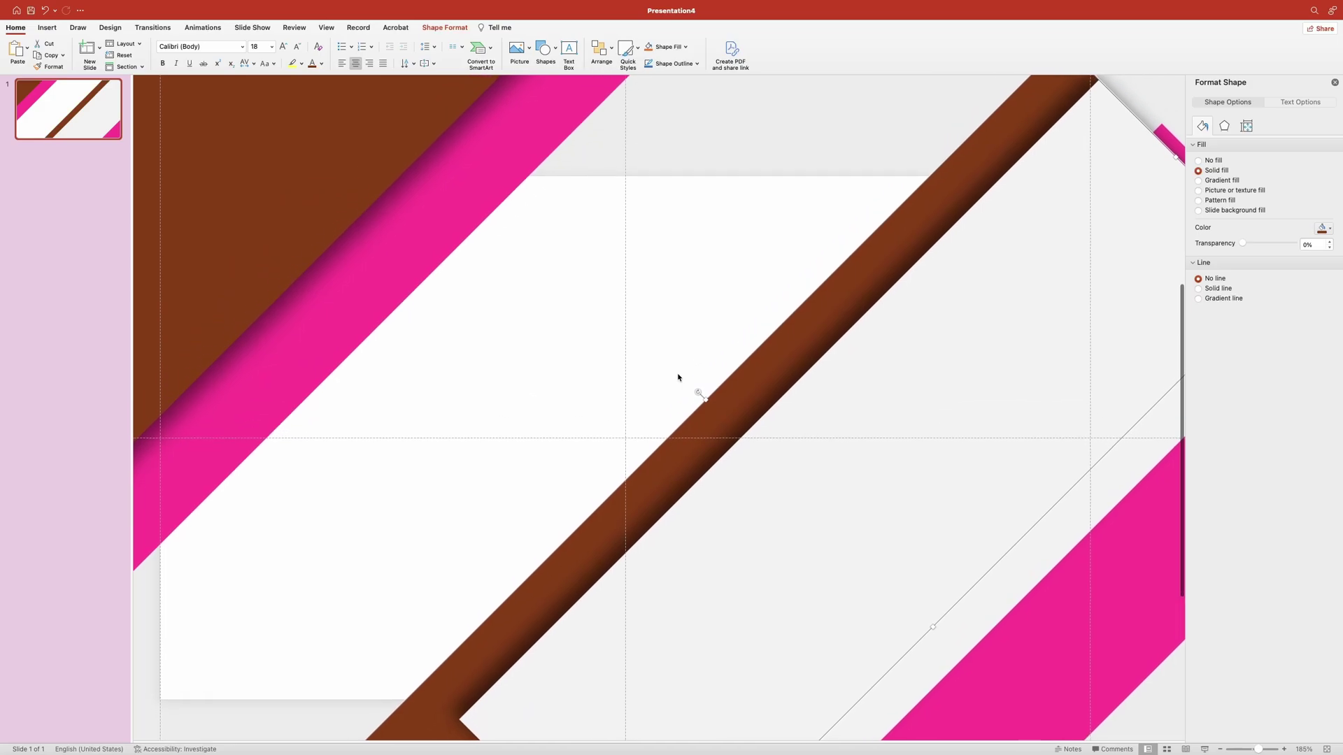
Step: Place a rounded rectangle on the slide
left_click(702, 130)
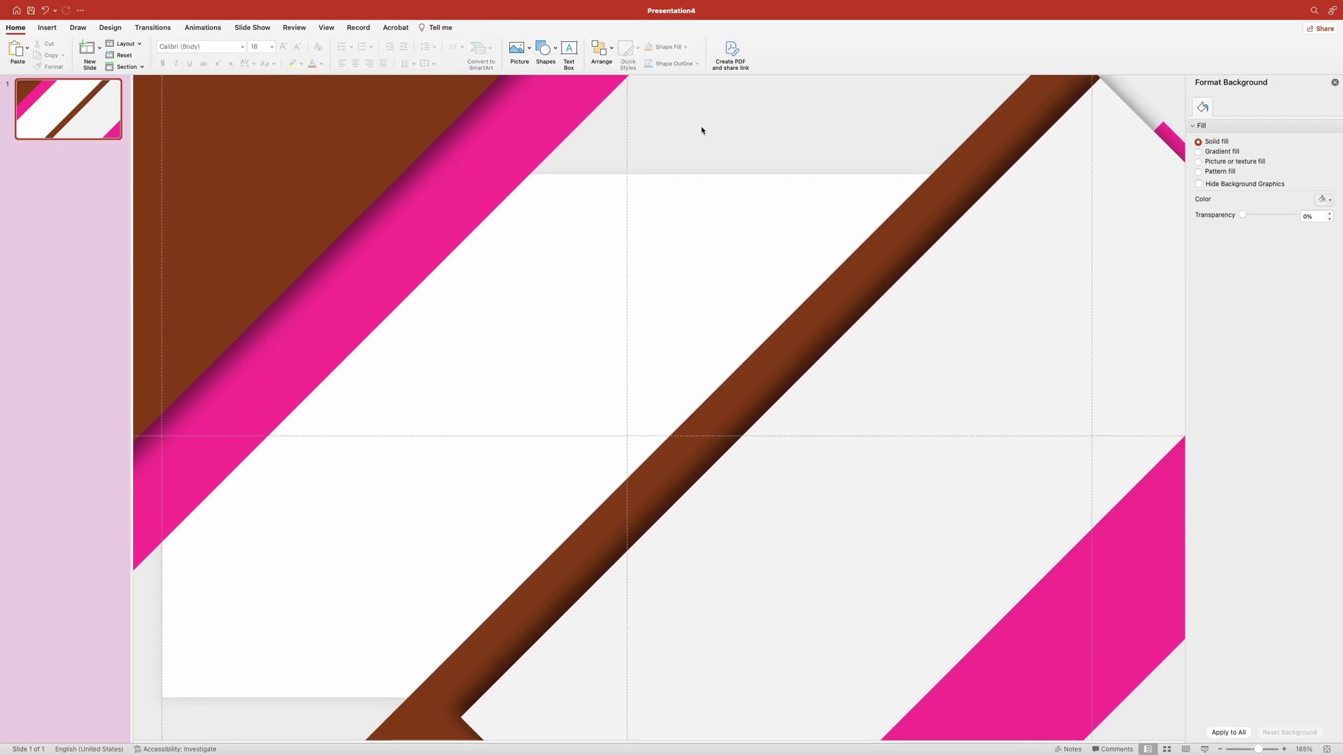
scroll(702, 130, "down", 2)
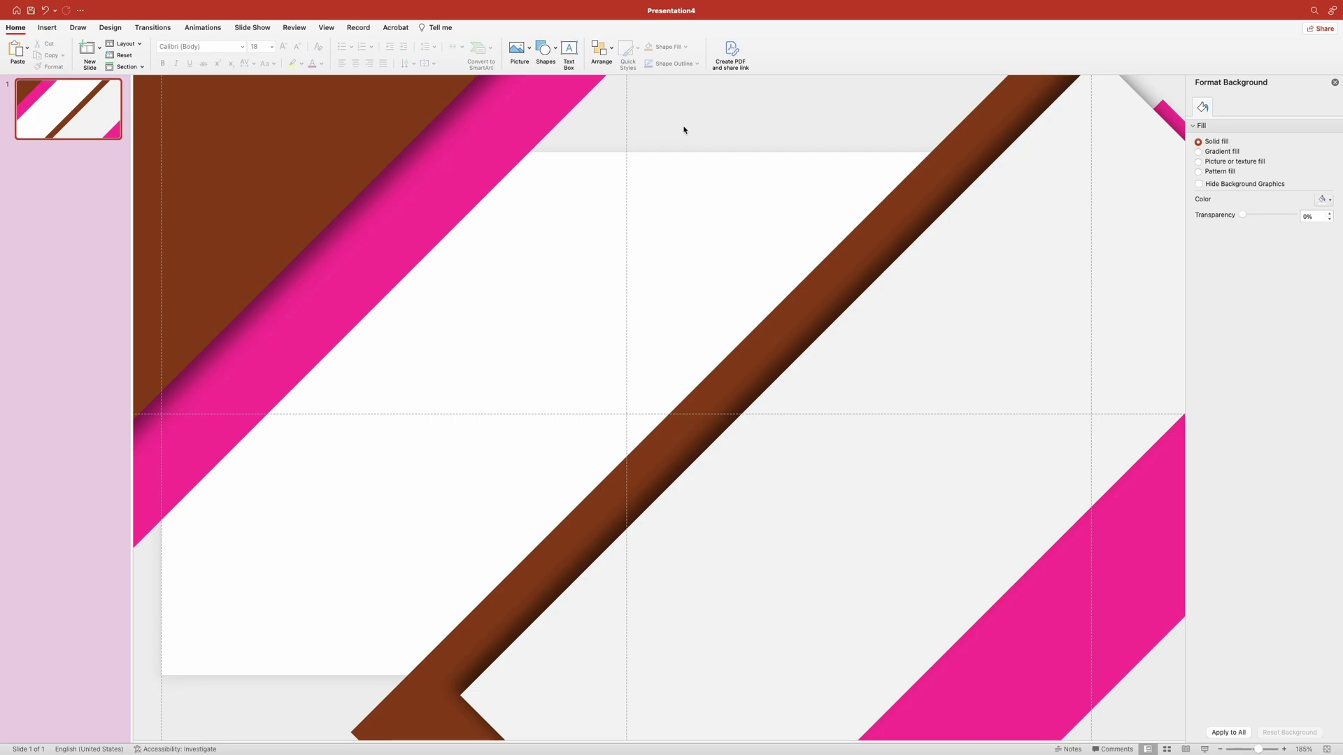
left_click(545, 49)
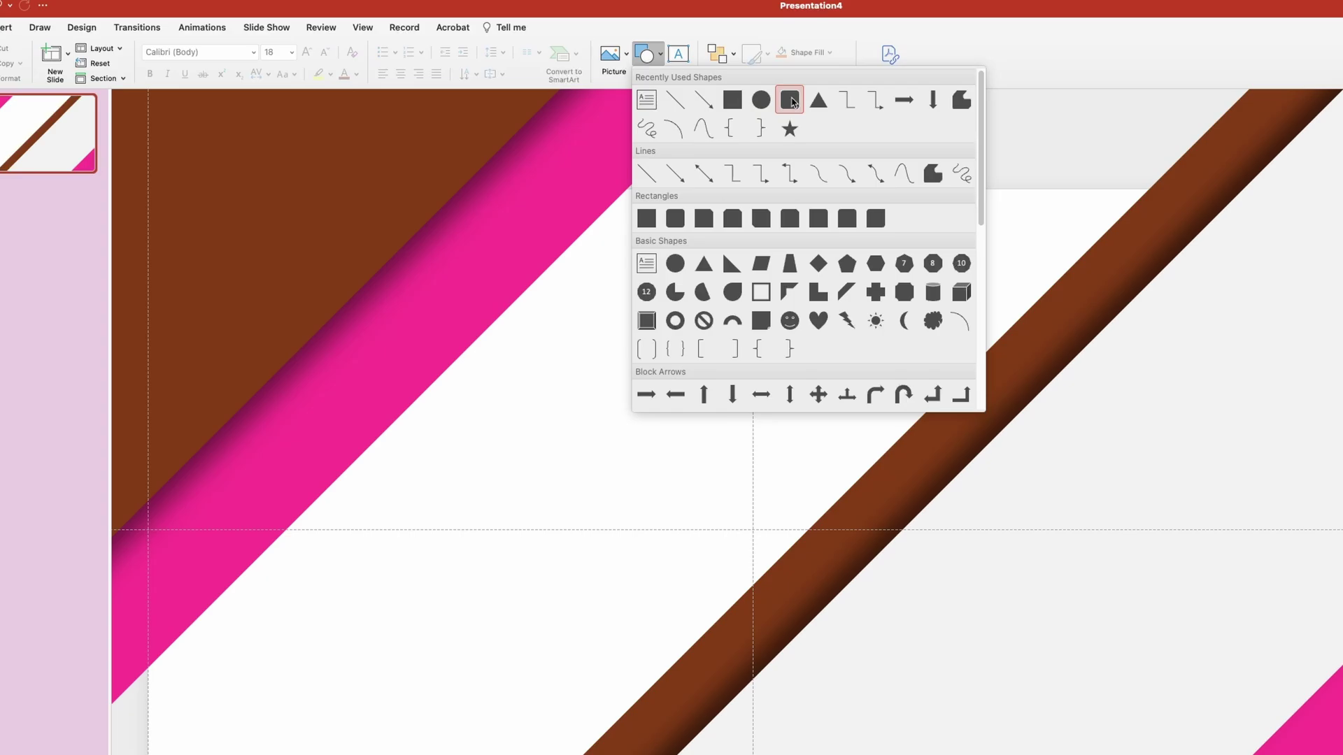
left_click(791, 100)
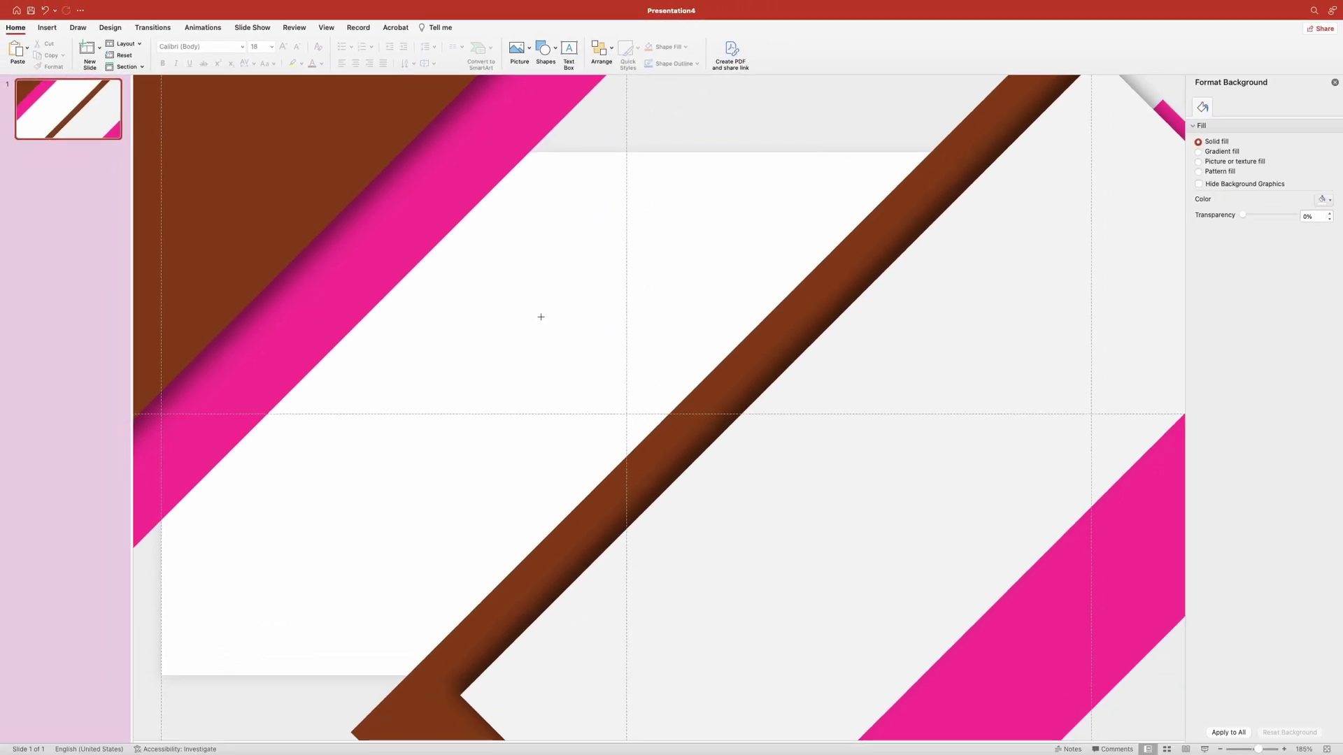
left_click(540, 316)
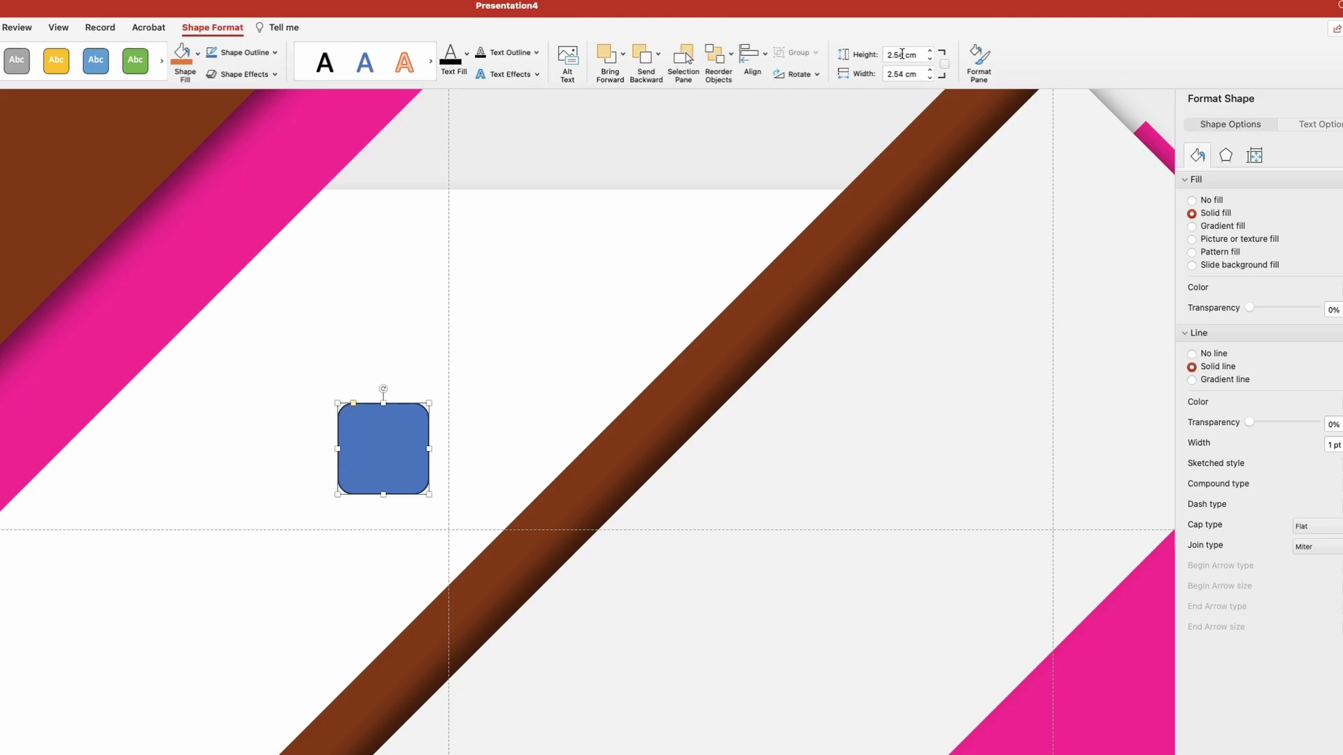
Step: Size the rounded rectangle to 16 × 16 cm, move it left, and remove its outline
left_click(976, 48)
type("16")
key("Tab")
type("16")
key("Return")
left_click_drag(809, 518, 552, 410)
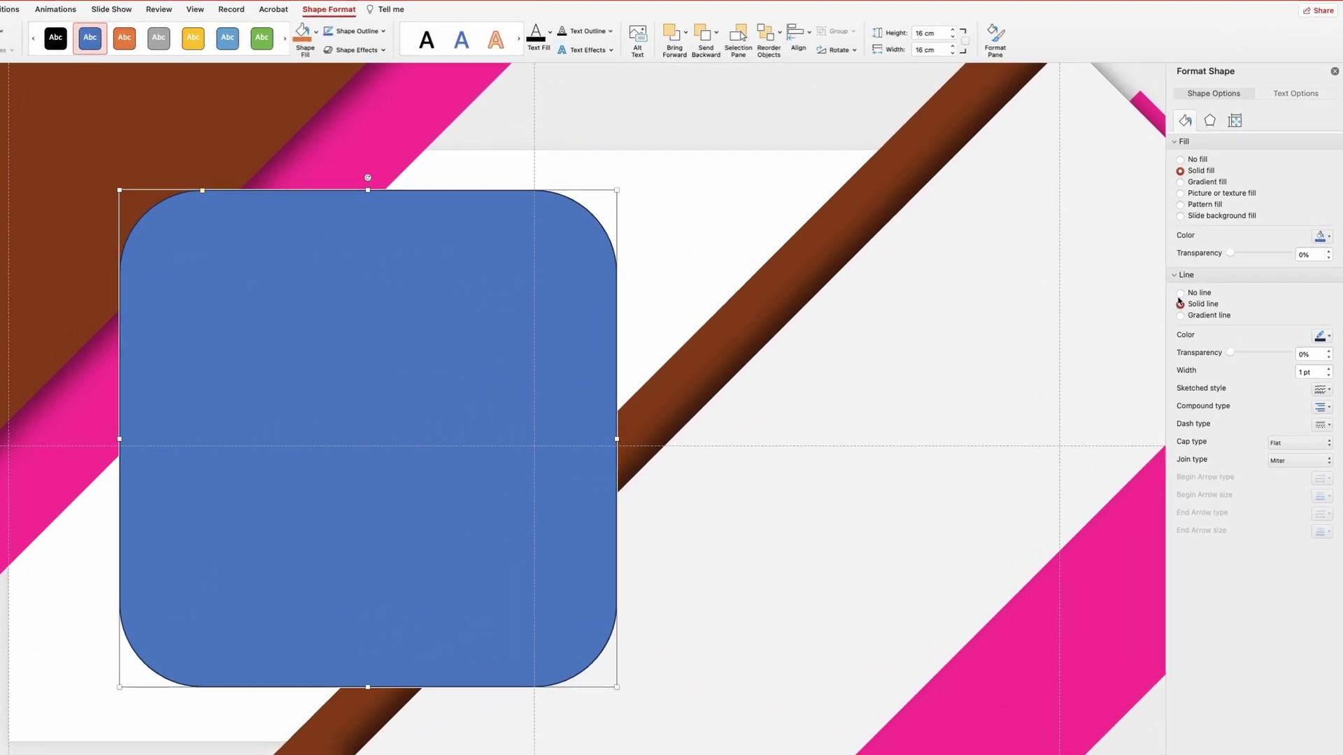
left_click(1197, 278)
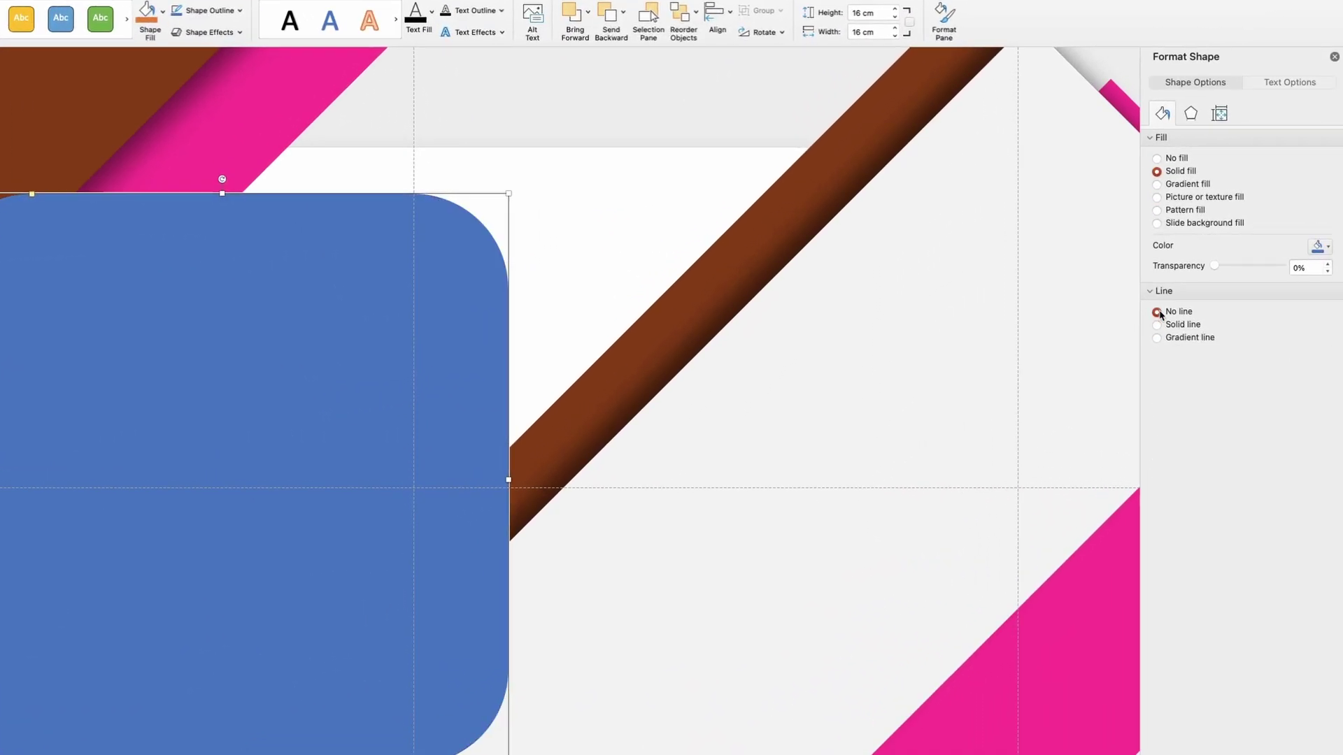
Step: Fill the rounded square with the dog picture 5.jpeg from the assets folder
left_click(1187, 199)
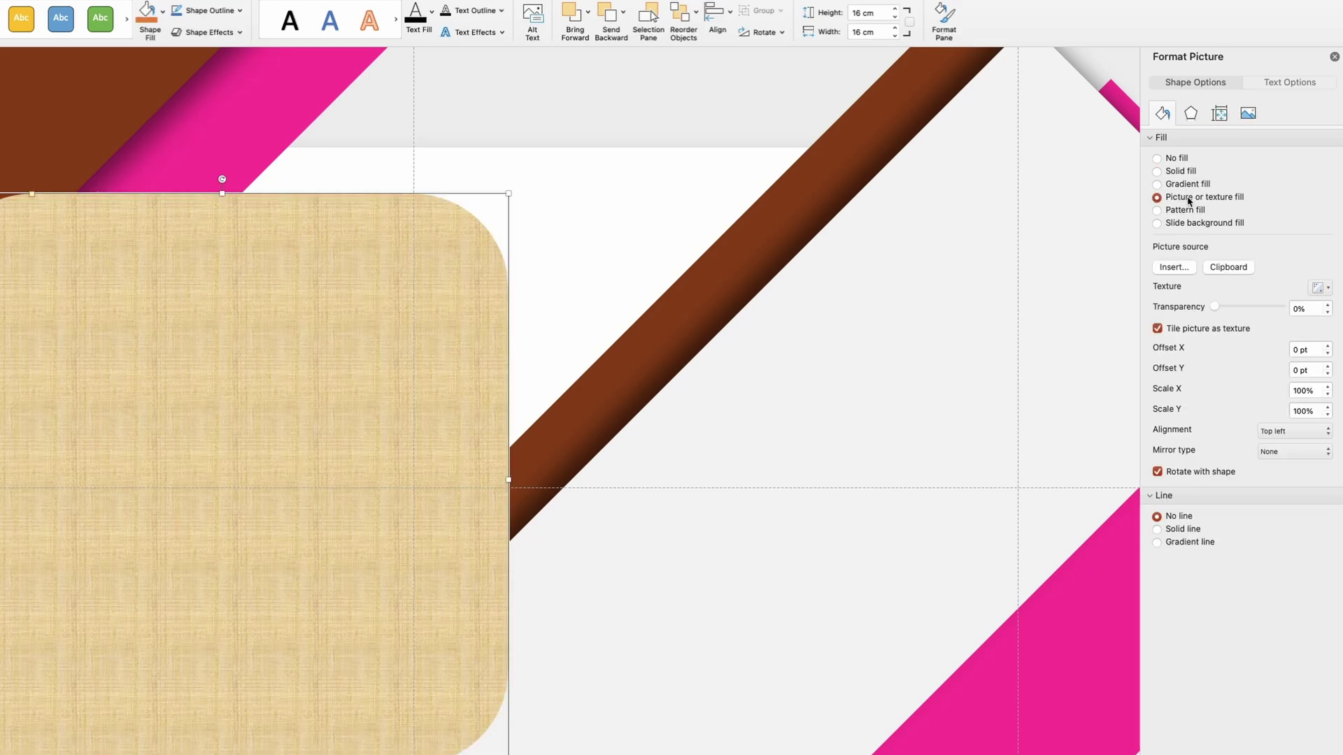
left_click(1174, 267)
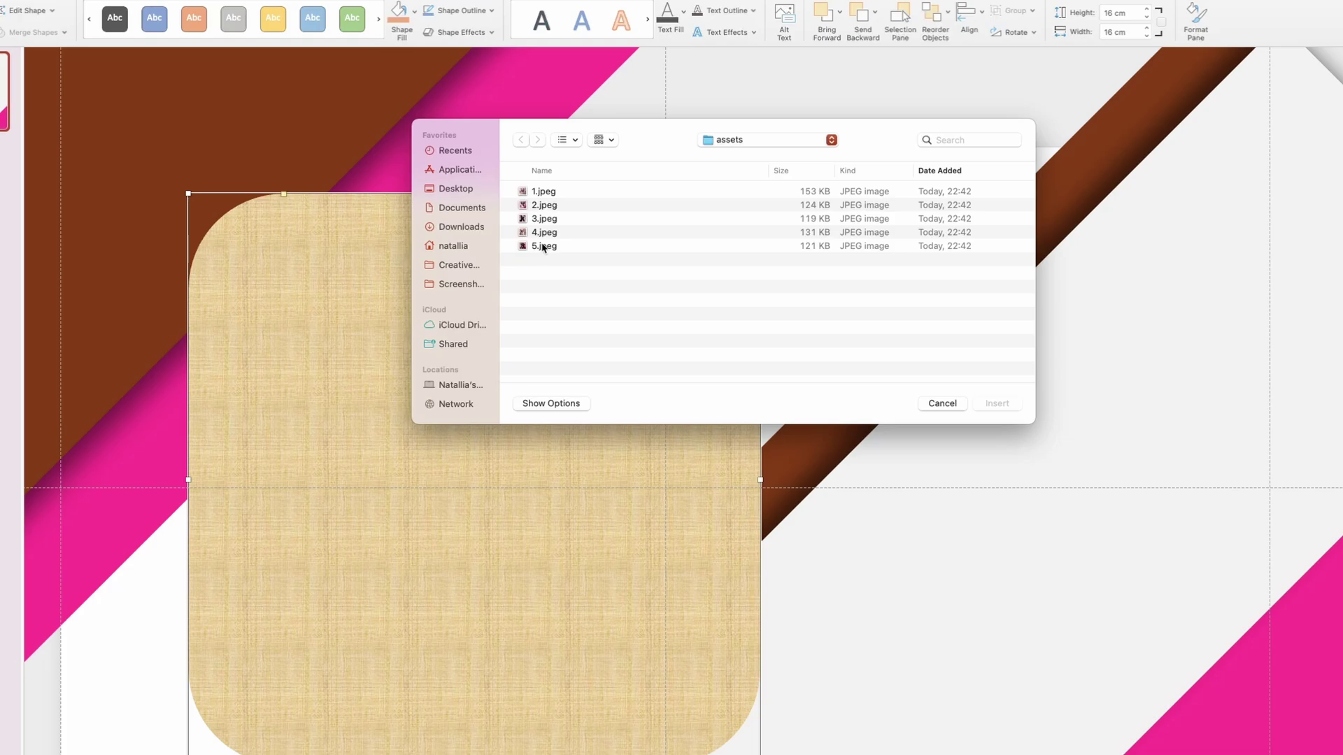
left_click(545, 249)
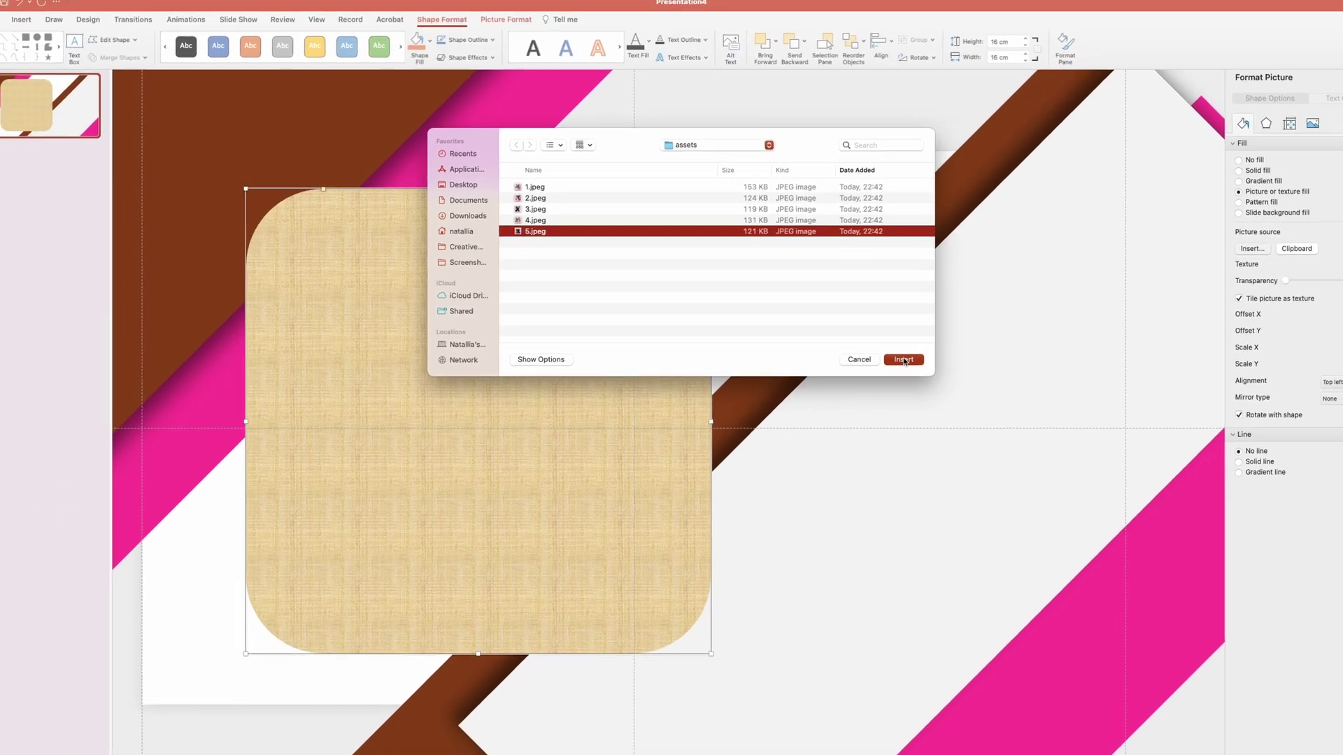
left_click(997, 404)
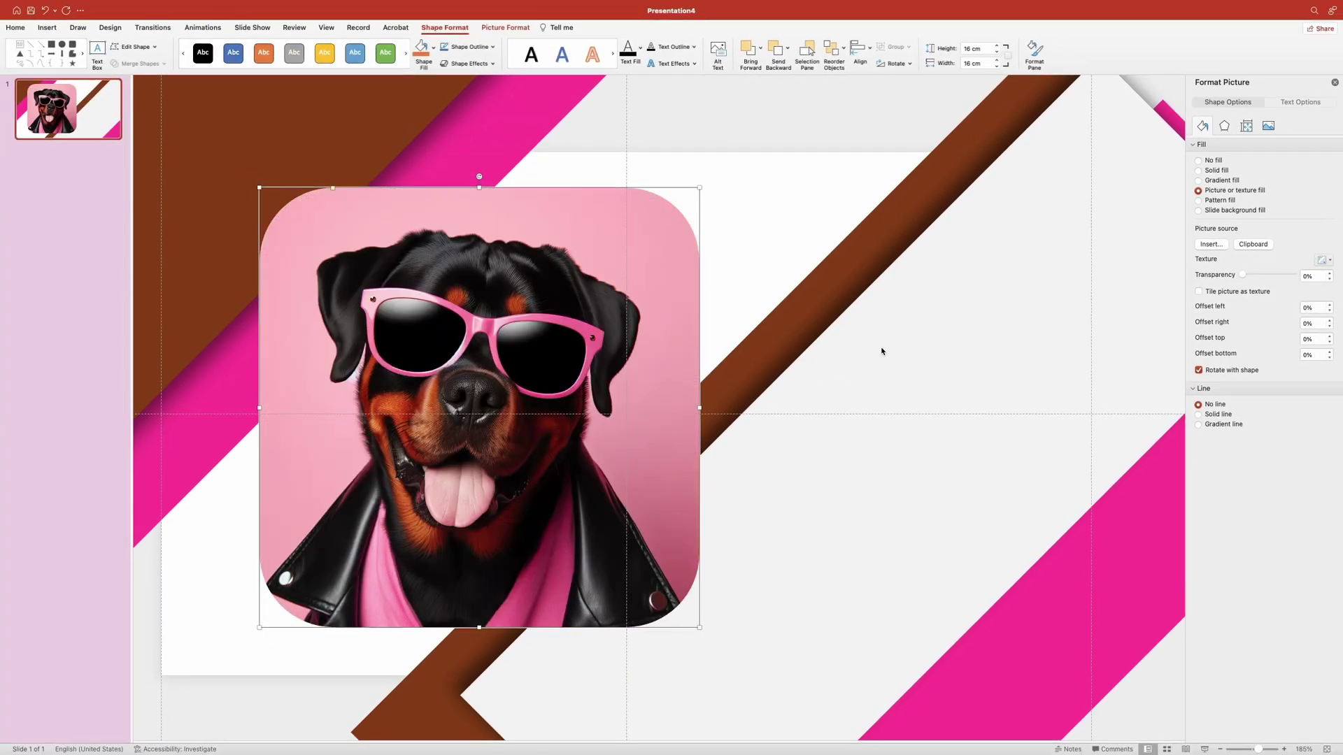
Step: Nudge the dog photo and brown stripe, resize the grey shape to 30.92 cm, and realign the photo
left_click_drag(667, 492, 657, 492)
left_click(790, 336)
left_click_drag(809, 443, 820, 449)
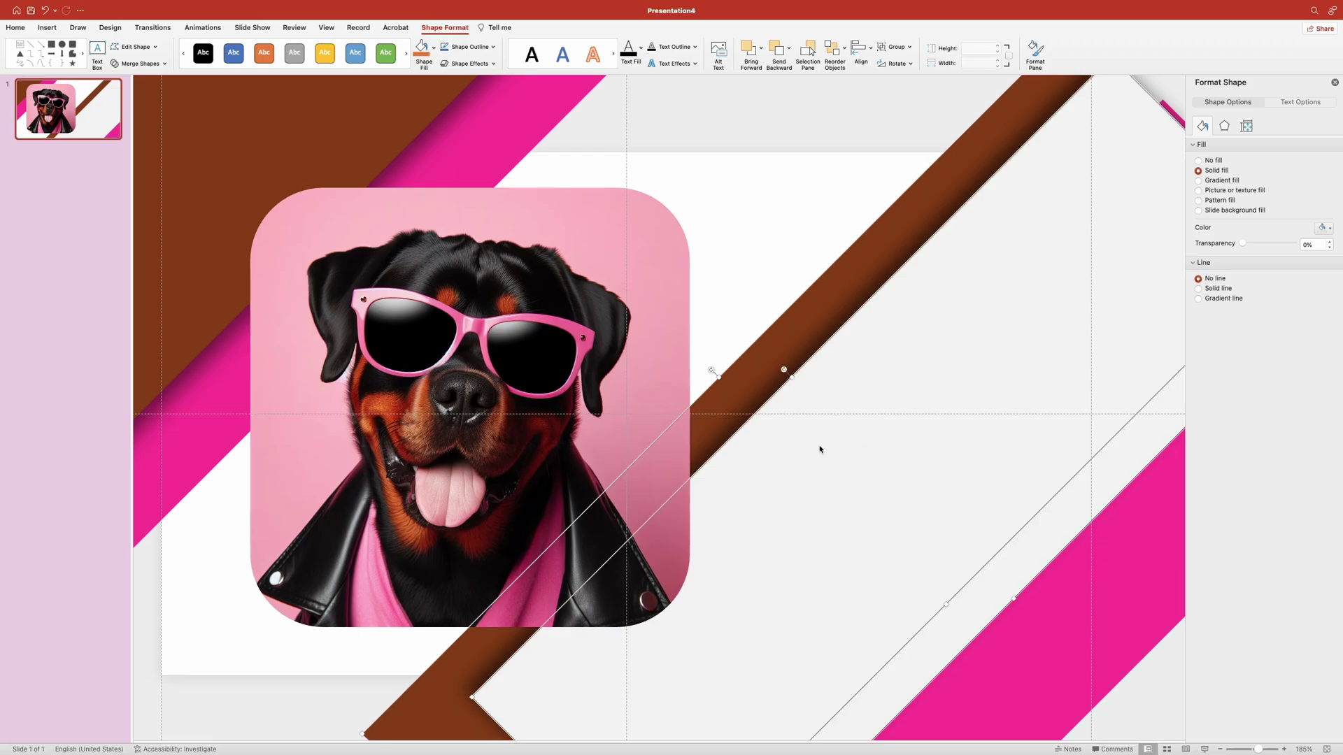
left_click(1004, 533)
left_click_drag(1014, 601, 1000, 594)
left_click(1163, 720)
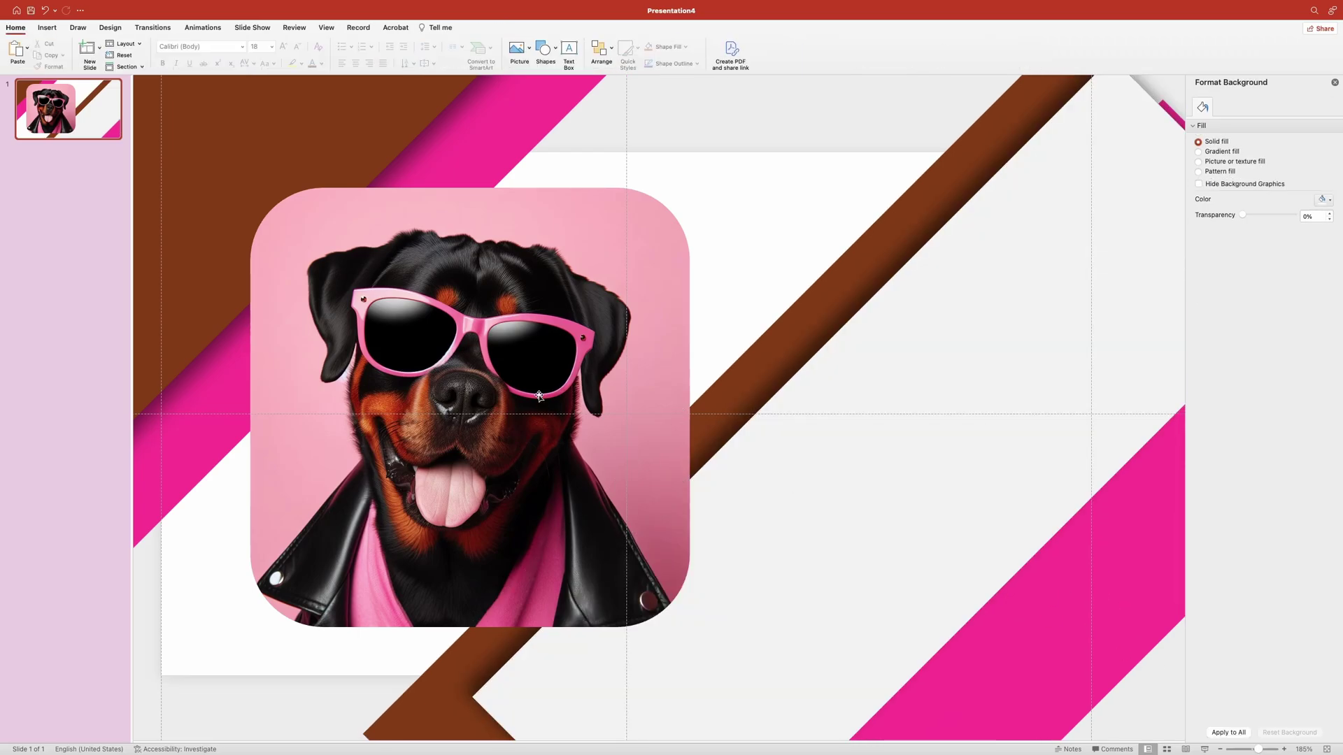
left_click_drag(539, 396, 541, 393)
left_click(710, 127)
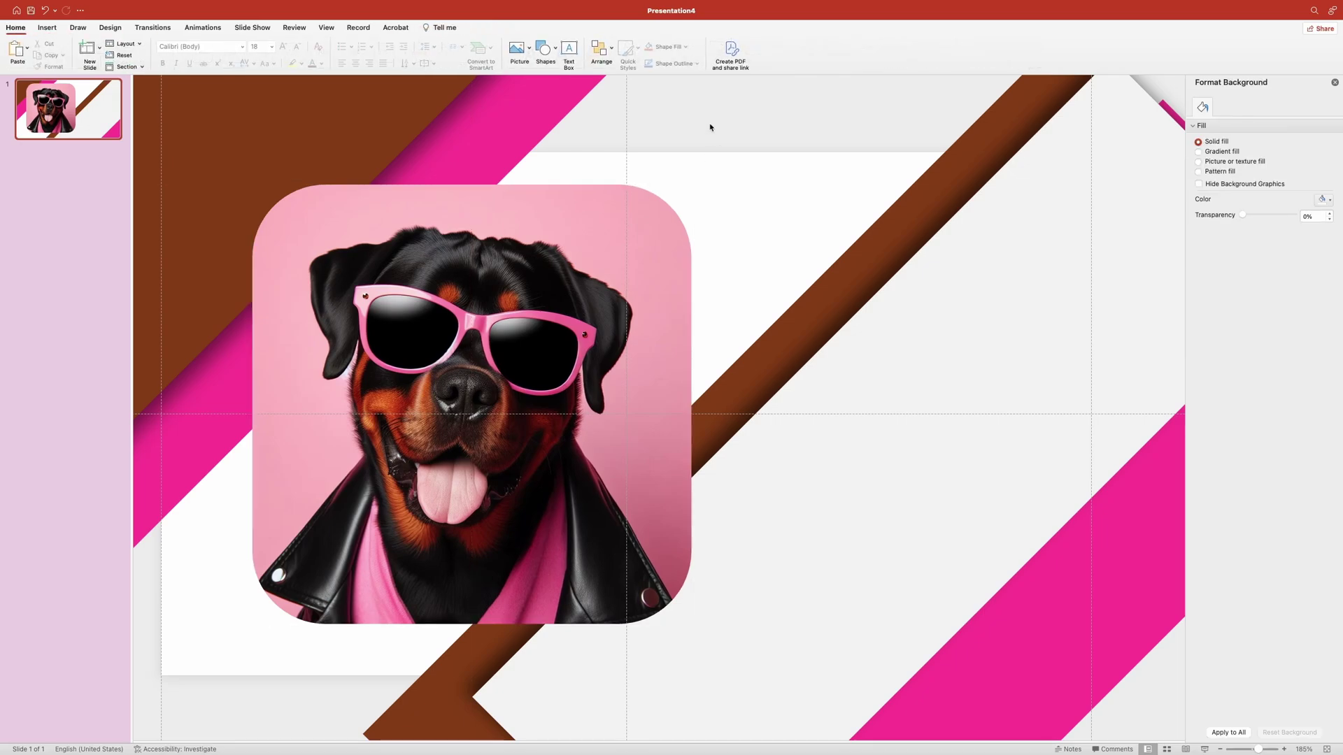
Step: Give the dog photo an outer shadow with 45% transparency and 30 pt blur
left_click(647, 261)
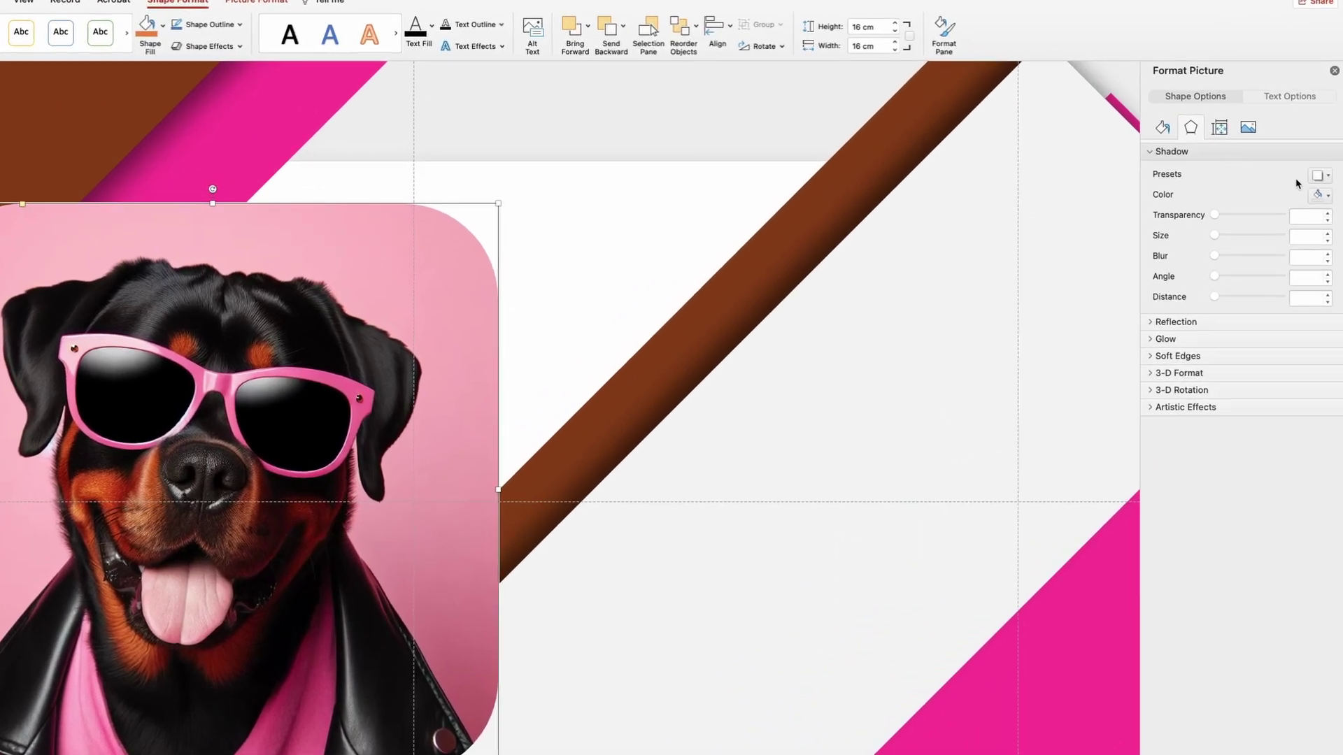
left_click(1321, 176)
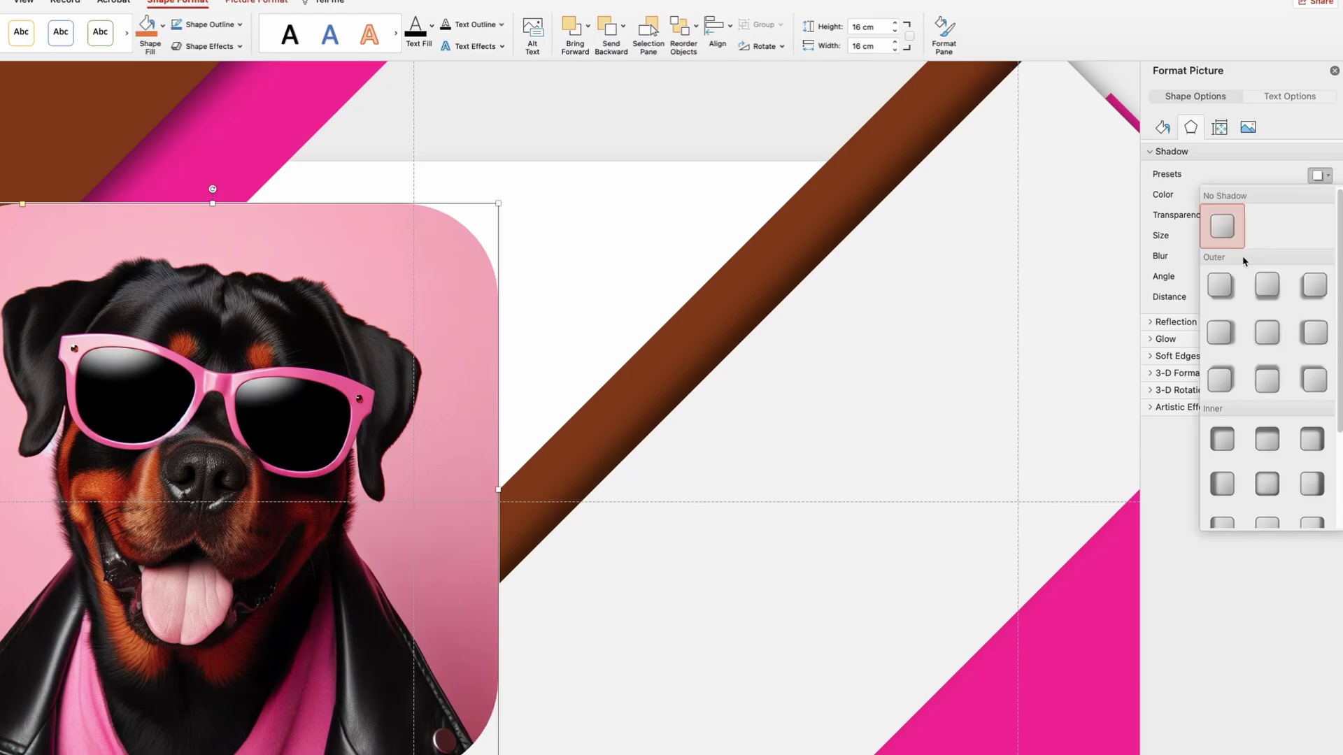
left_click(1229, 286)
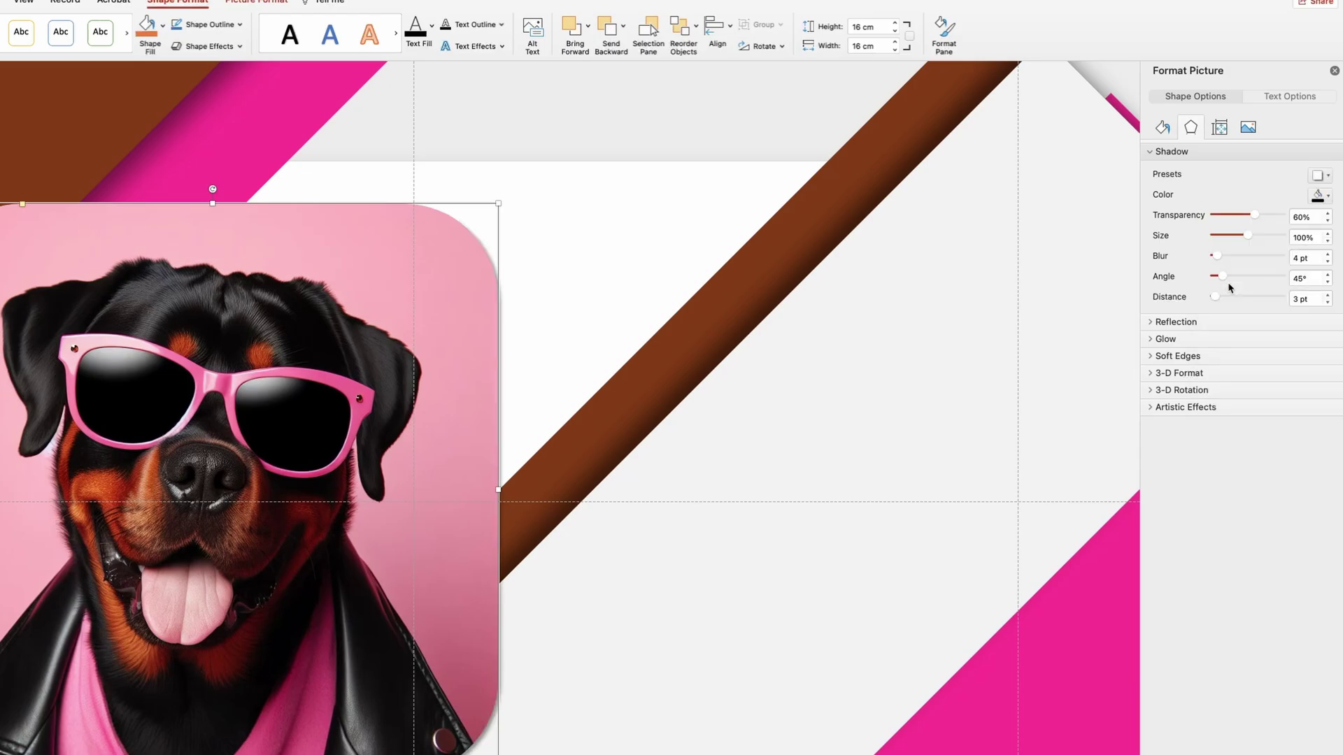
double_click(1302, 217)
type("45")
double_click(1284, 256)
type("30")
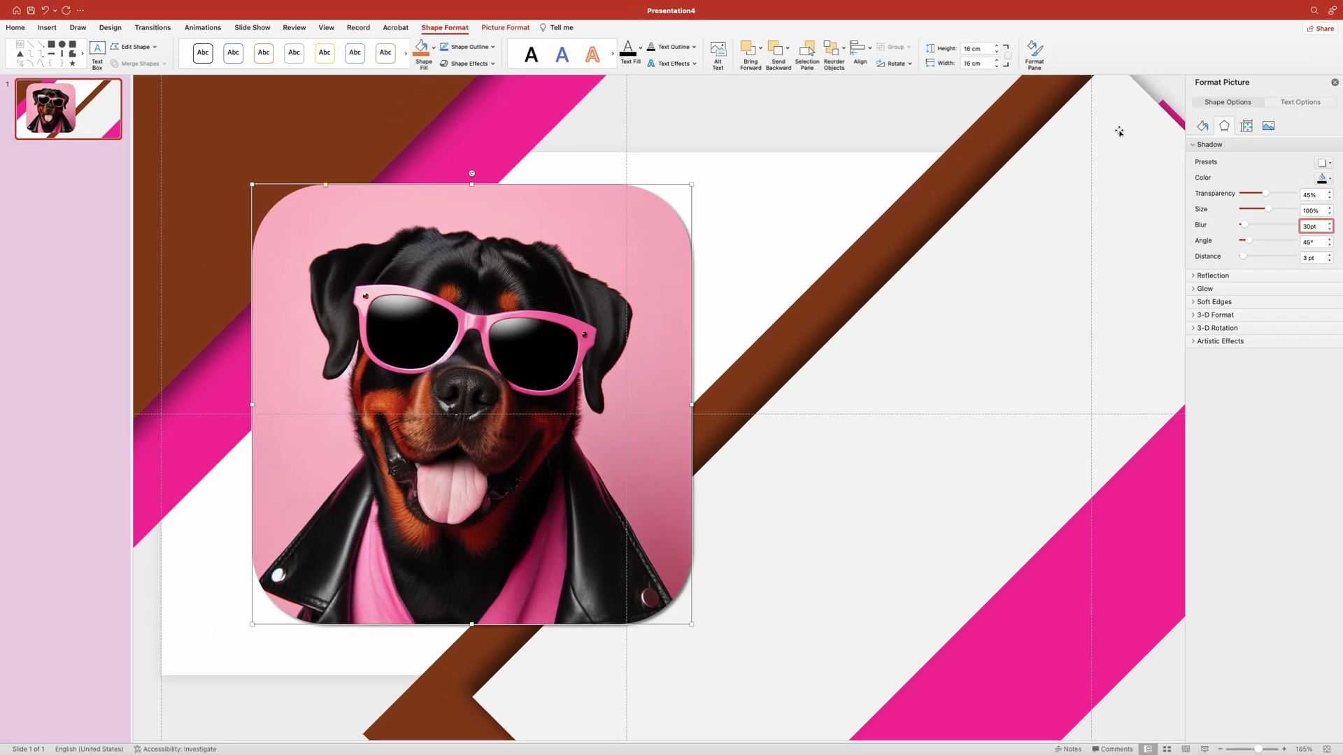
key("Return")
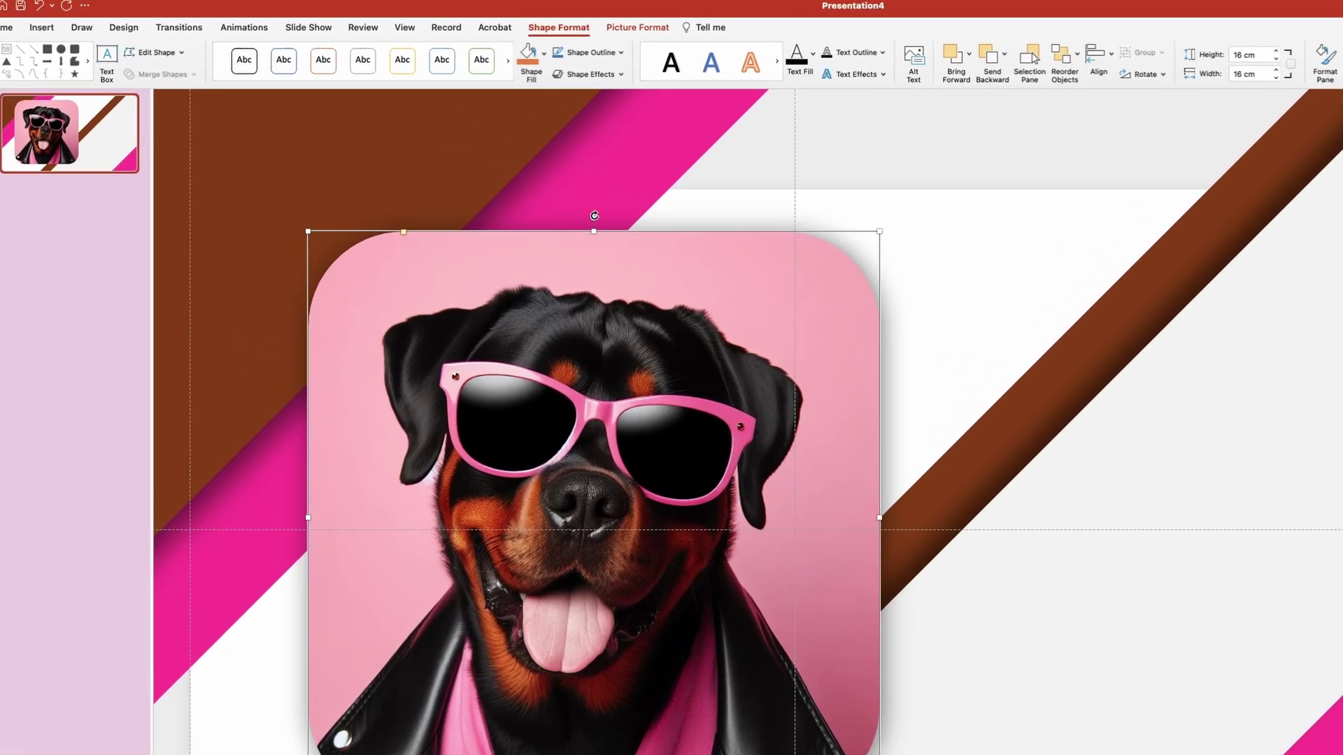
Step: Tilt the dog card about 6° and create a slightly offset copy of it
left_click_drag(594, 215, 634, 215)
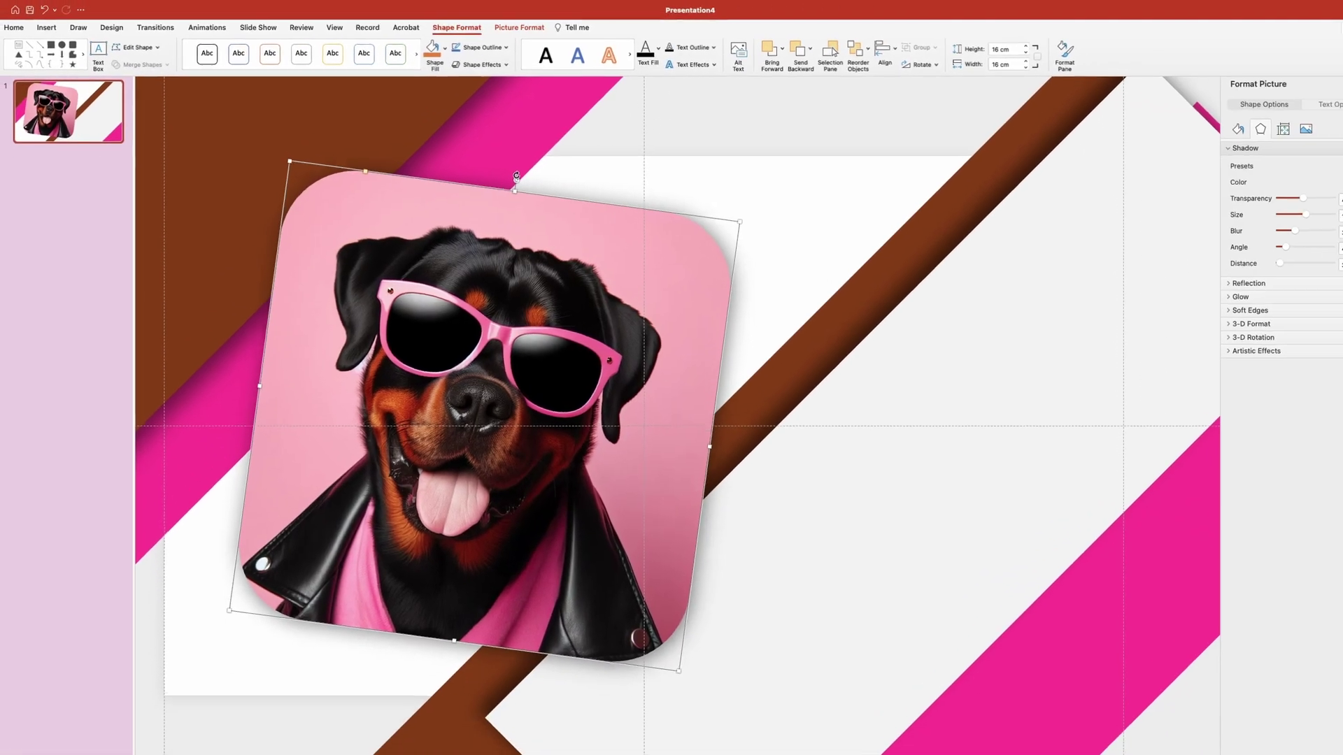
left_click(682, 136)
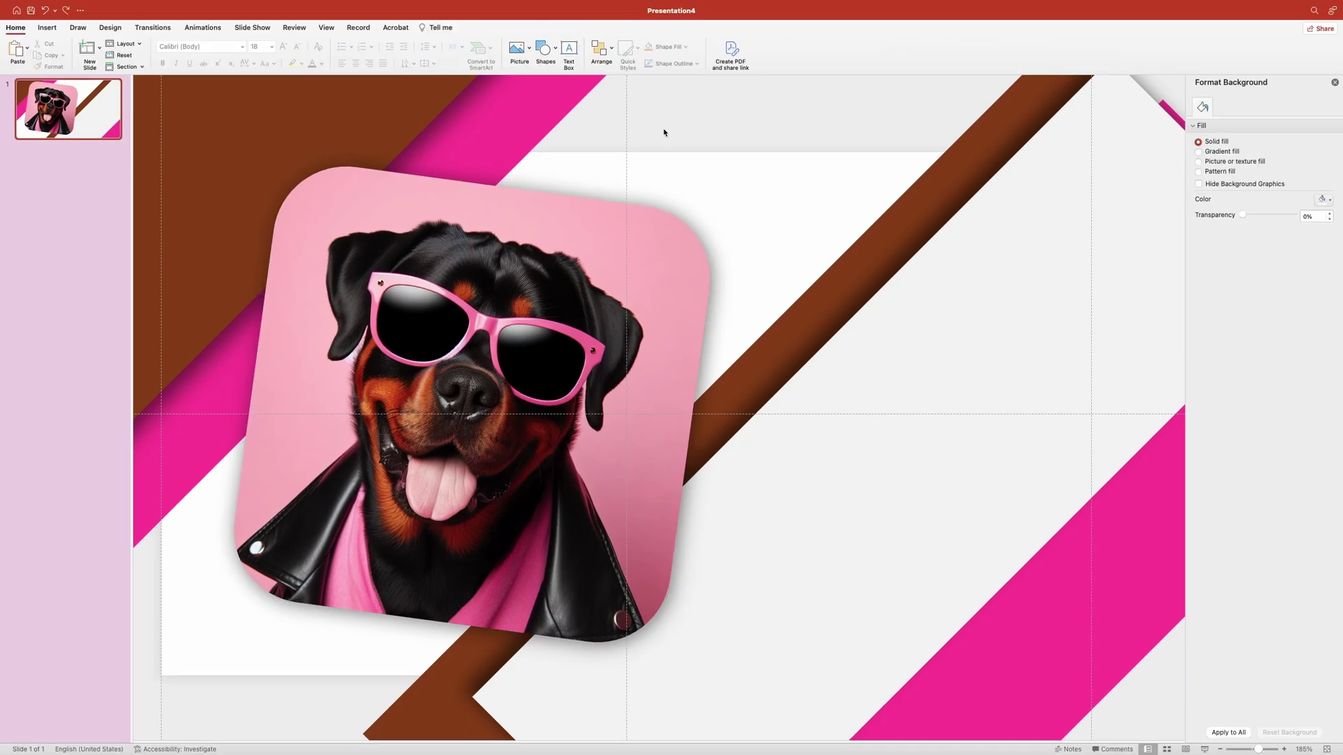
left_click(584, 350)
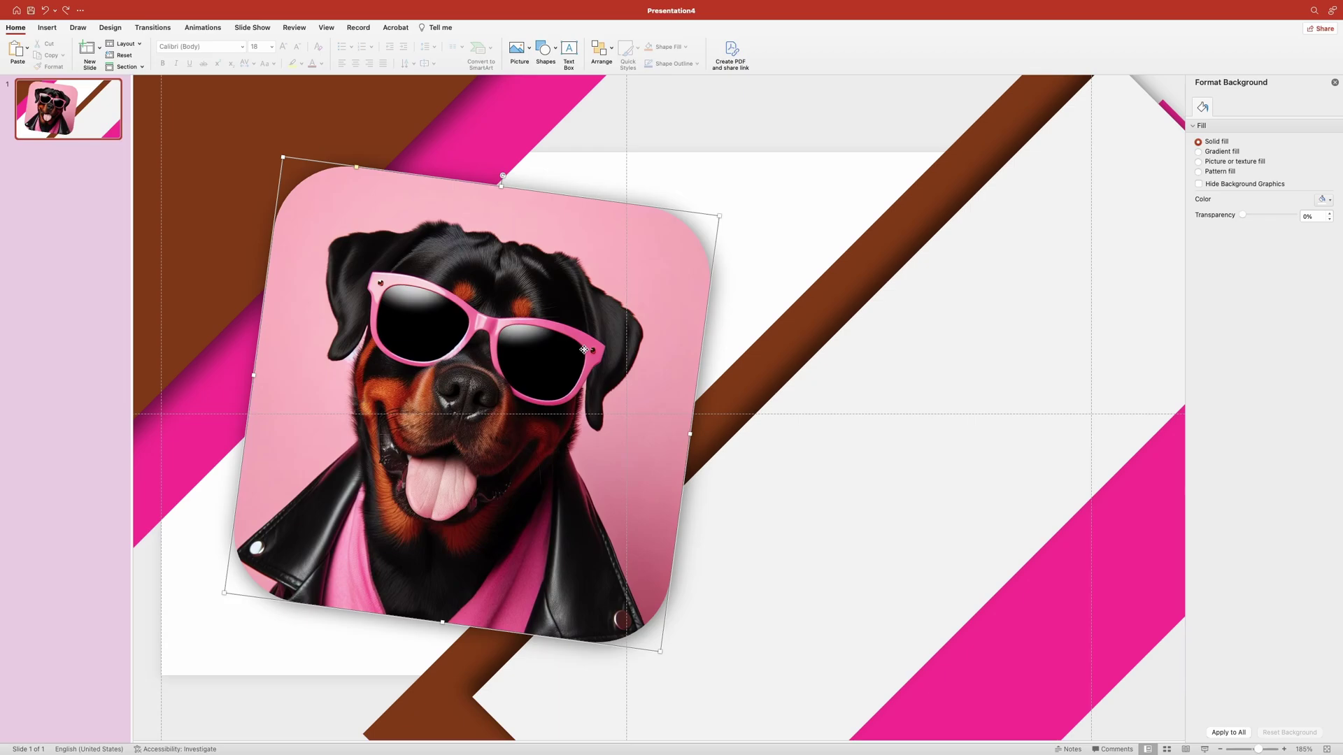
mouse_move(584, 349)
left_mouse_down()
mouse_move(563, 340)
mouse_move(578, 335)
left_mouse_up()
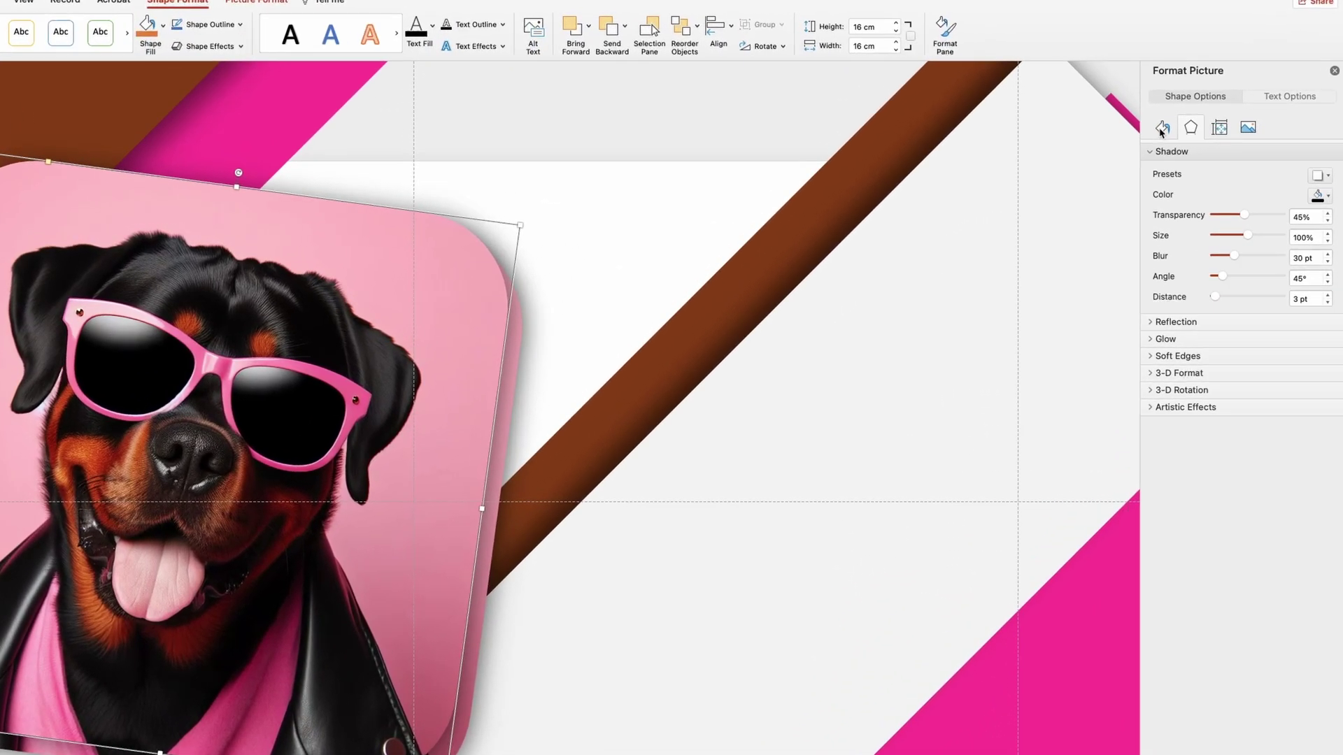
Step: Refill the copied card with the 4.jpeg corgi photo and straighten it to 0°
left_click(1161, 128)
left_click(1175, 282)
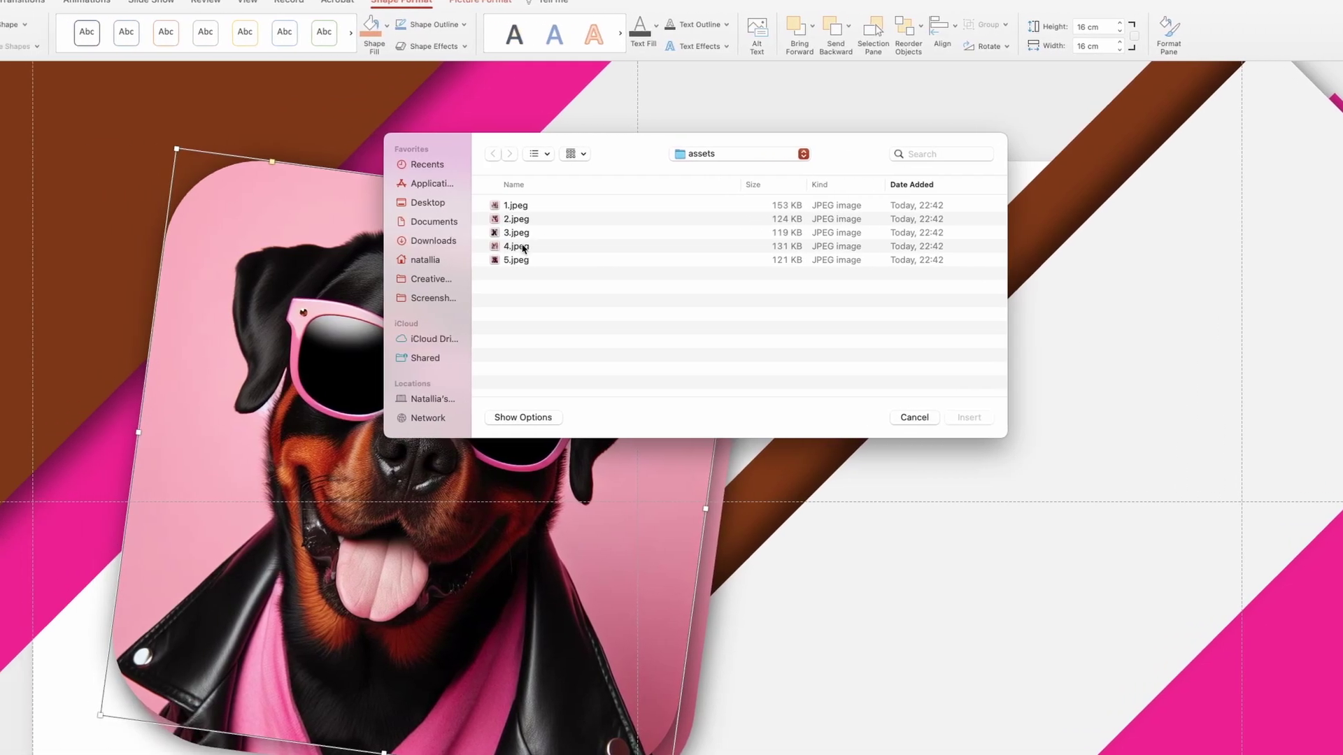
left_click(298, 246)
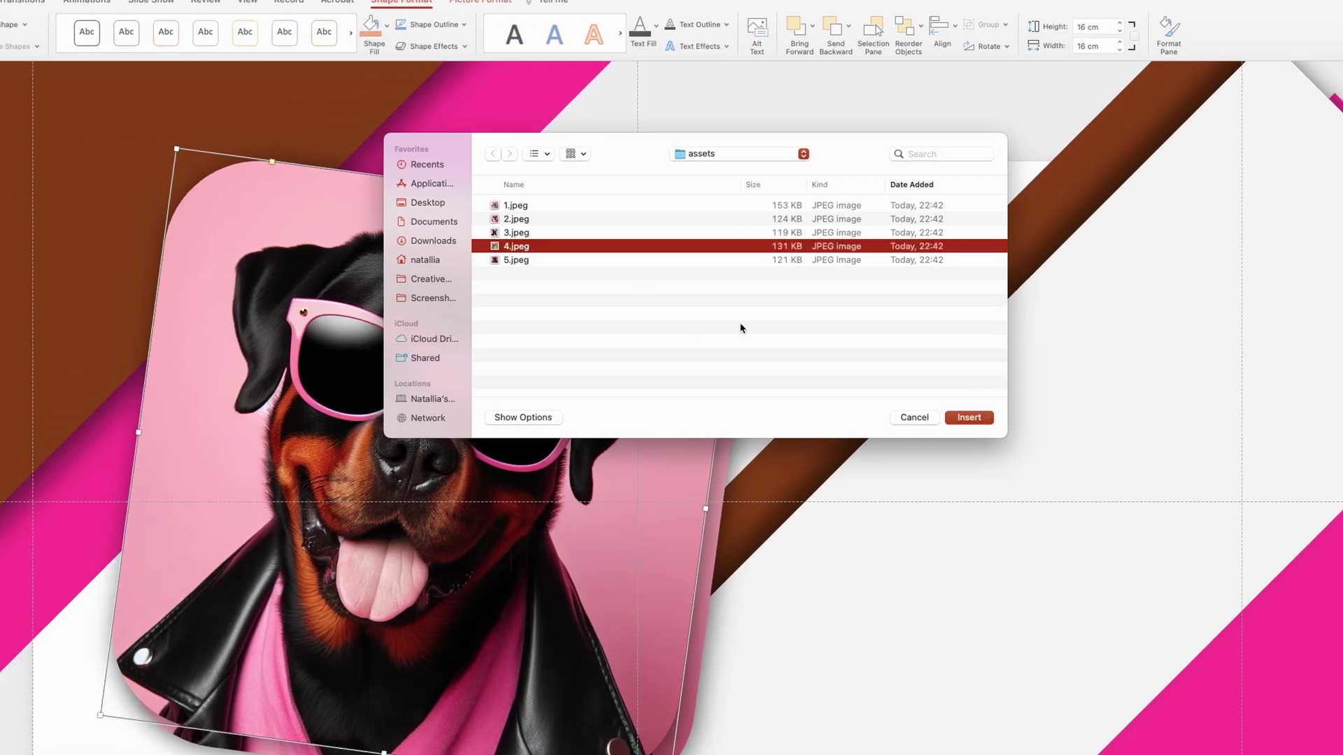
left_click(969, 418)
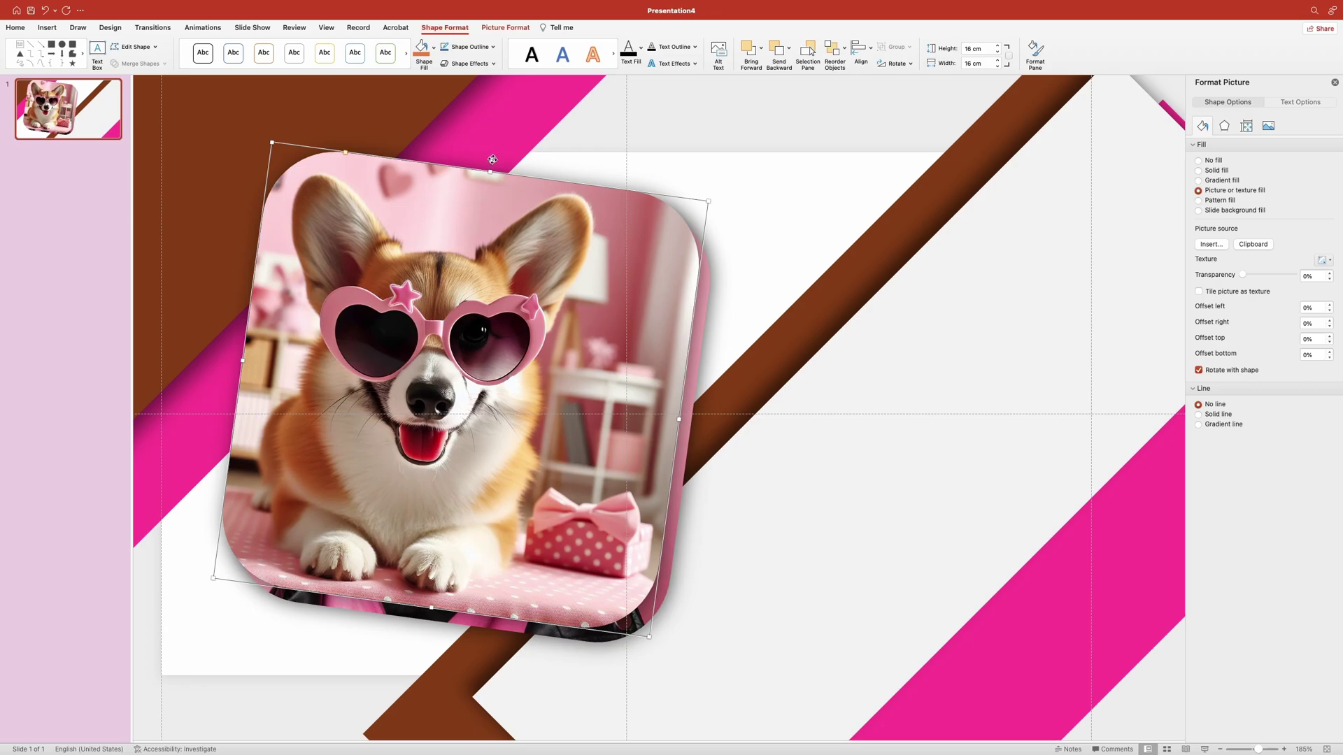
left_click_drag(492, 159, 461, 159)
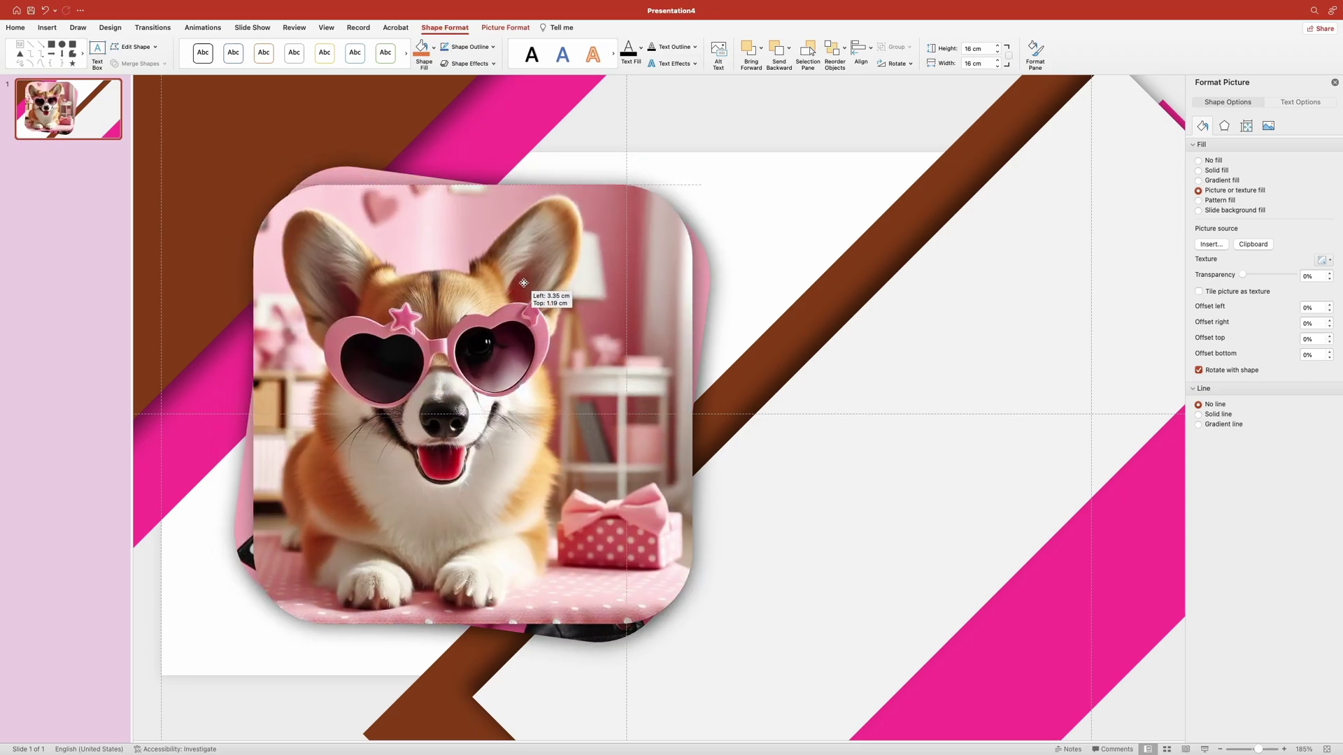
Step: Duplicate the corgi card over itself and fill the copy with the 3.jpeg French bulldog photo
left_click_drag(523, 283, 521, 279)
left_click_drag(503, 339, 524, 339)
left_click(1209, 244)
left_click(539, 207)
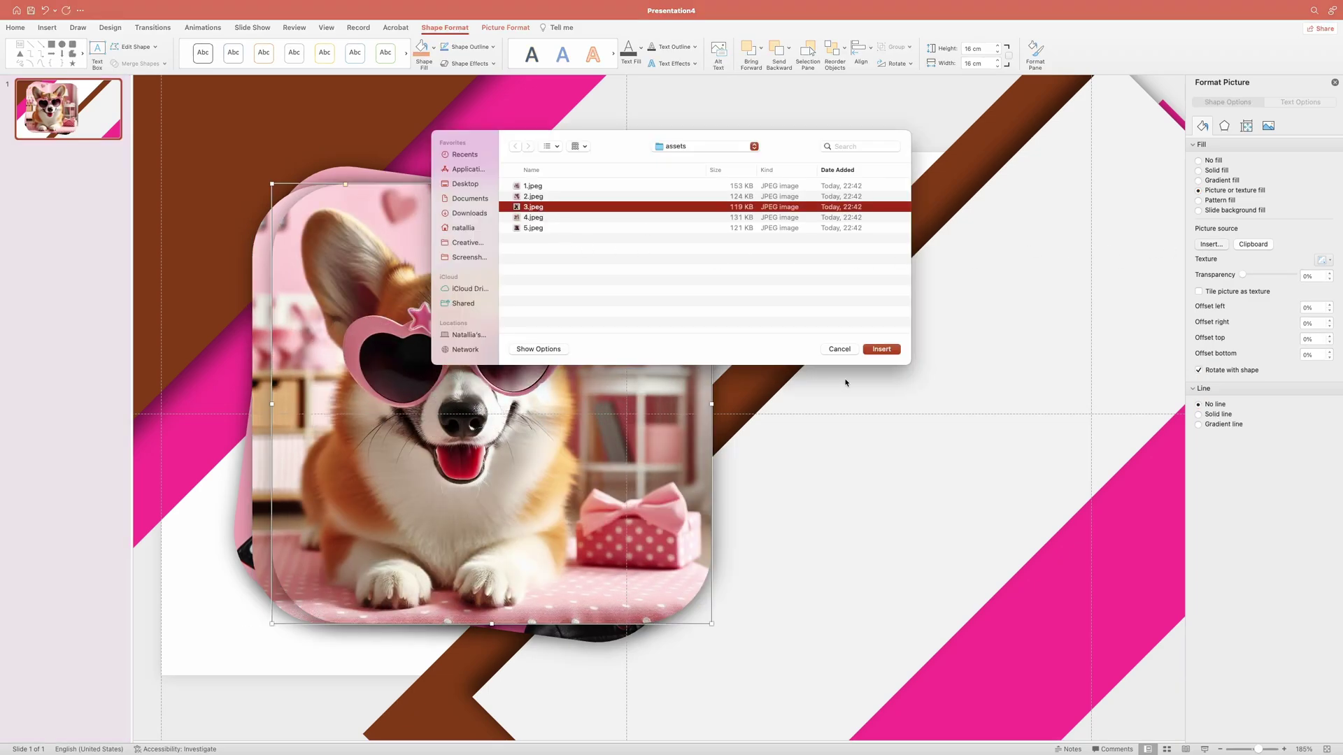
left_click(882, 348)
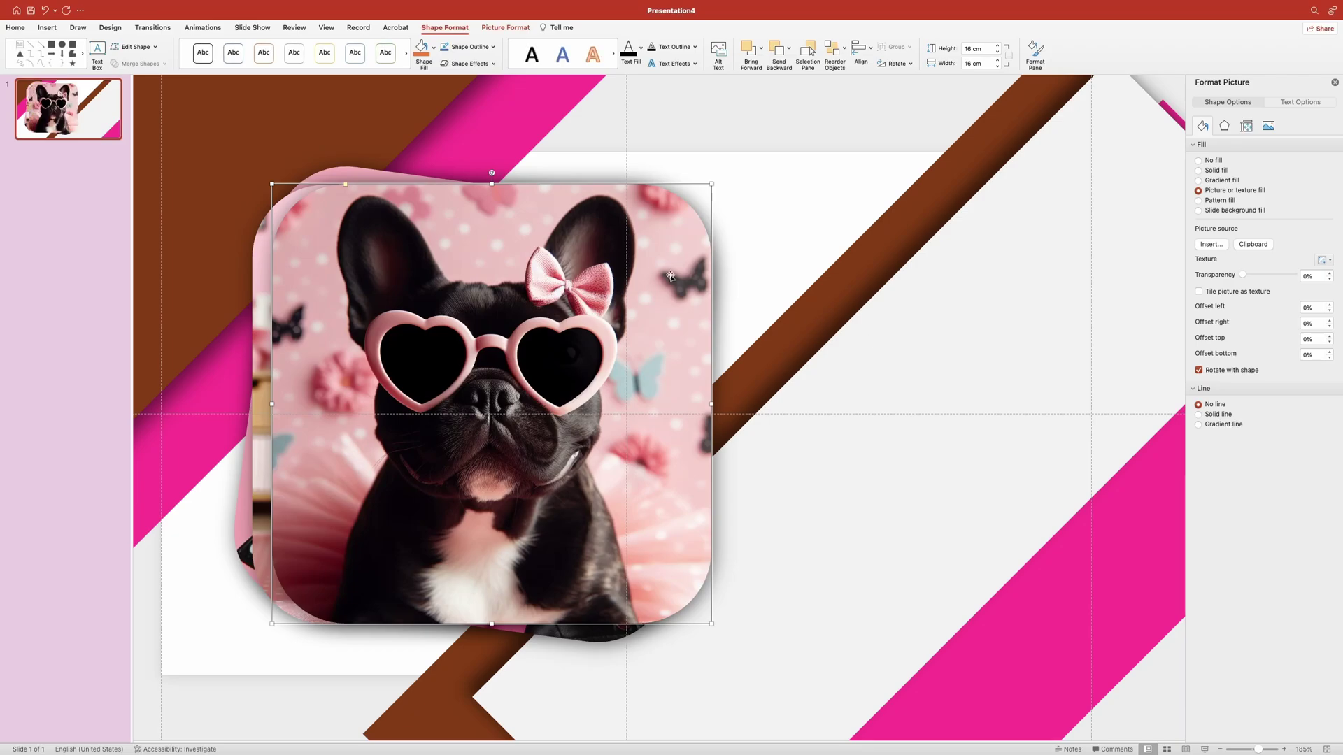
Step: Tilt the bulldog card slightly, then add an offset copy filled with the 2.jpeg dog-and-sweets photo
left_click_drag(491, 173, 463, 171)
mouse_move(529, 300)
left_mouse_down()
mouse_move(514, 301)
mouse_move(517, 318)
left_mouse_up()
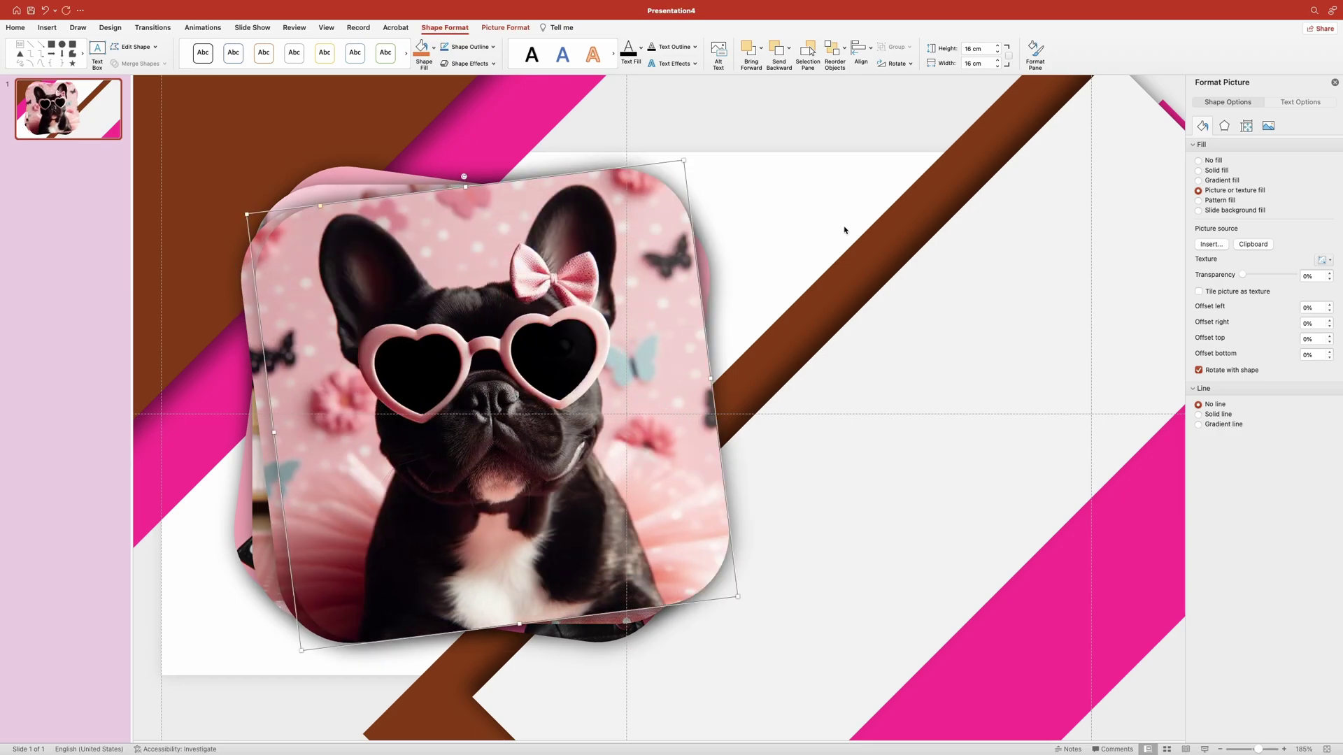
left_click(1211, 244)
left_click(533, 196)
left_click(883, 349)
Step: Tilt that card about 6.5°, add a copy with the pink-bow bulldog photo, straightened to 0°
left_click_drag(455, 175, 508, 174)
left_click_drag(521, 340, 511, 319)
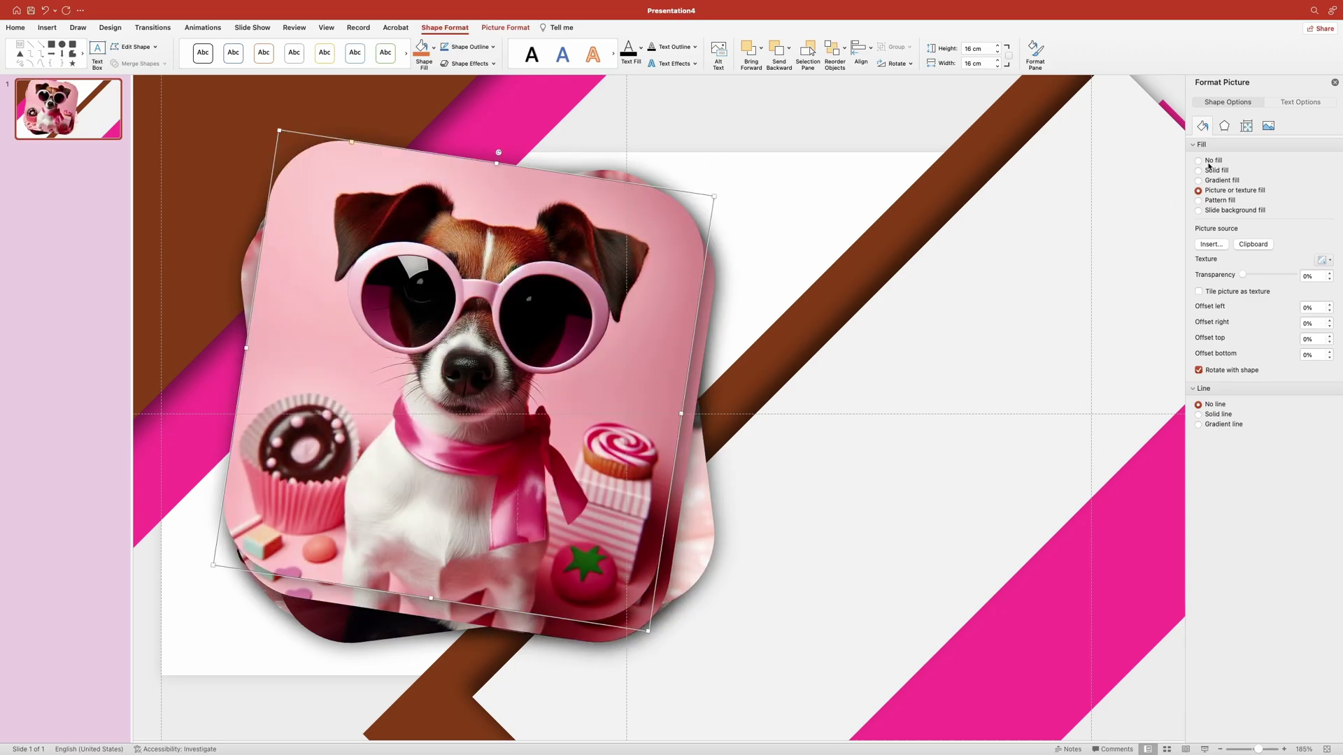
left_click(1211, 245)
left_click(535, 186)
left_click(881, 349)
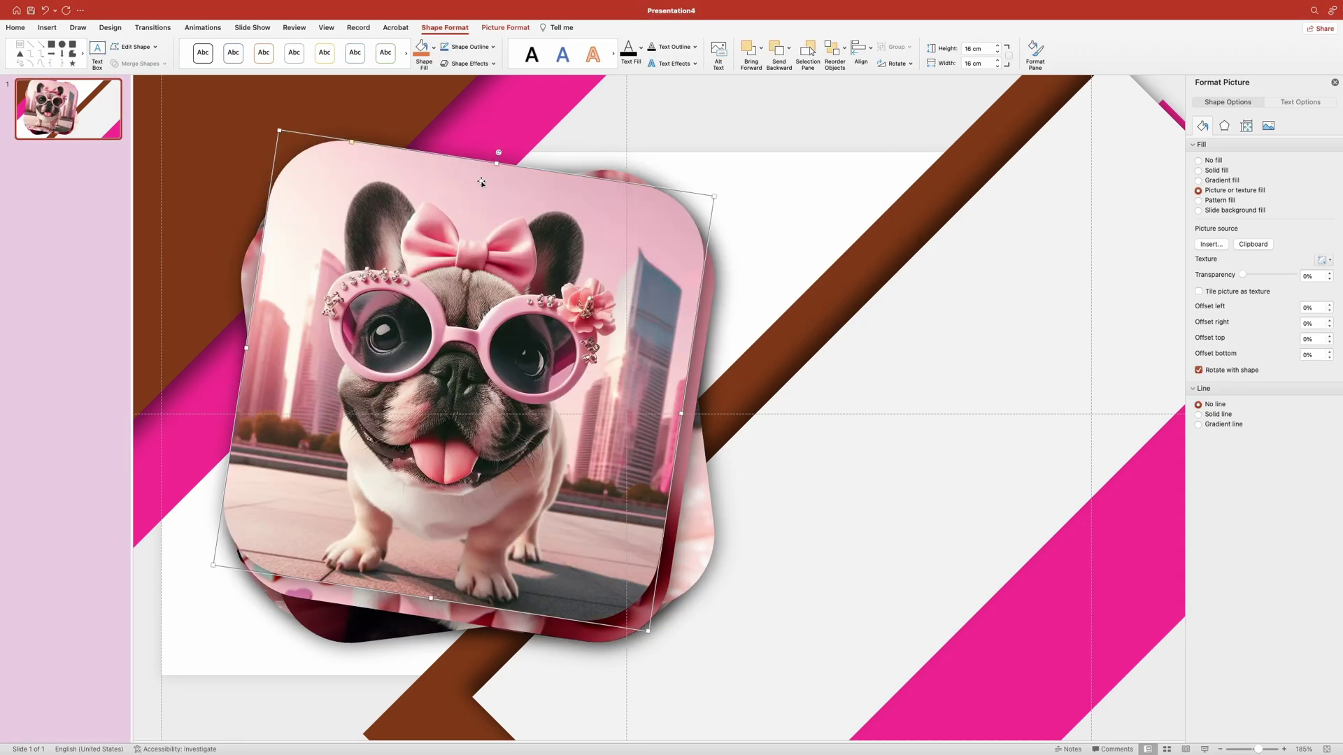
left_click_drag(500, 148, 464, 146)
mouse_move(503, 308)
left_mouse_down()
mouse_move(519, 334)
mouse_move(514, 320)
left_mouse_up()
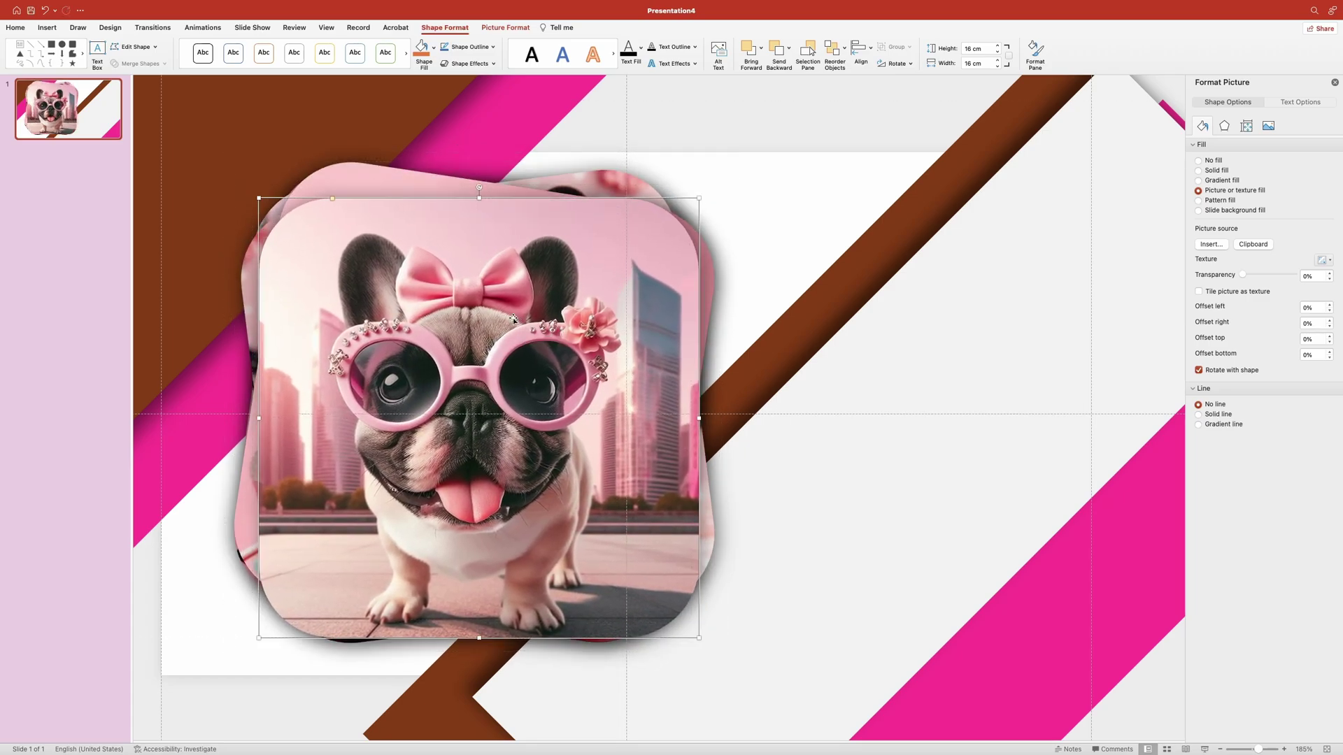
Step: Select all five photo cards in the Selection Pane, move them up-left, and send them back two layers
left_click(807, 56)
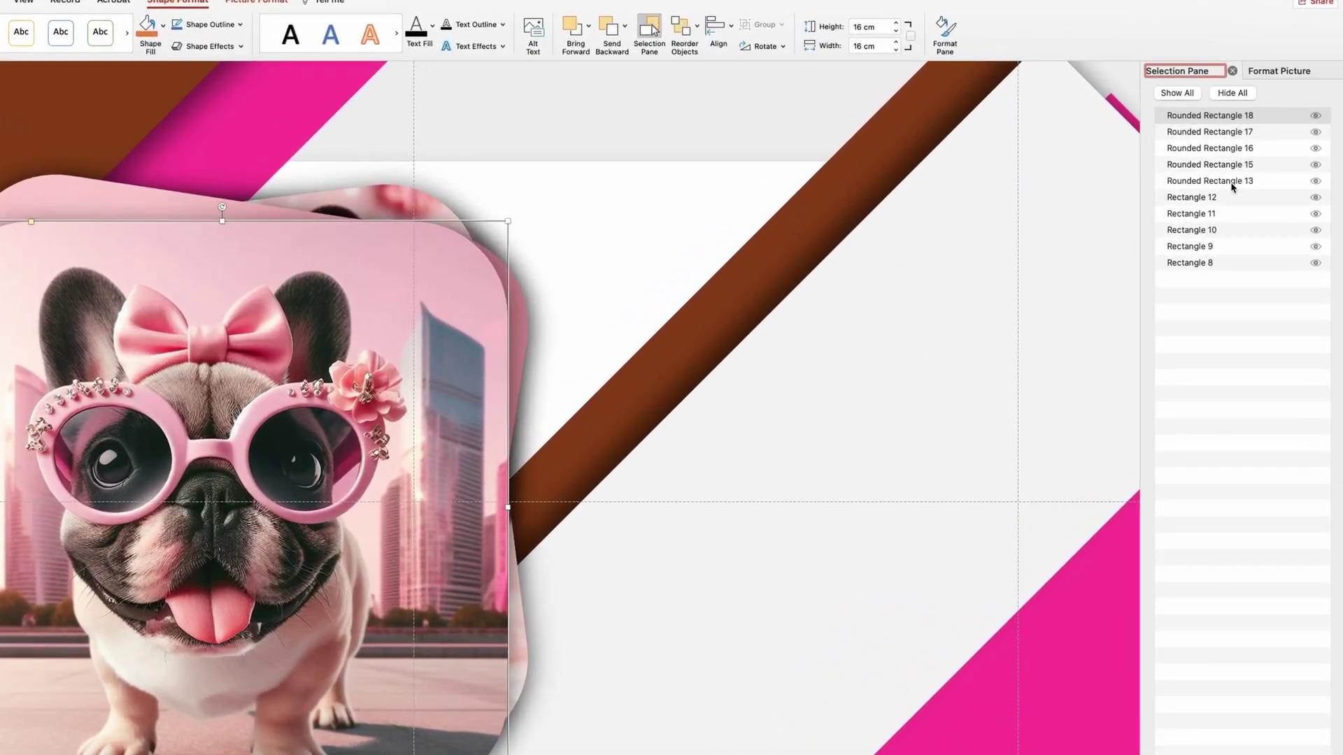
left_click(1256, 168, "shift")
left_click_drag(371, 423, 382, 416)
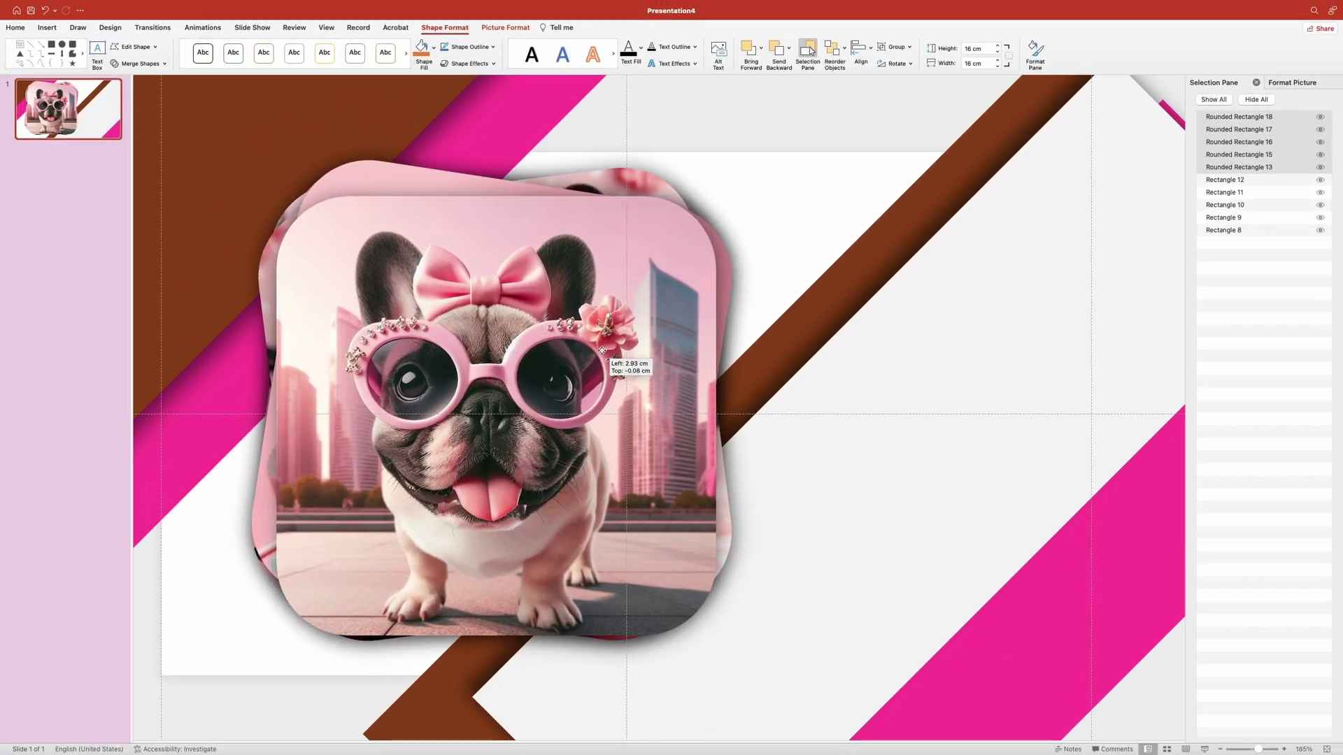
mouse_move(603, 348)
left_mouse_down()
mouse_move(587, 335)
mouse_move(581, 354)
left_mouse_up()
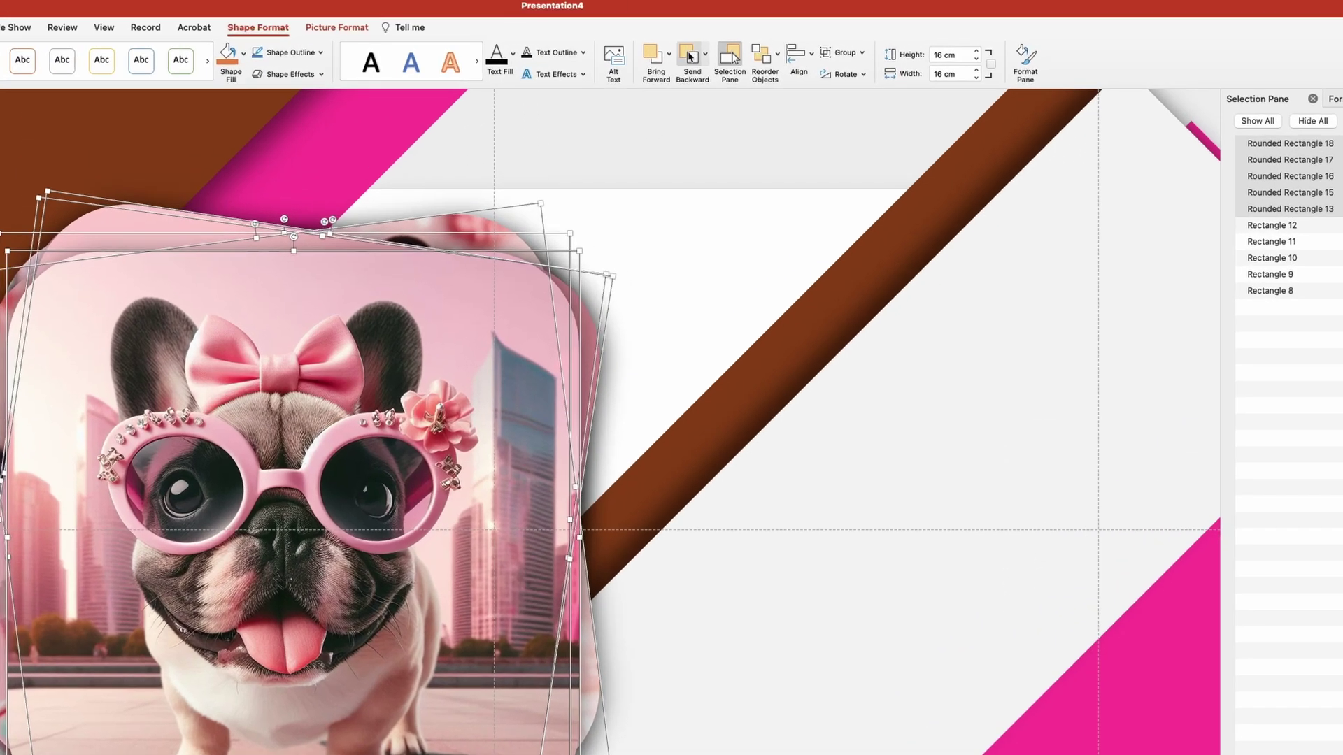
left_click(777, 49)
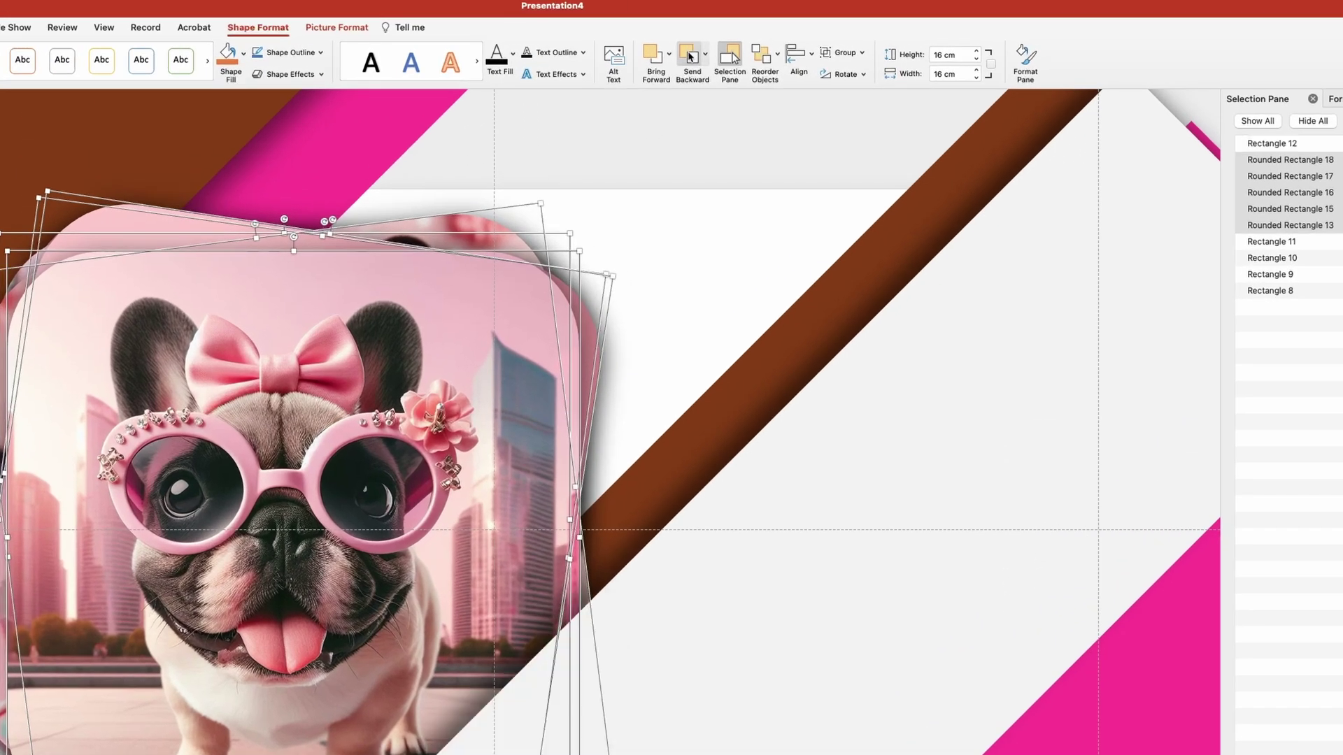
left_click(690, 56)
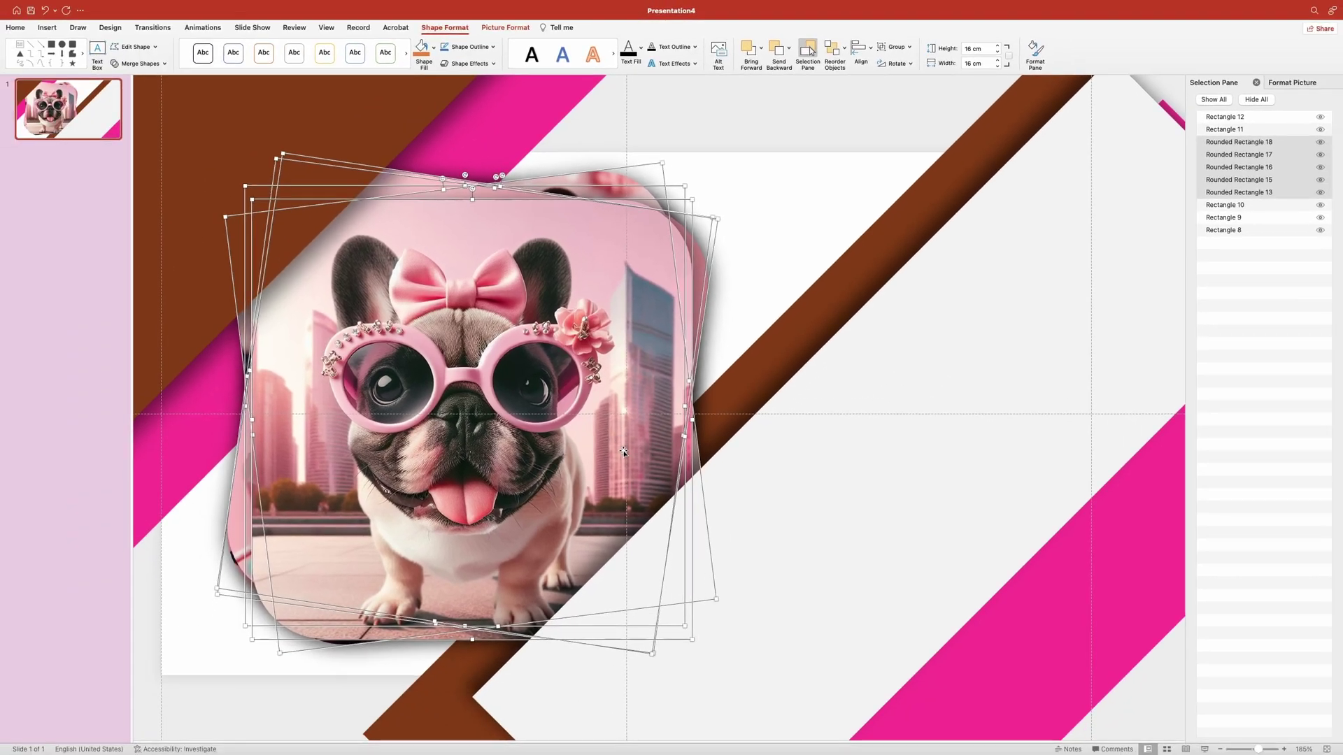
left_click_drag(623, 452, 627, 448)
left_click(820, 106)
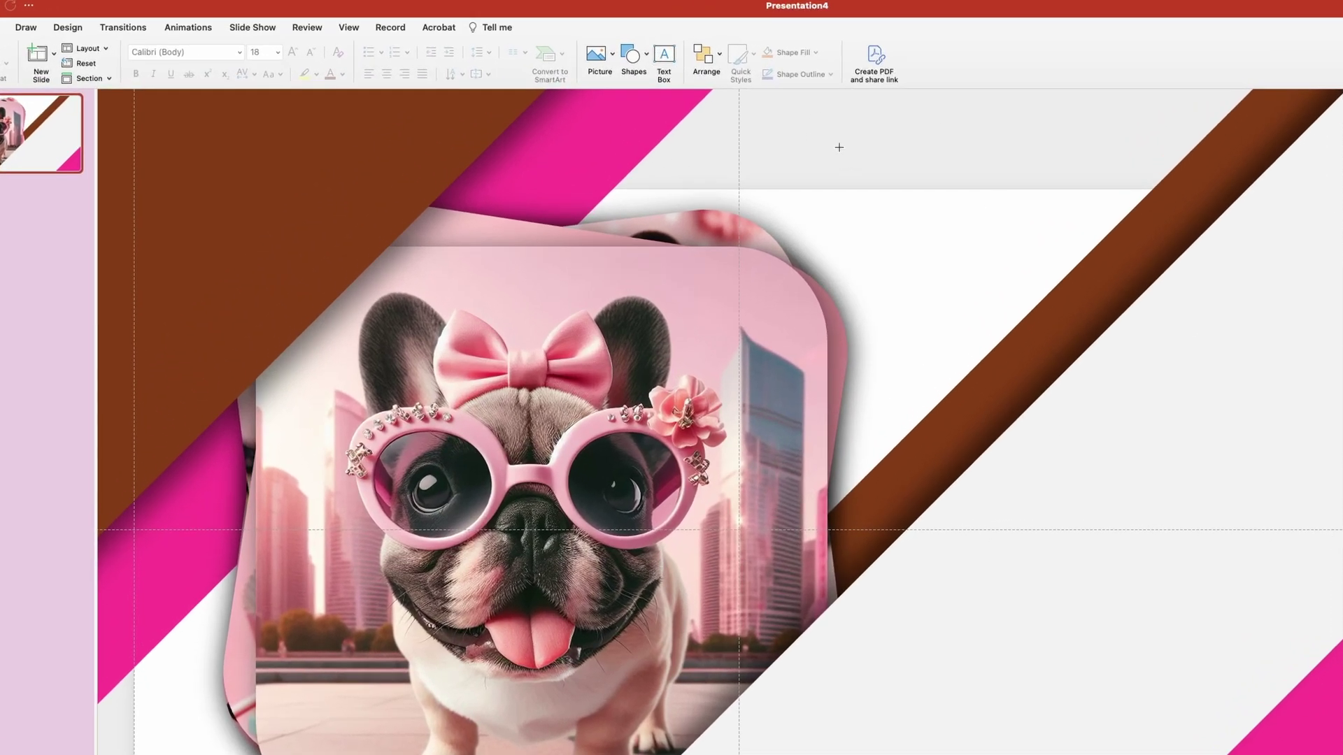
Step: Add a 'Think Differently' text box styled in Poppins Black, 36 pt, pink
left_click(839, 147)
type("Think Differ")
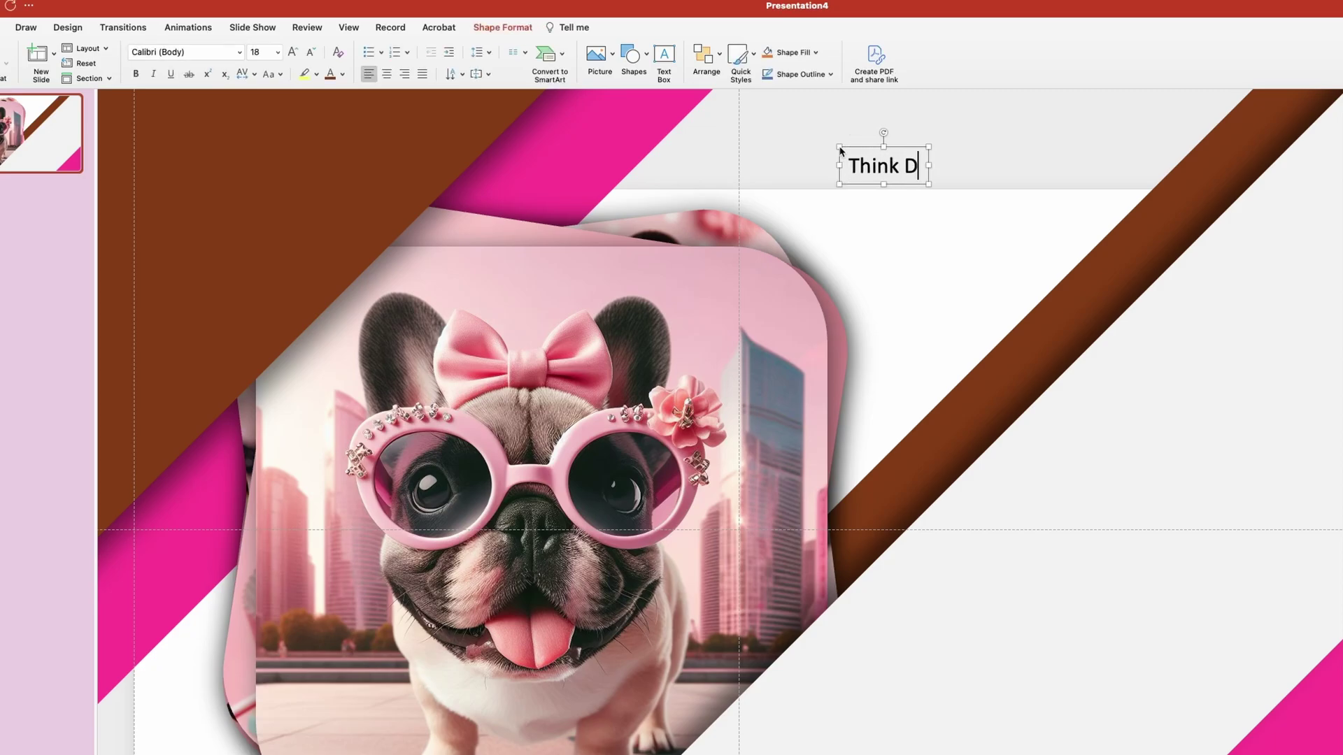
type("ently")
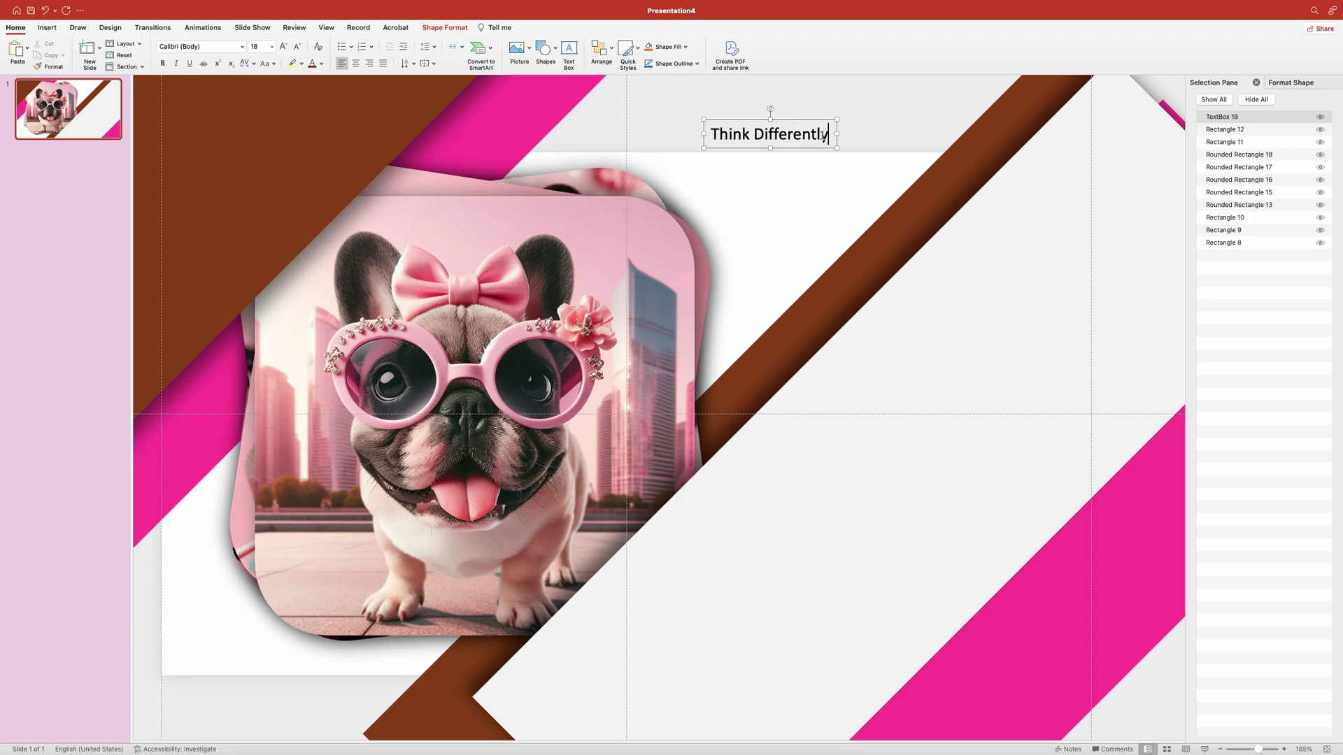
left_click_drag(828, 133, 698, 130)
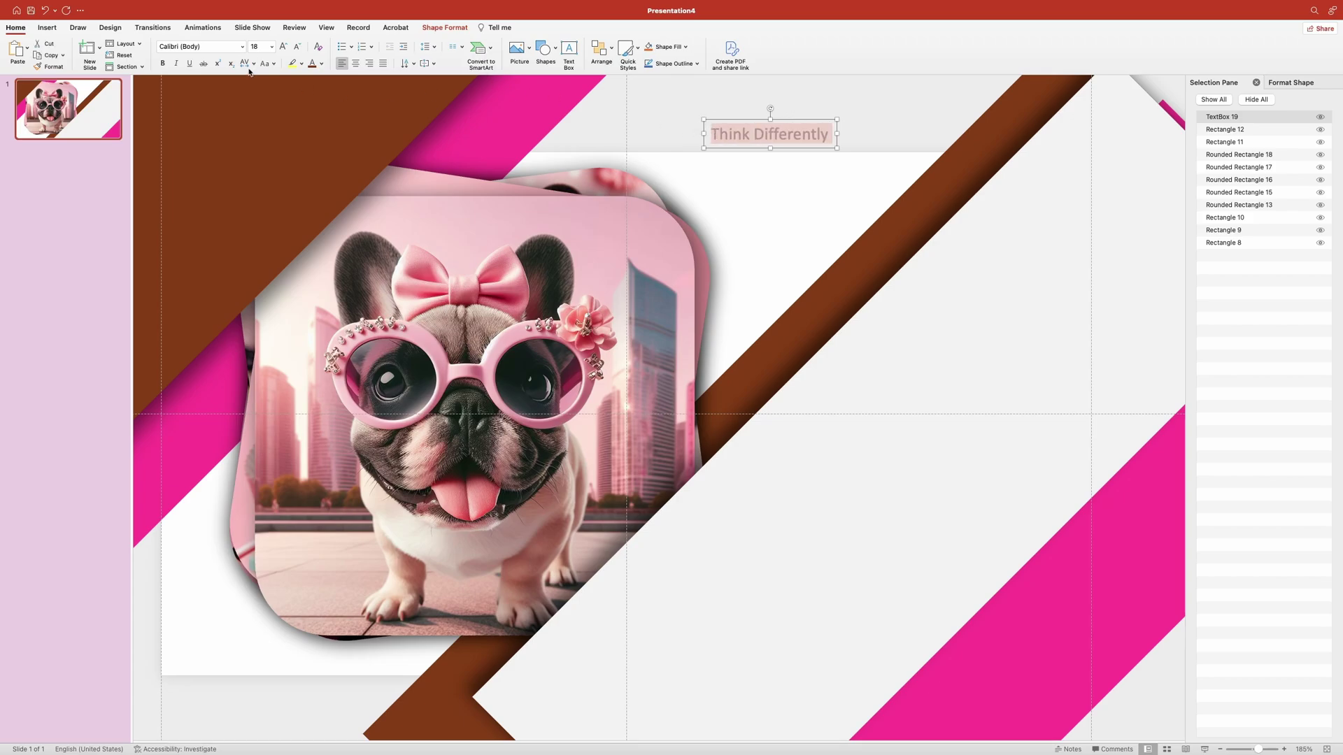
left_click(242, 47)
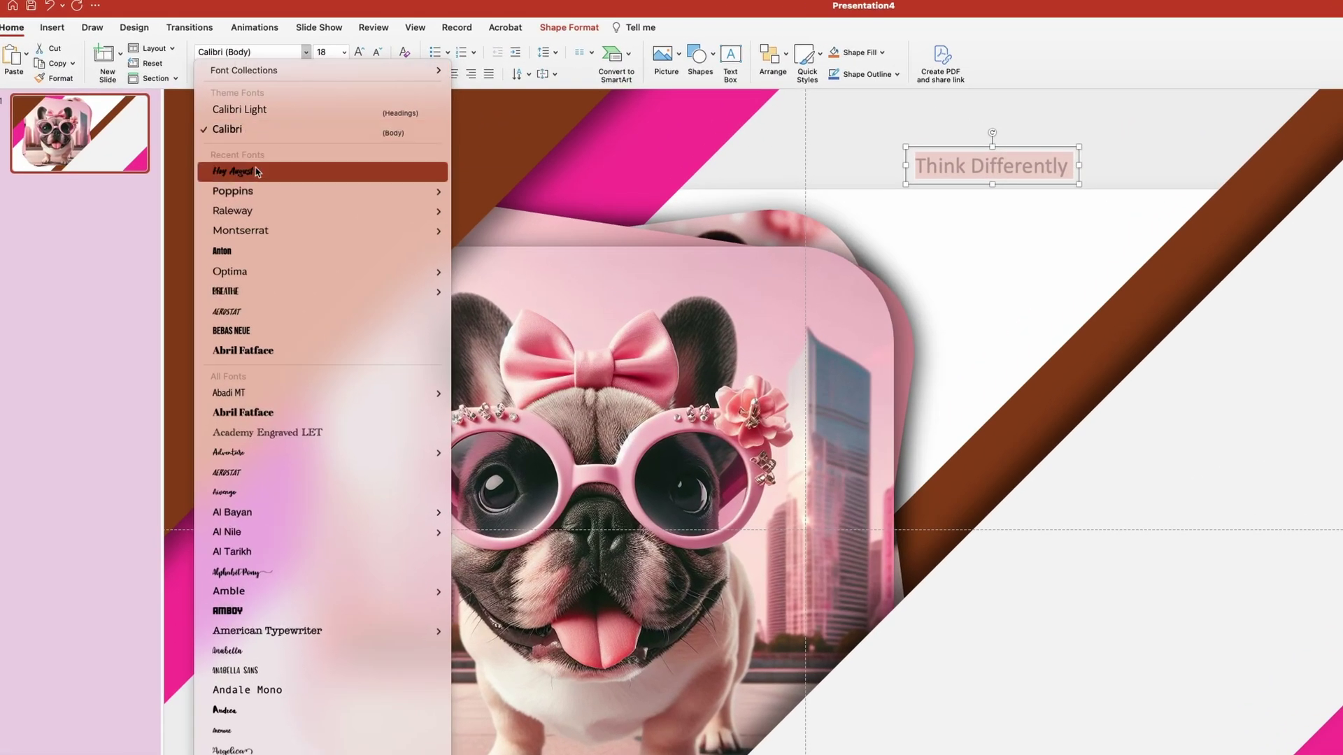
mouse_move(253, 191)
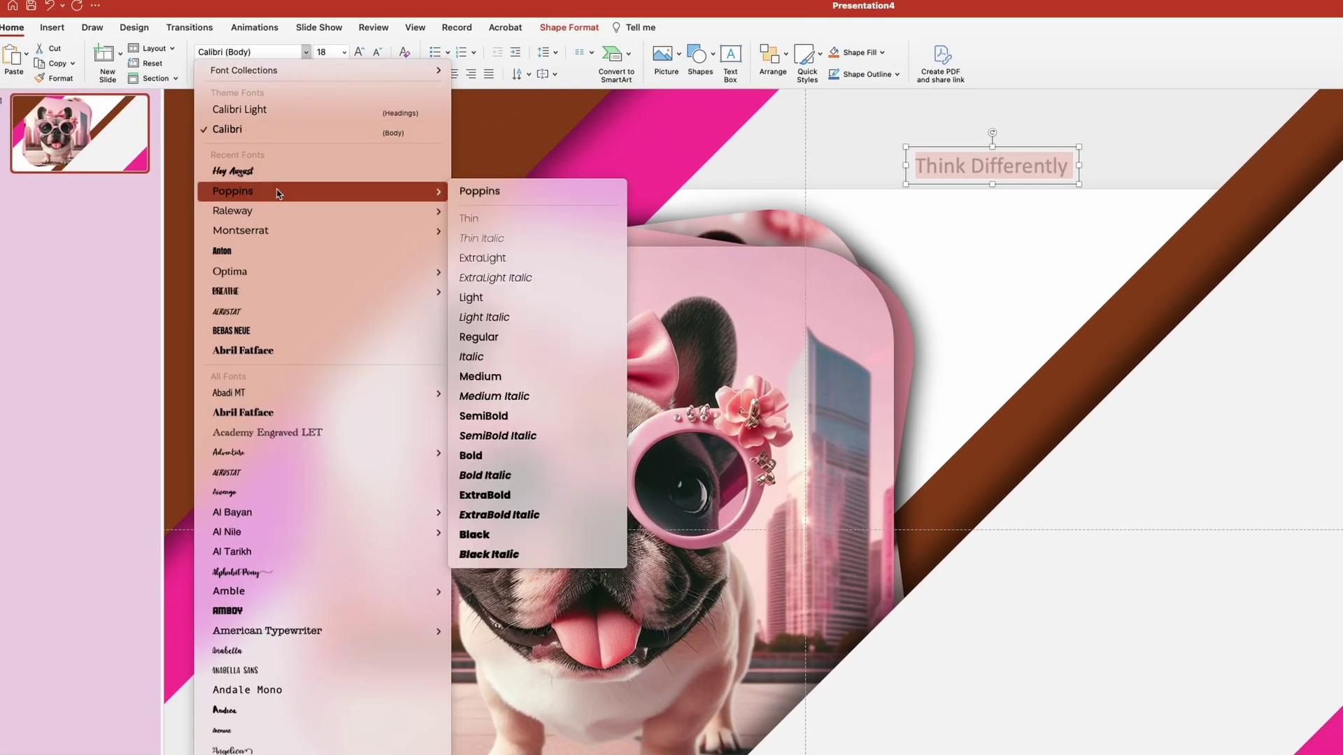
left_click(505, 535)
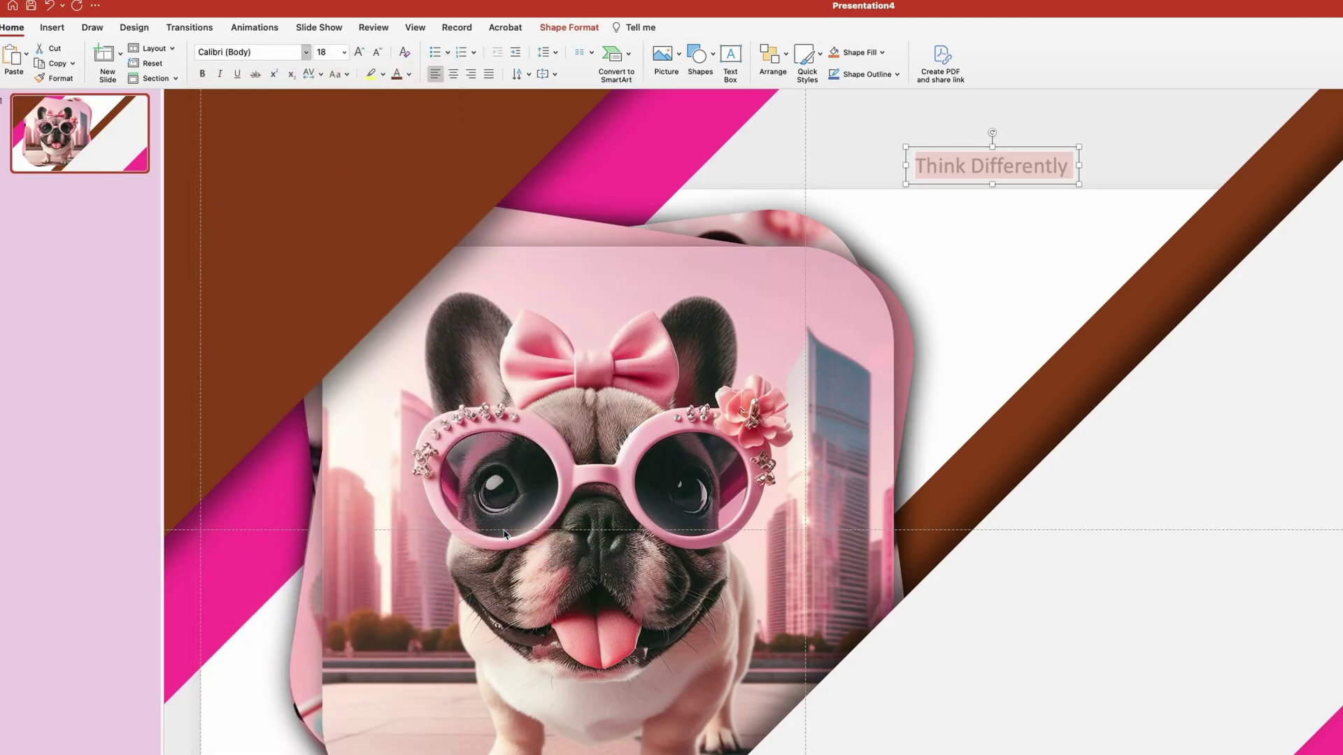
left_click(344, 53)
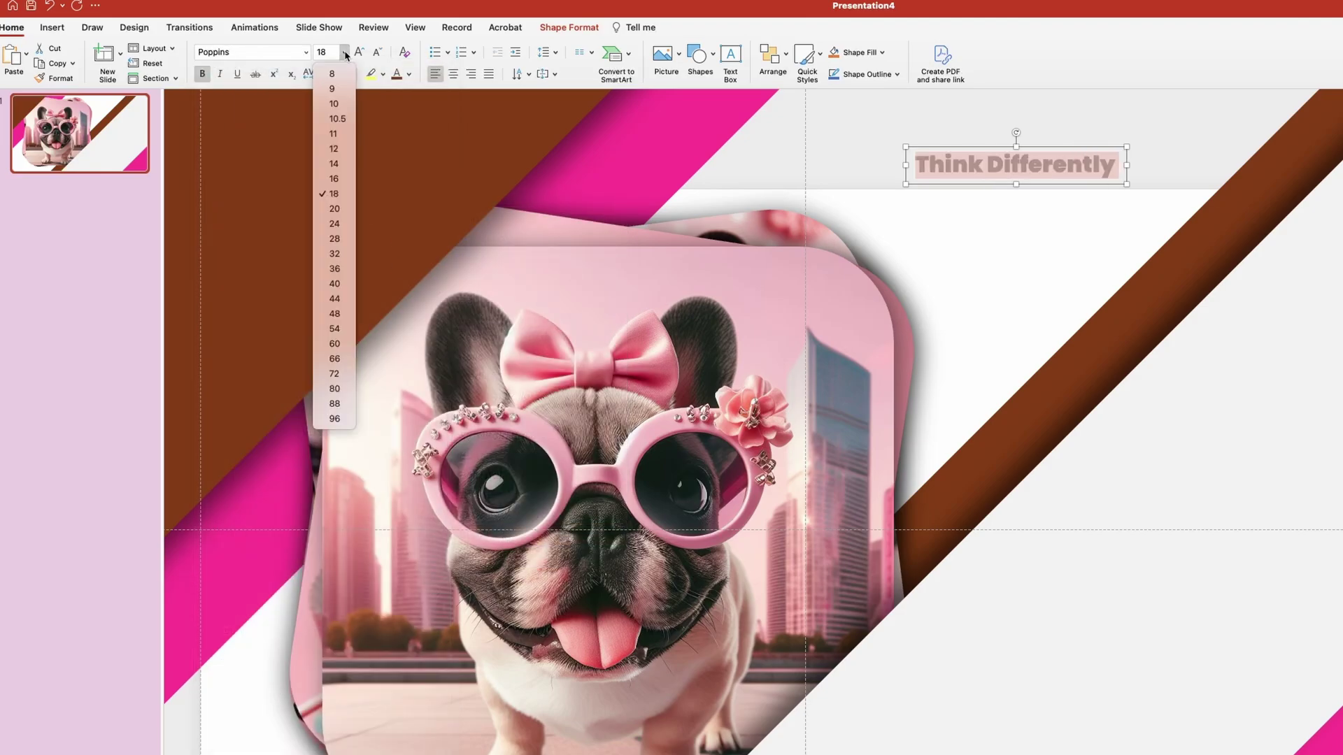
left_click(336, 269)
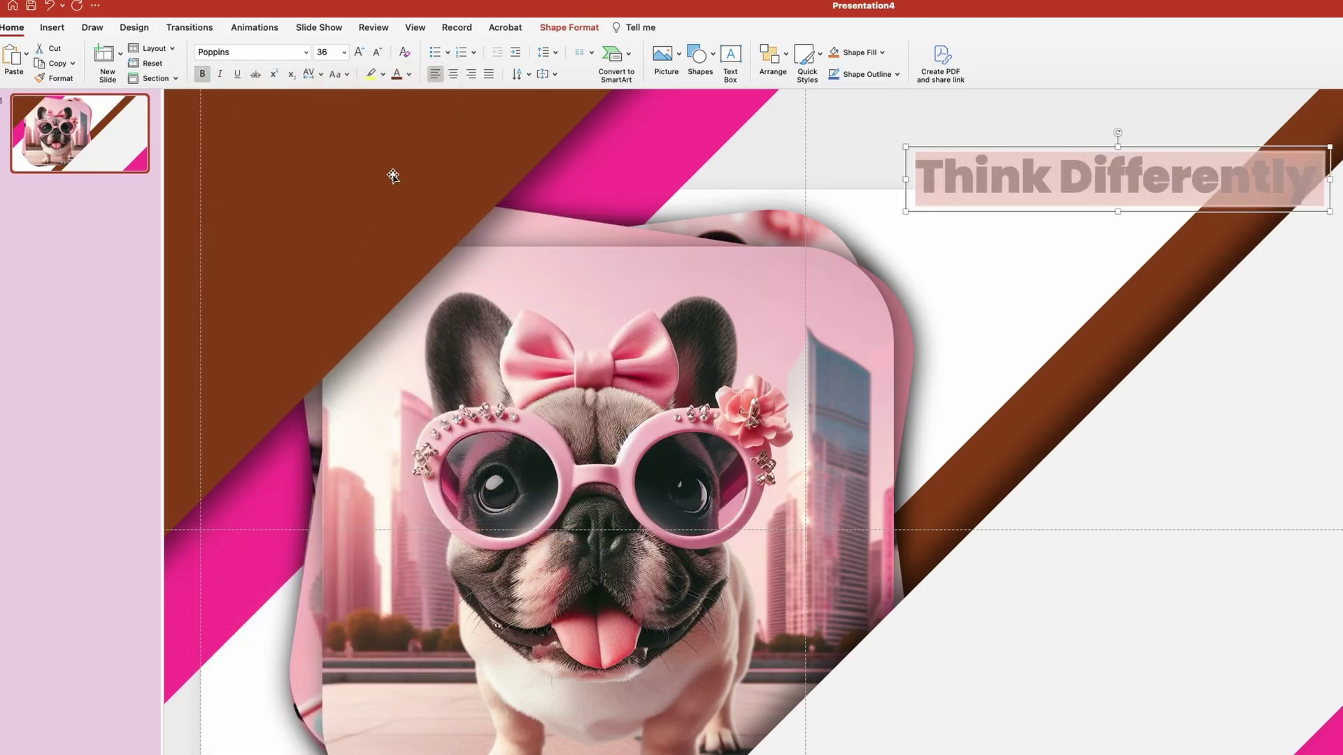
left_click(409, 74)
left_click(425, 239)
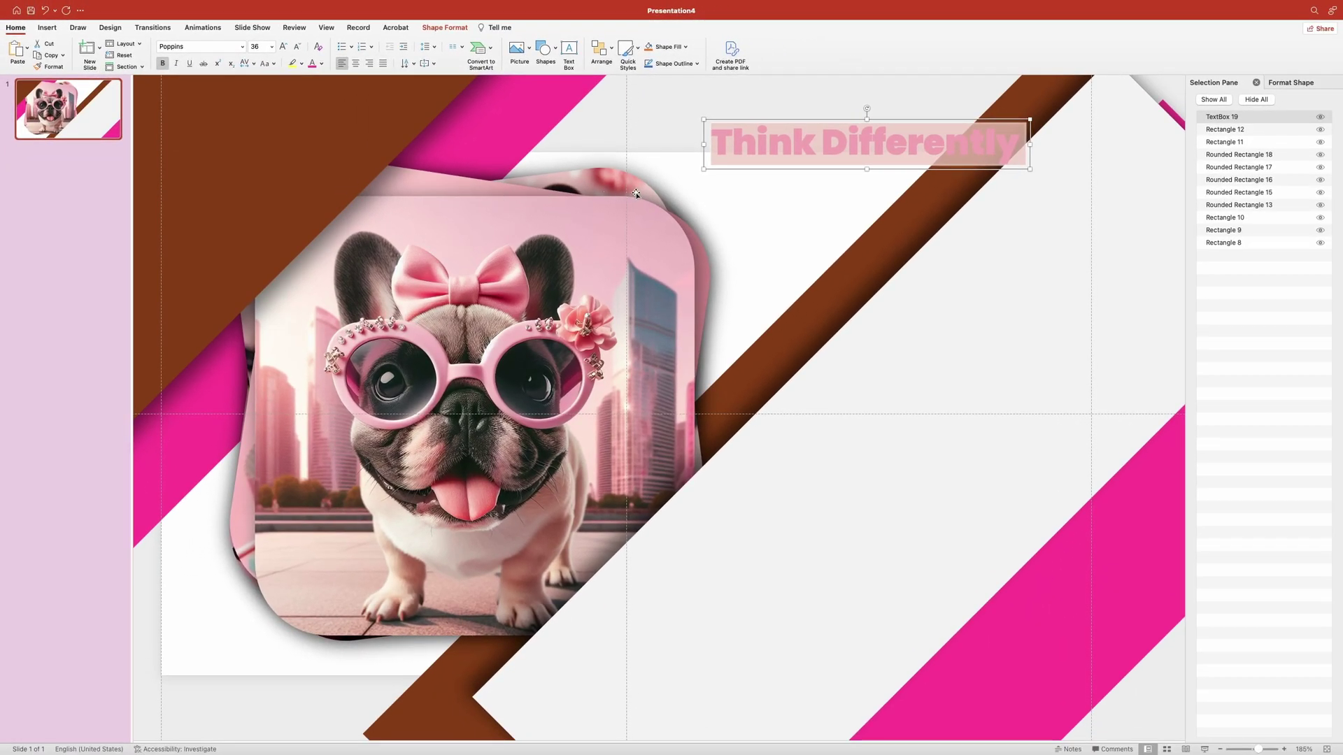
Step: Copy the headline lower on the slide and change its text to 'Create Impact'
left_click_drag(765, 119, 768, 489)
left_click_drag(1030, 511, 803, 507)
type("Create Impact")
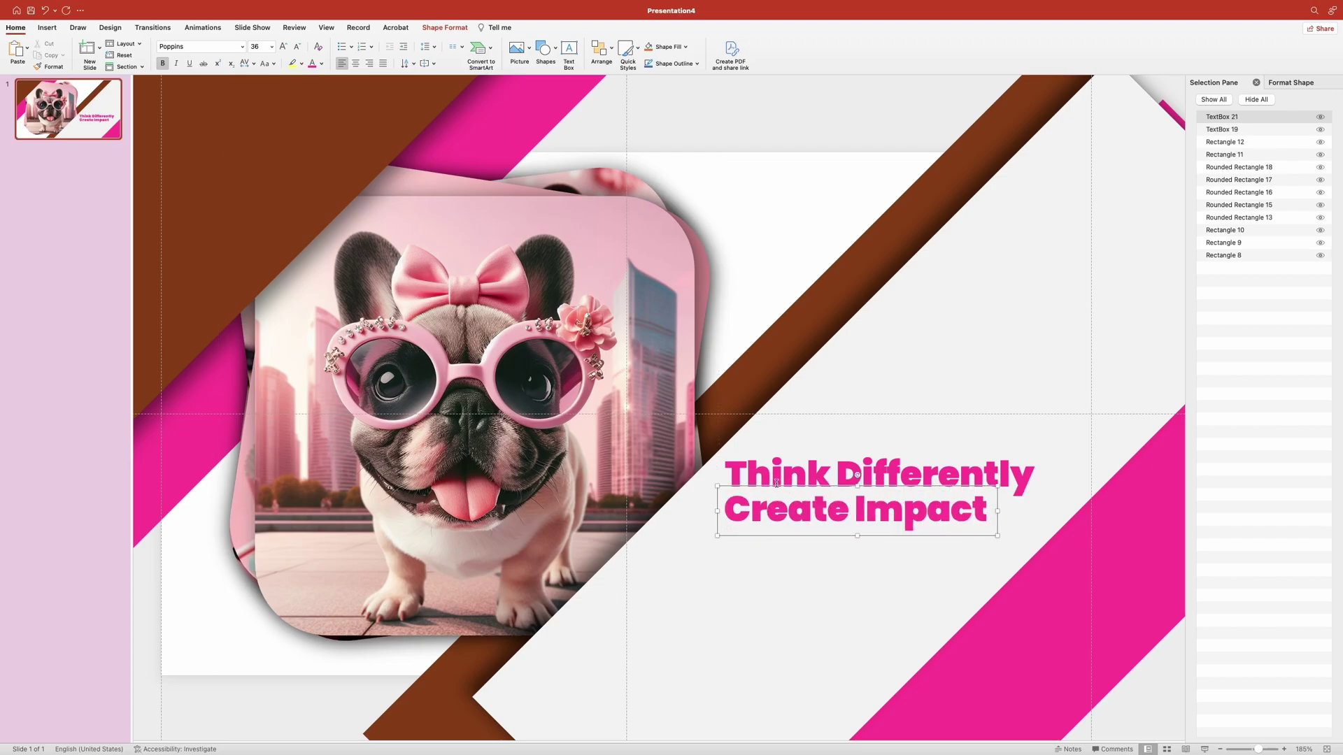
Step: Copy the Create Impact box beneath itself and retype it as 'Dare To Innovate'
left_click_drag(776, 486, 775, 518)
left_click_drag(986, 545, 721, 550)
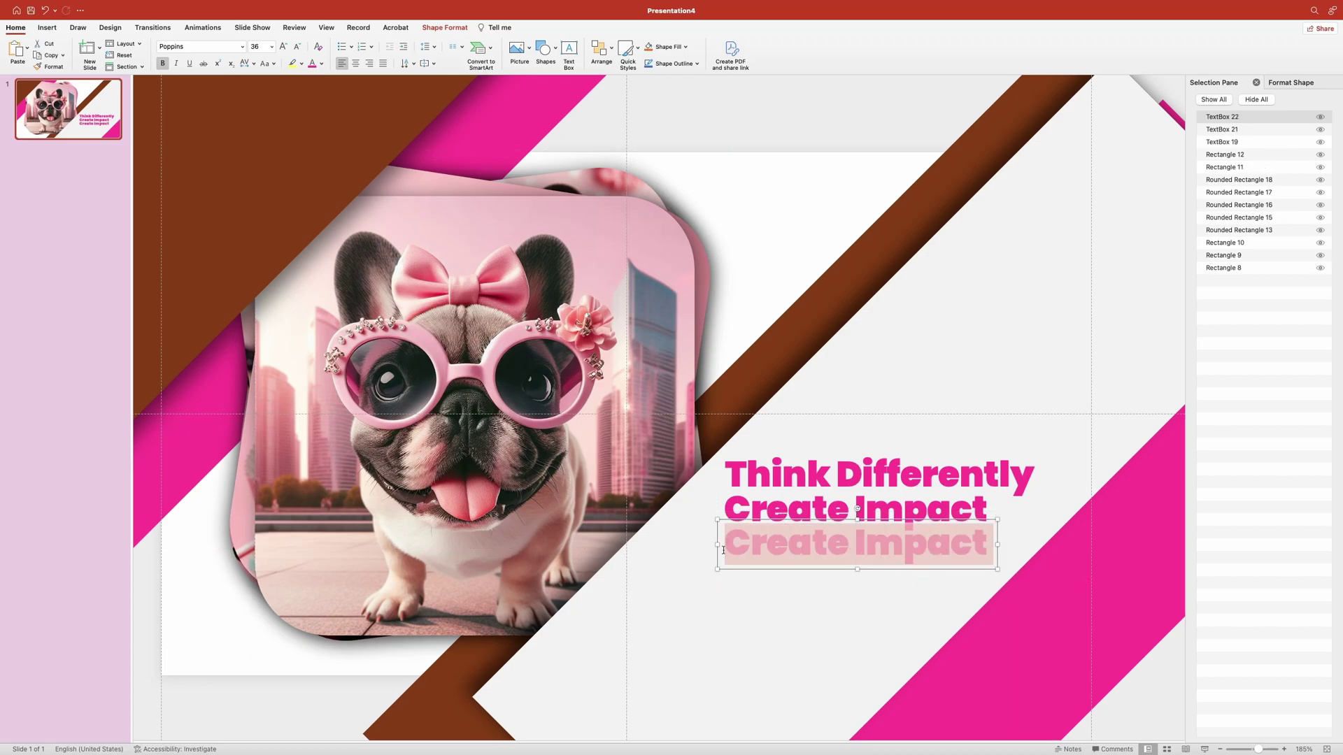
type("Dare To Innovate")
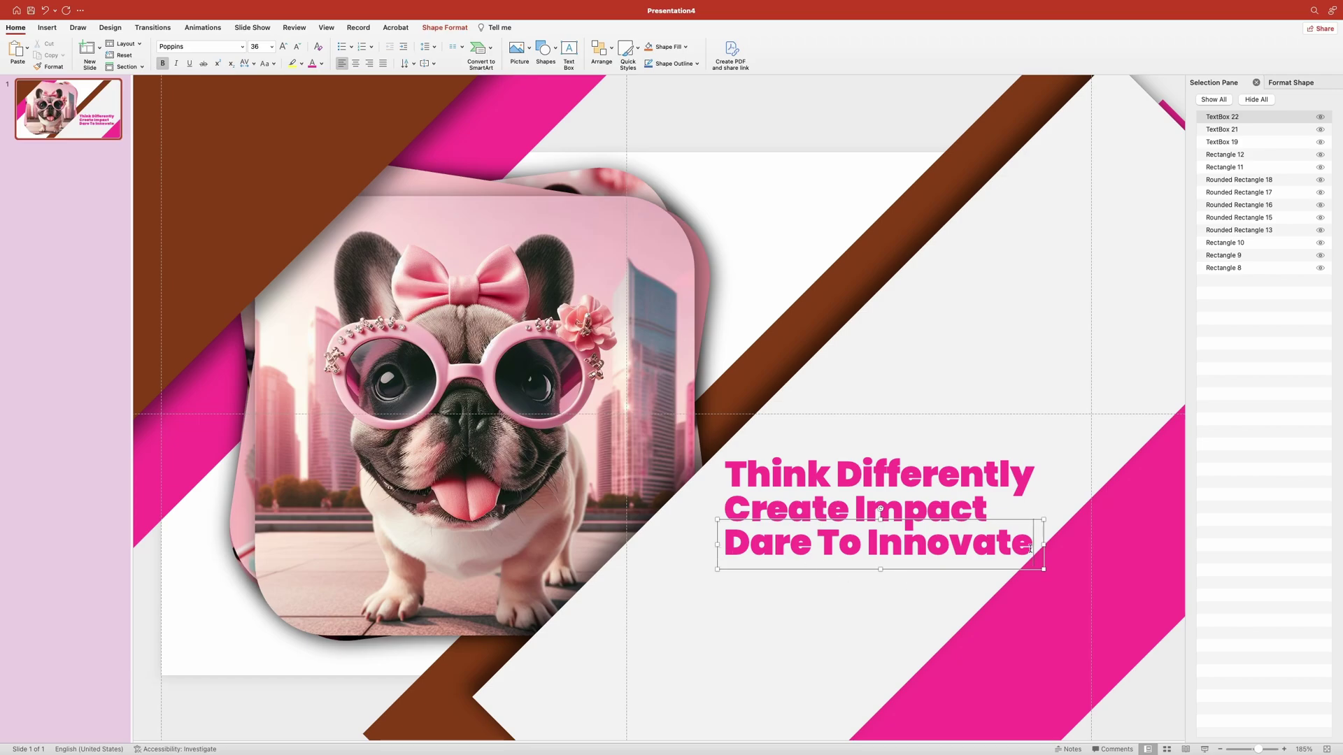
left_click_drag(1029, 548, 767, 548)
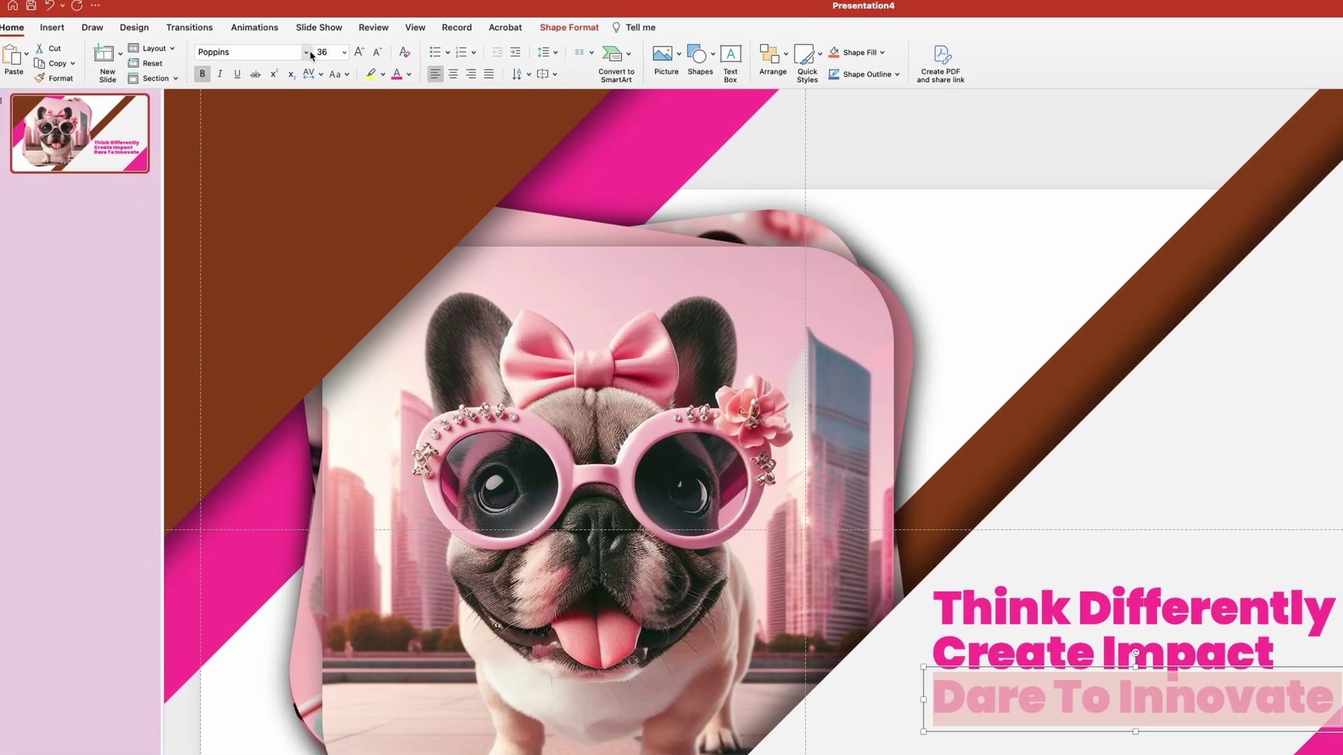
Step: Set 'Dare To Innovate' in Hey August, 54 pt, brown, and nudge it up under Create Impact
left_click(242, 47)
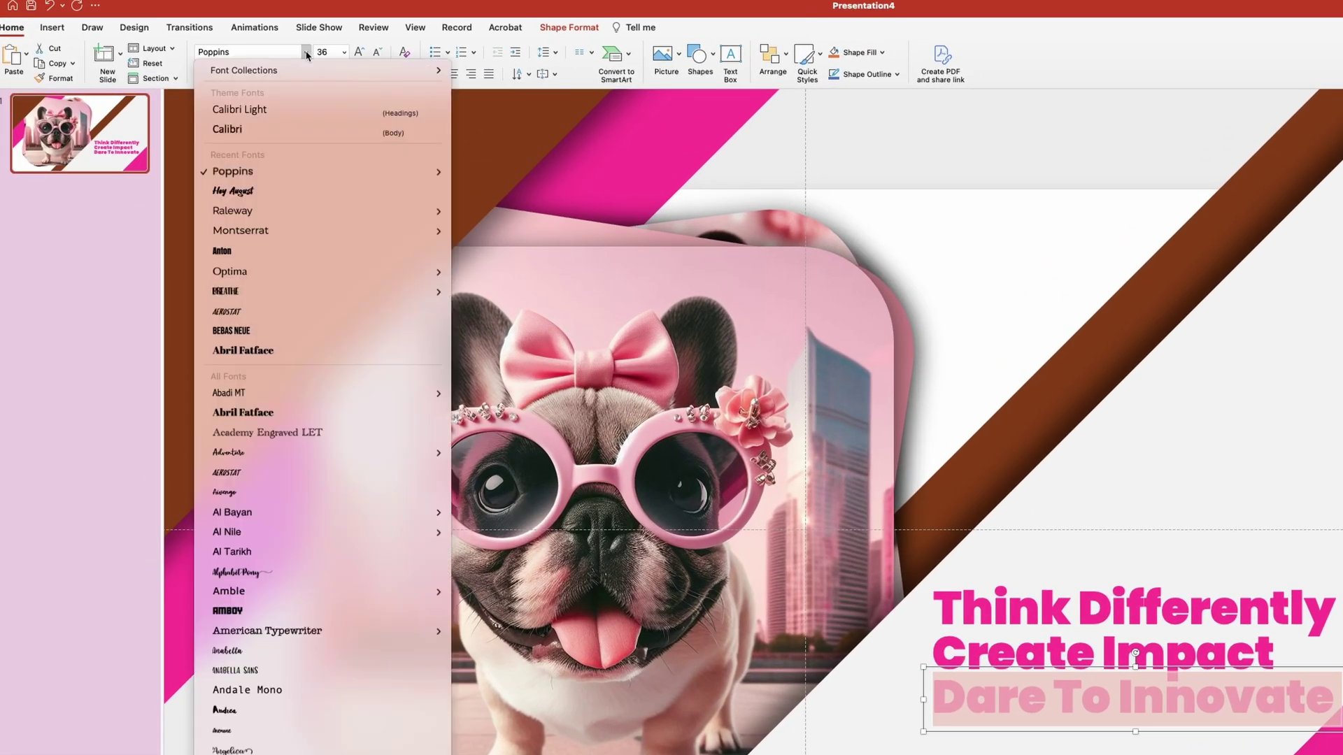
left_click(236, 191)
left_click(344, 51)
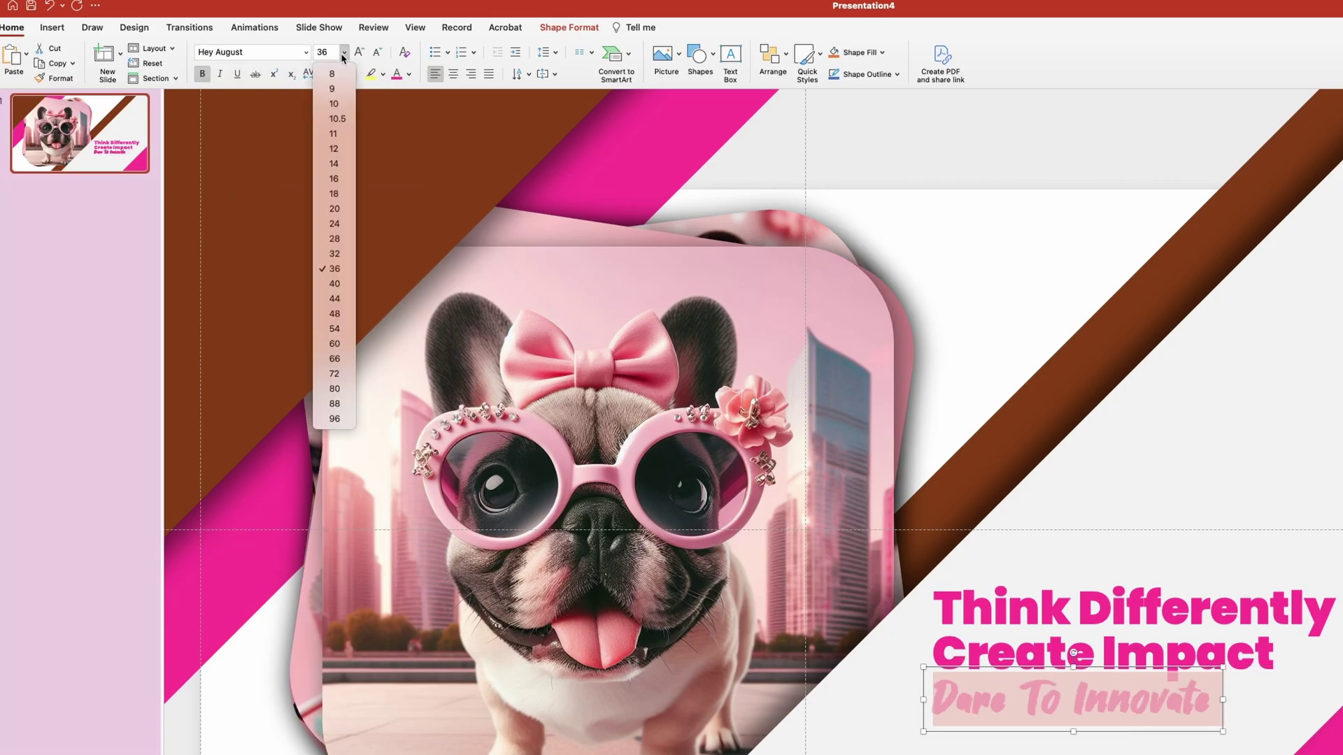
left_click(335, 328)
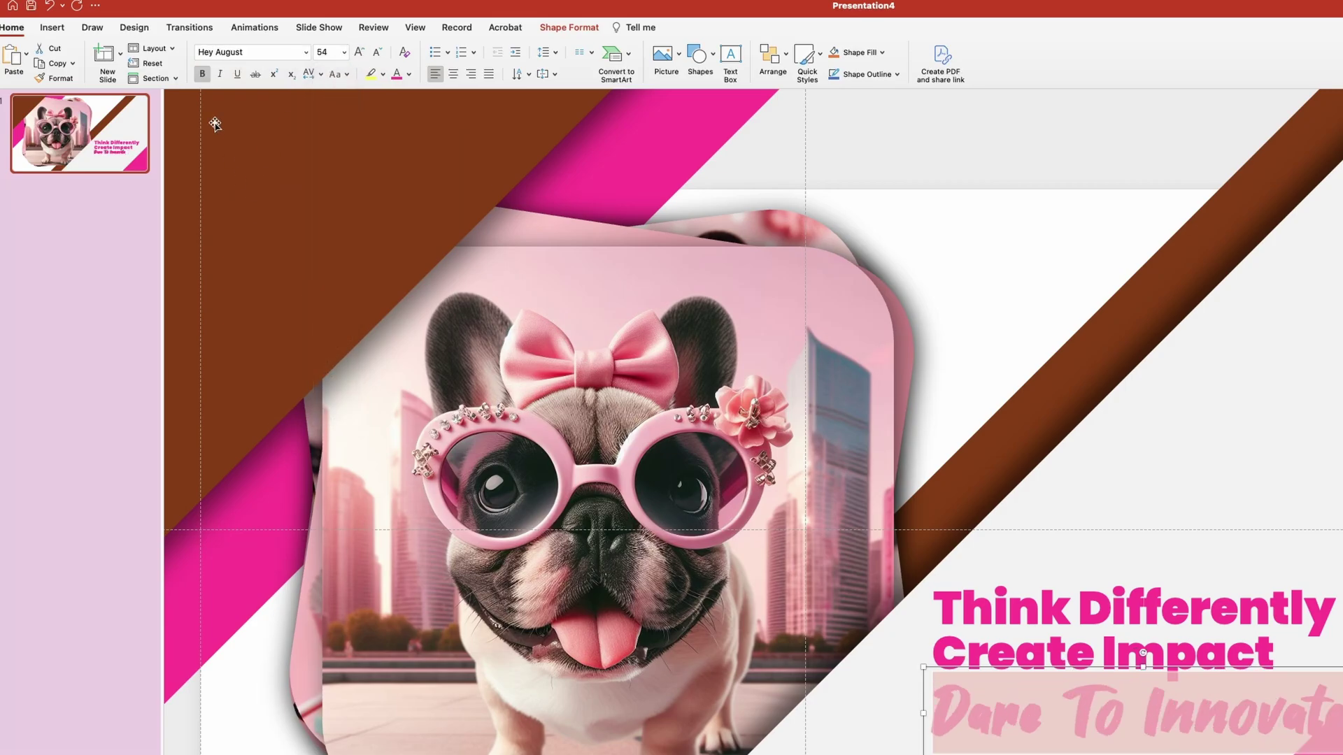
left_click(408, 75)
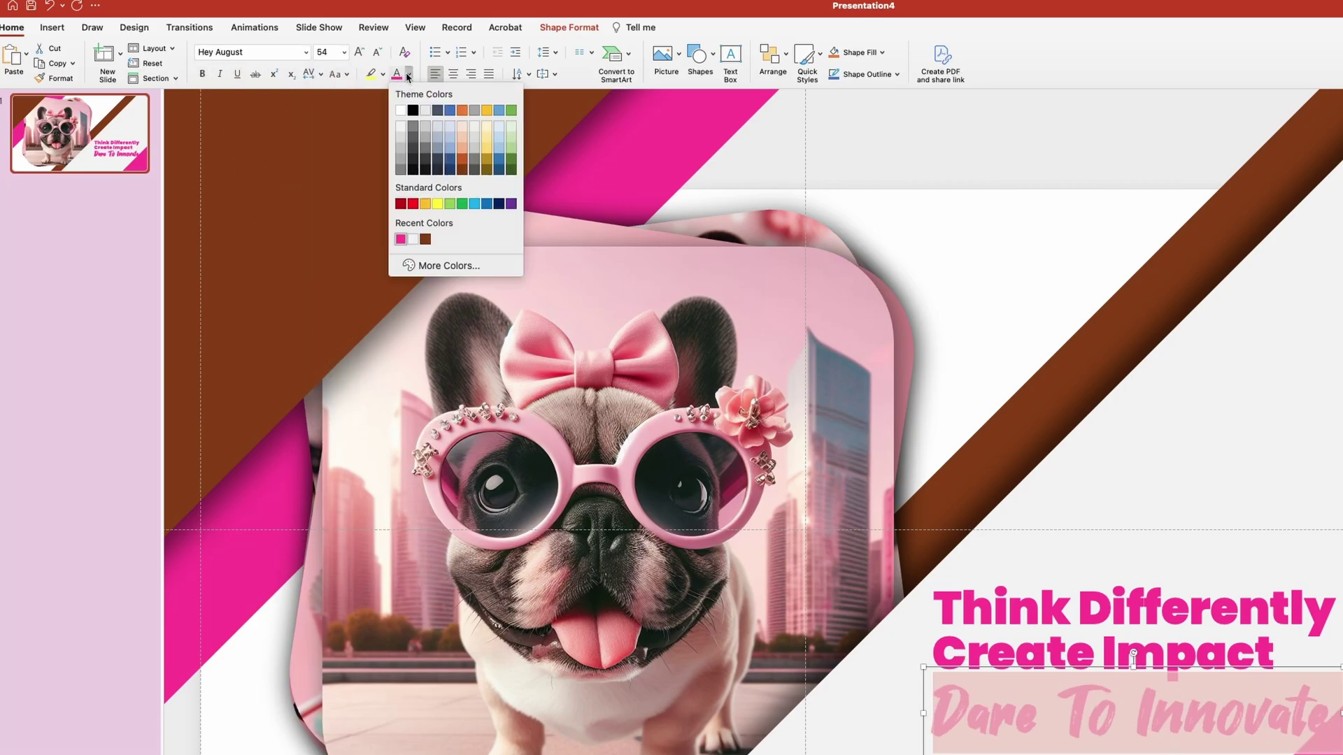
left_click(425, 239)
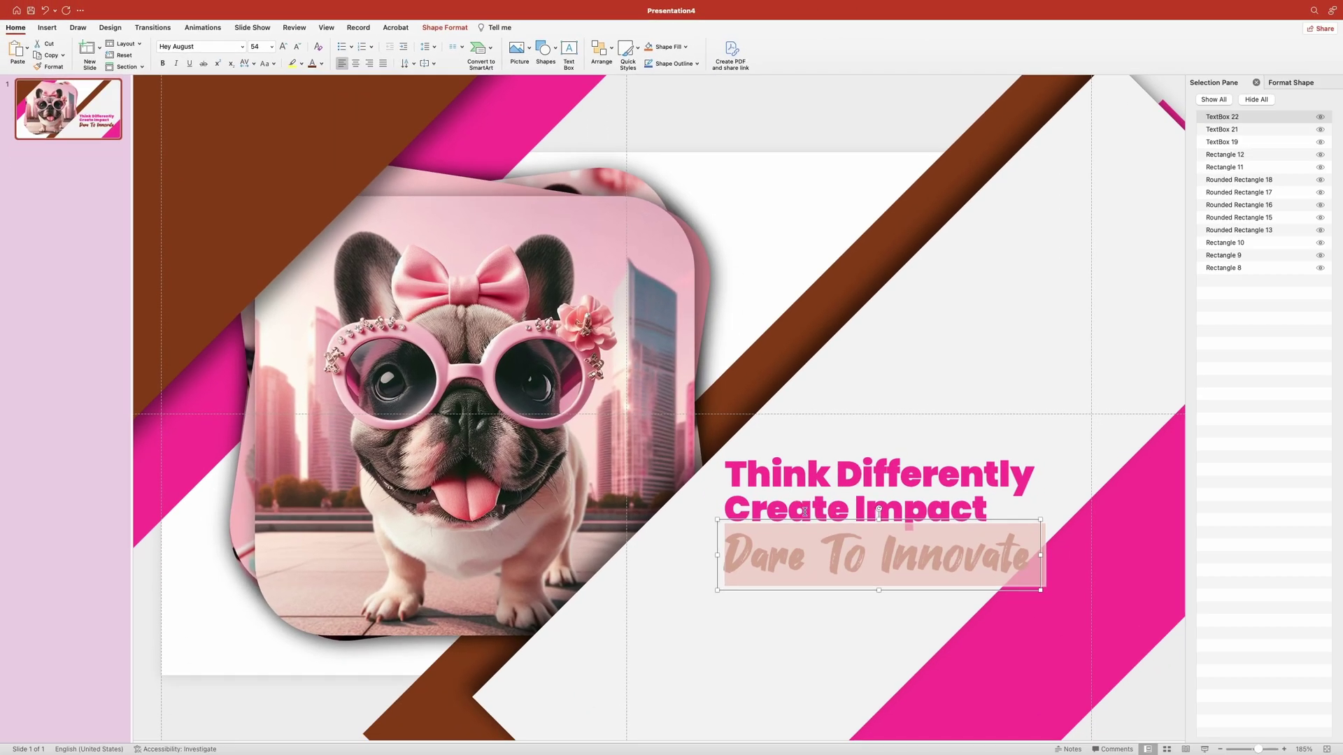
mouse_move(784, 521)
left_mouse_down()
mouse_move(728, 481)
mouse_move(772, 509)
left_mouse_up()
left_click(804, 489)
Step: Left-align the Think Differently, Create Impact and Dare To Innovate boxes and shift them slightly left
left_click(784, 498, "shift")
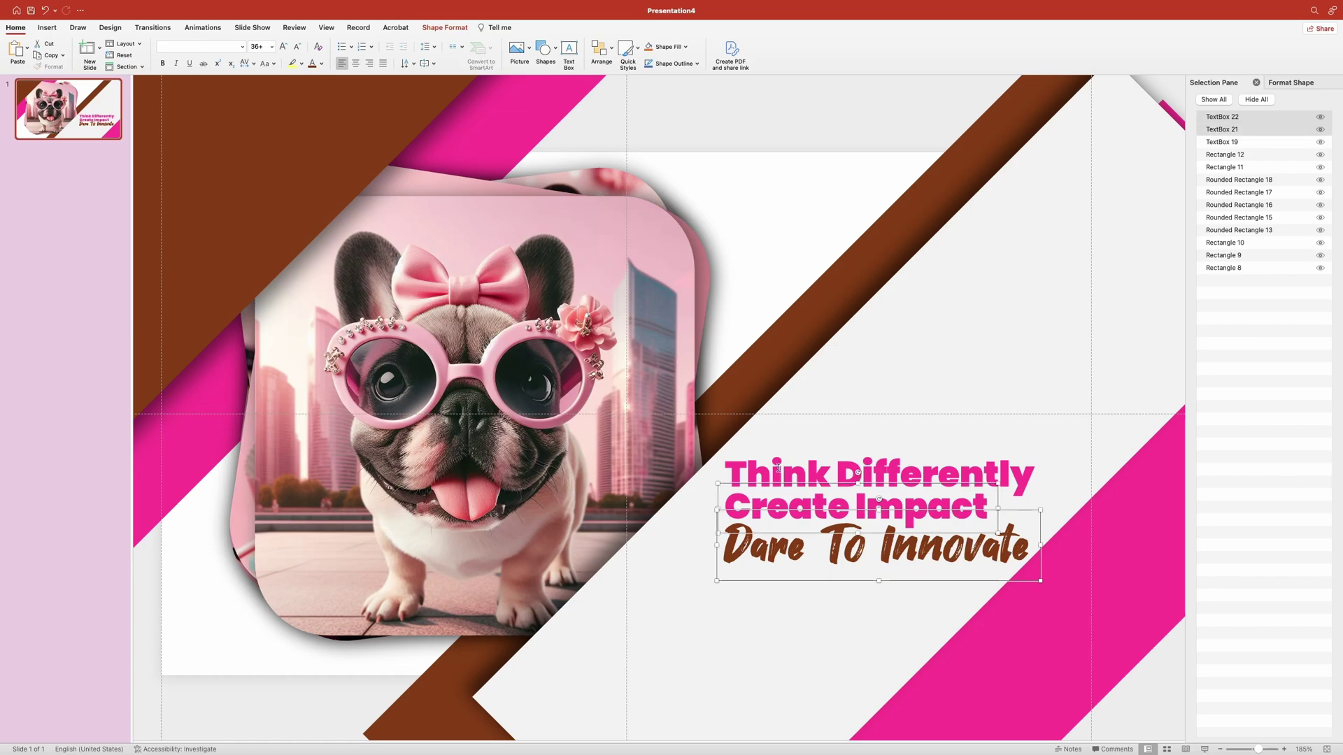
left_click(778, 467, "shift")
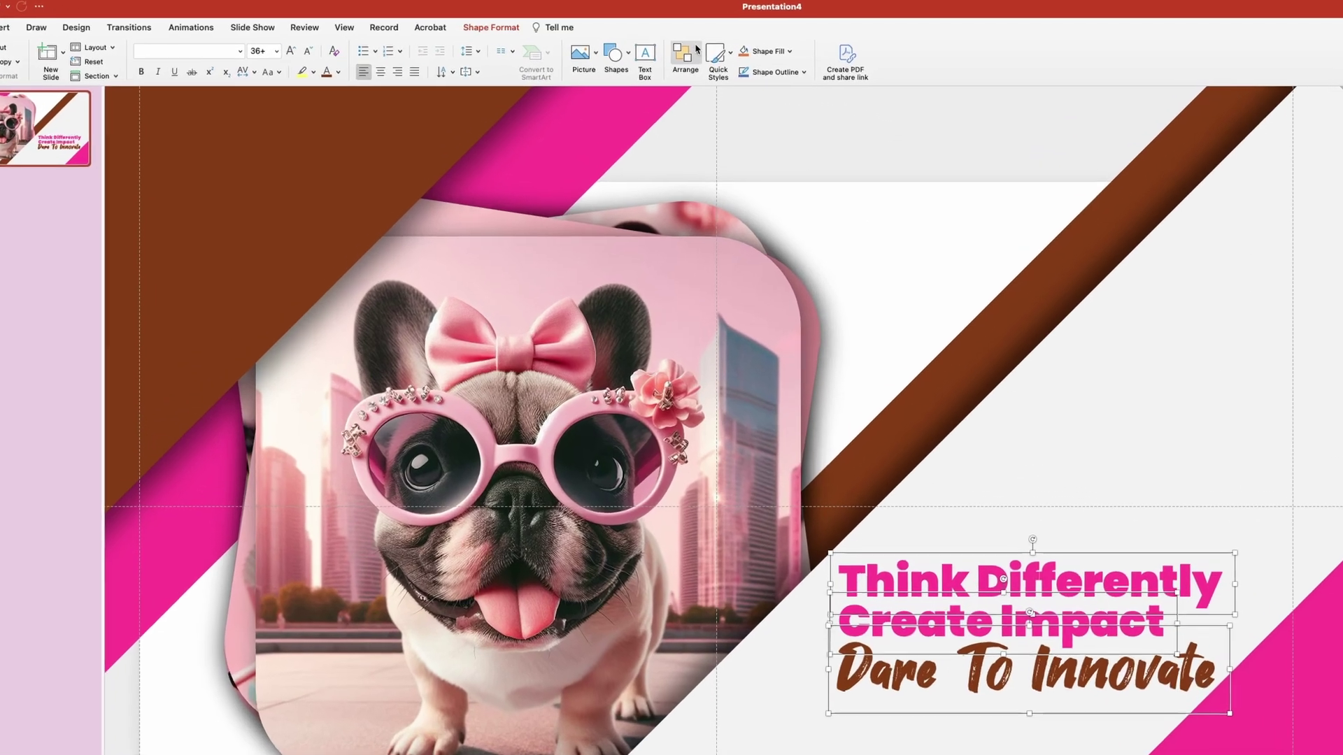
left_click(611, 49)
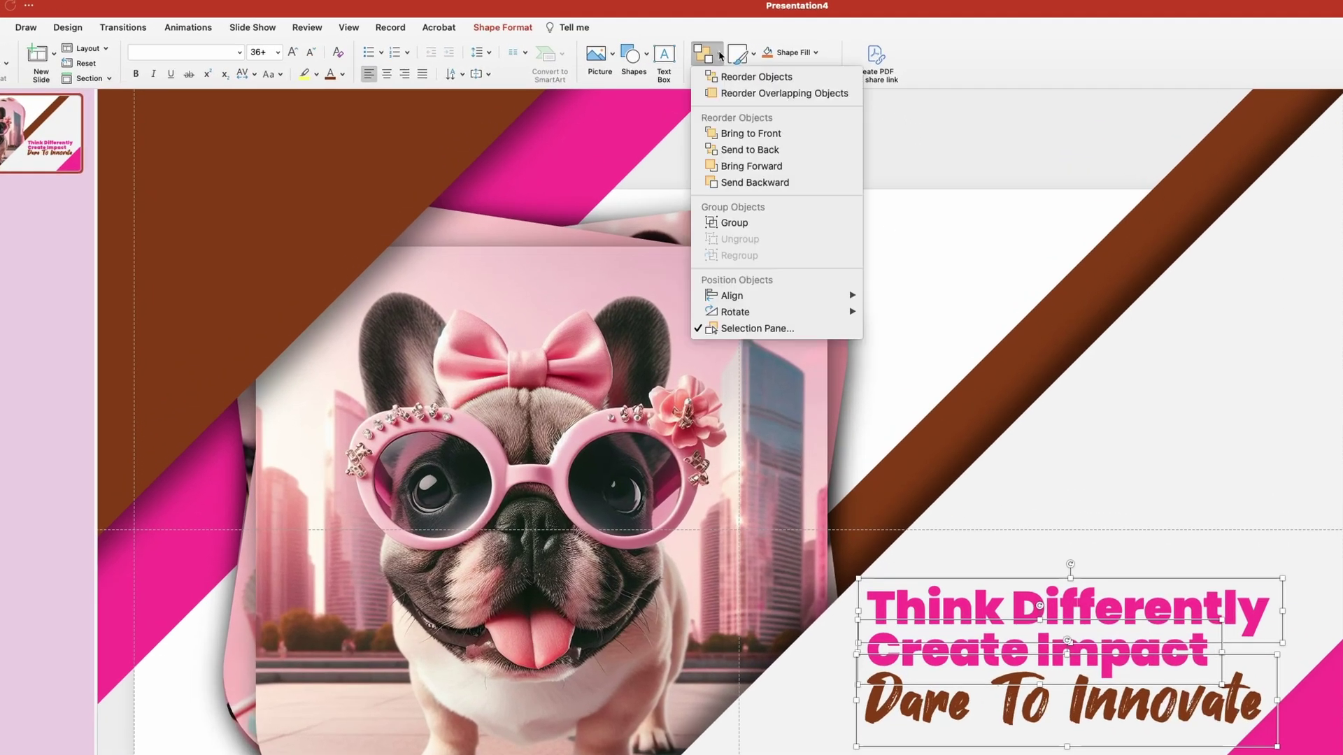
mouse_move(749, 297)
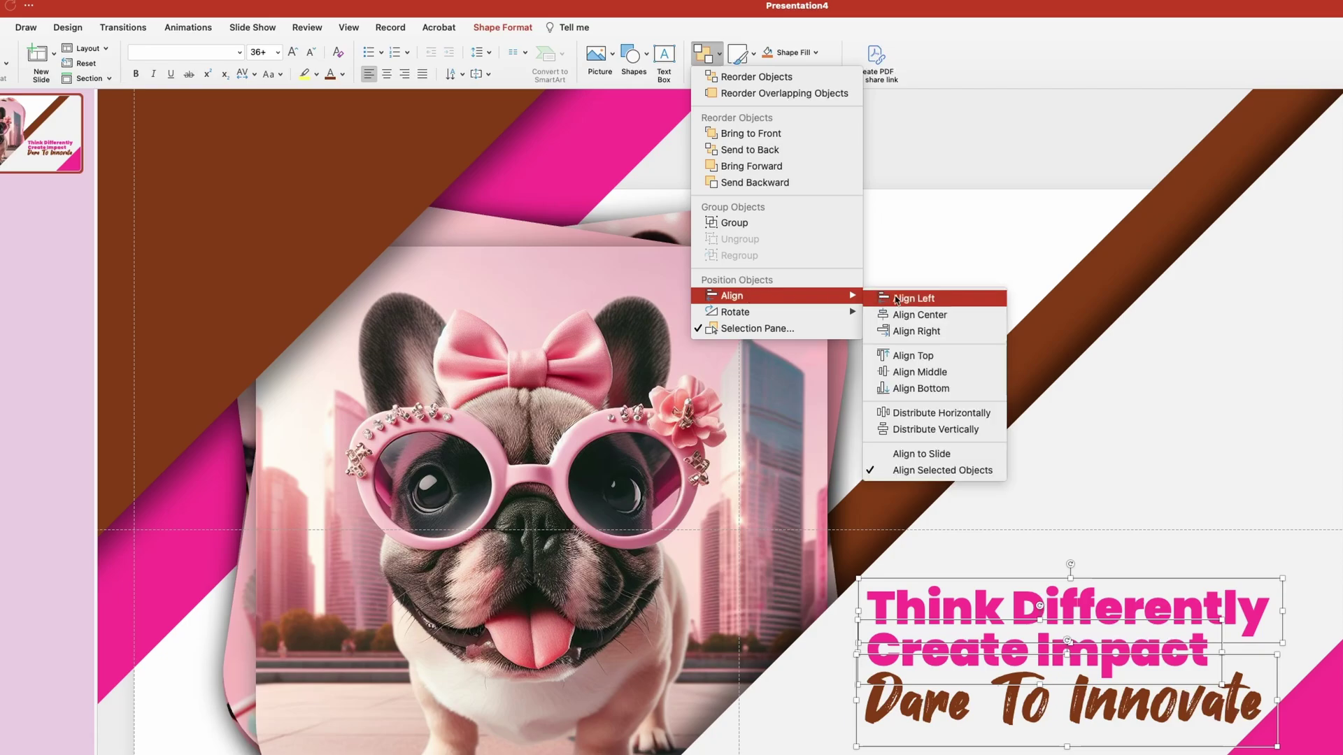
left_click(918, 300)
left_click_drag(980, 612, 974, 598)
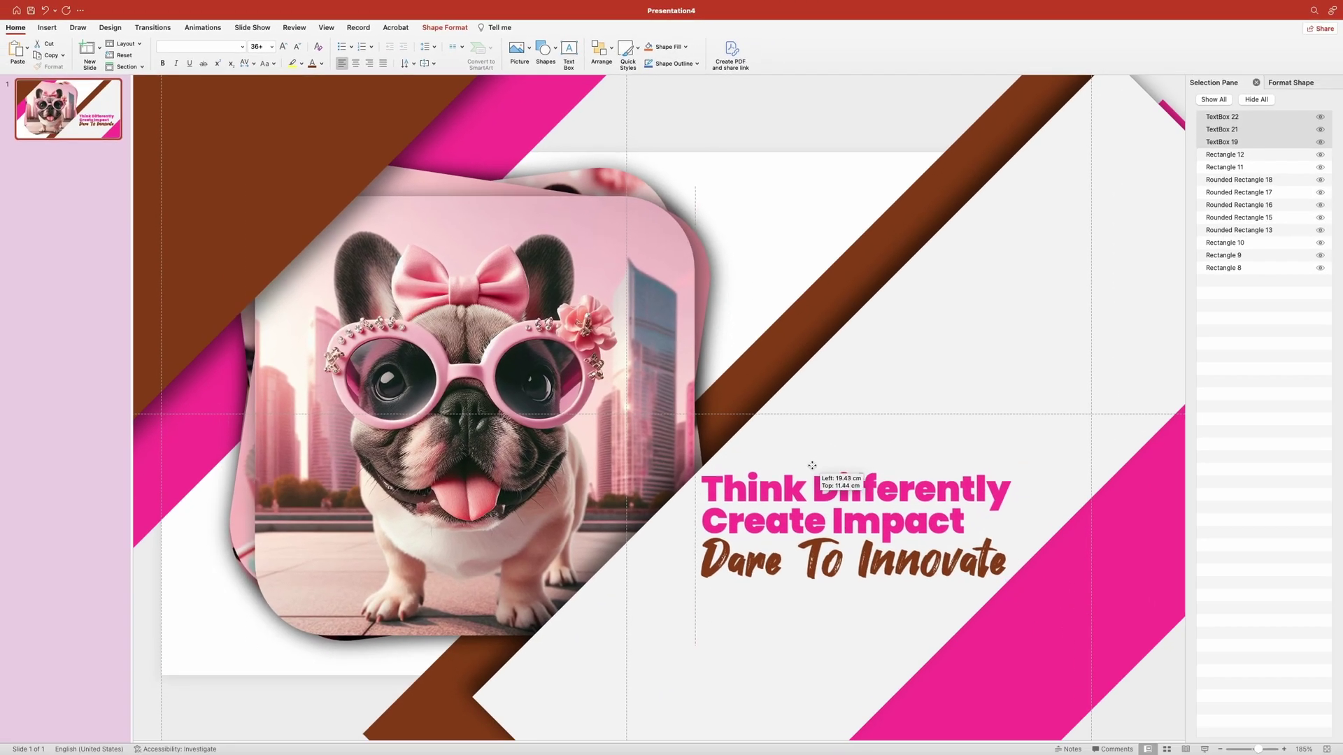
left_click_drag(807, 467, 803, 474)
Step: Resize the brown diagonal stripe (Rectangle 12) slightly and nudge it a little to the right
left_click(785, 371)
left_click_drag(785, 371, 784, 370)
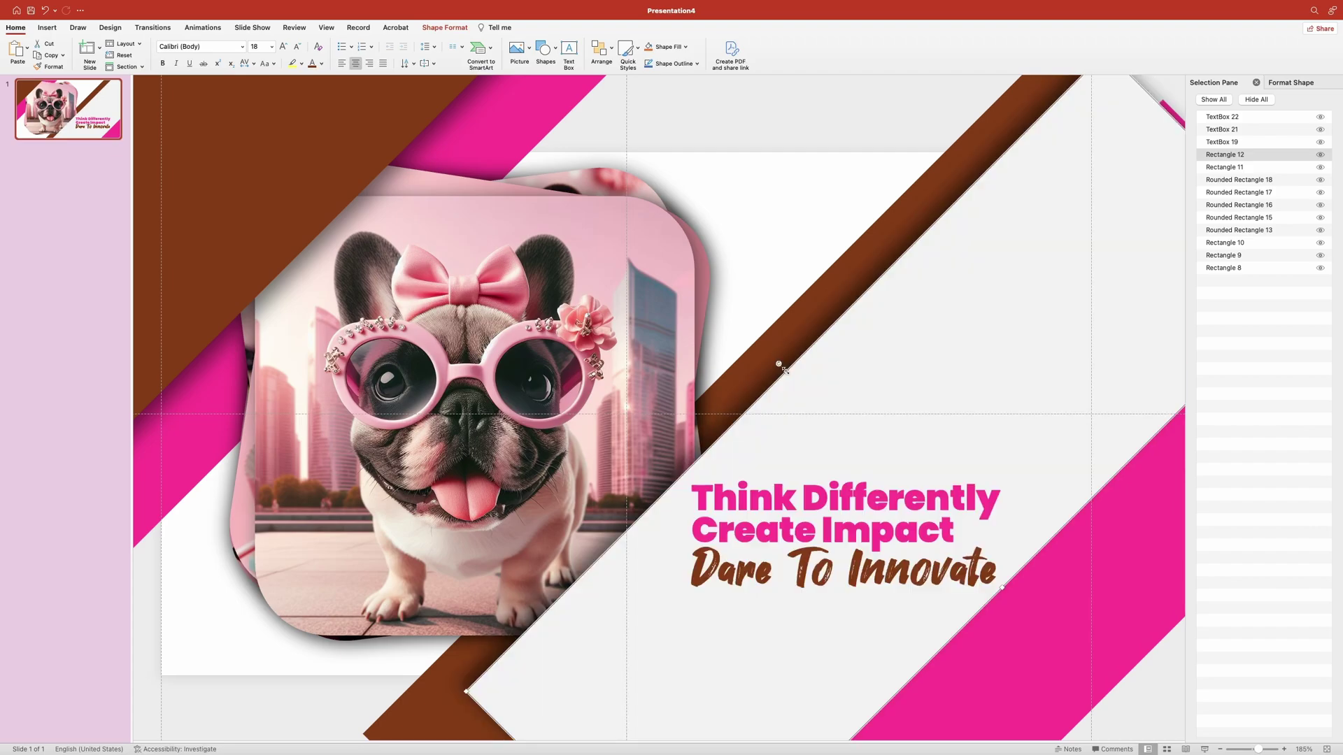
left_click(784, 445)
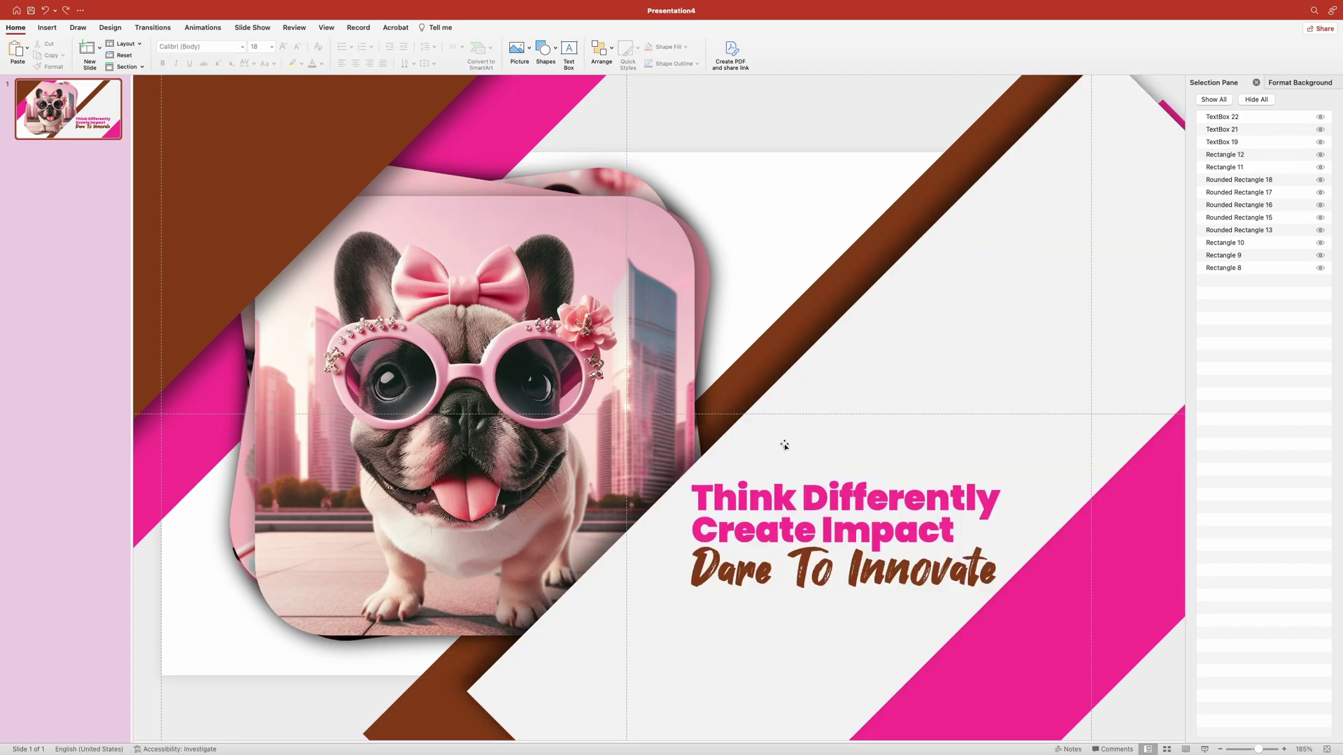
left_click_drag(785, 445, 789, 446)
left_click(1122, 334)
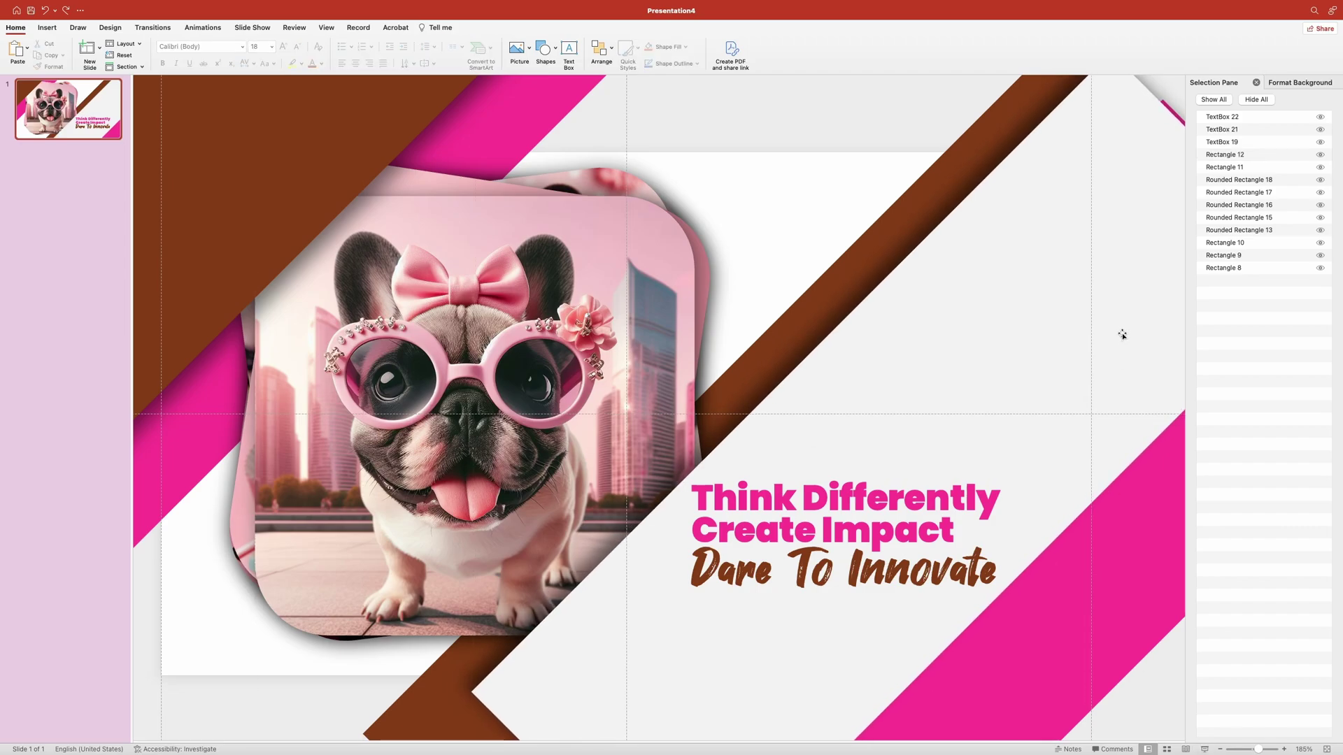
Step: Shift the stacked dog photo cards (Rounded Rectangles 18–13) slightly to the left
left_click(1221, 181)
left_click(1220, 230, "shift")
left_click_drag(650, 312, 627, 318)
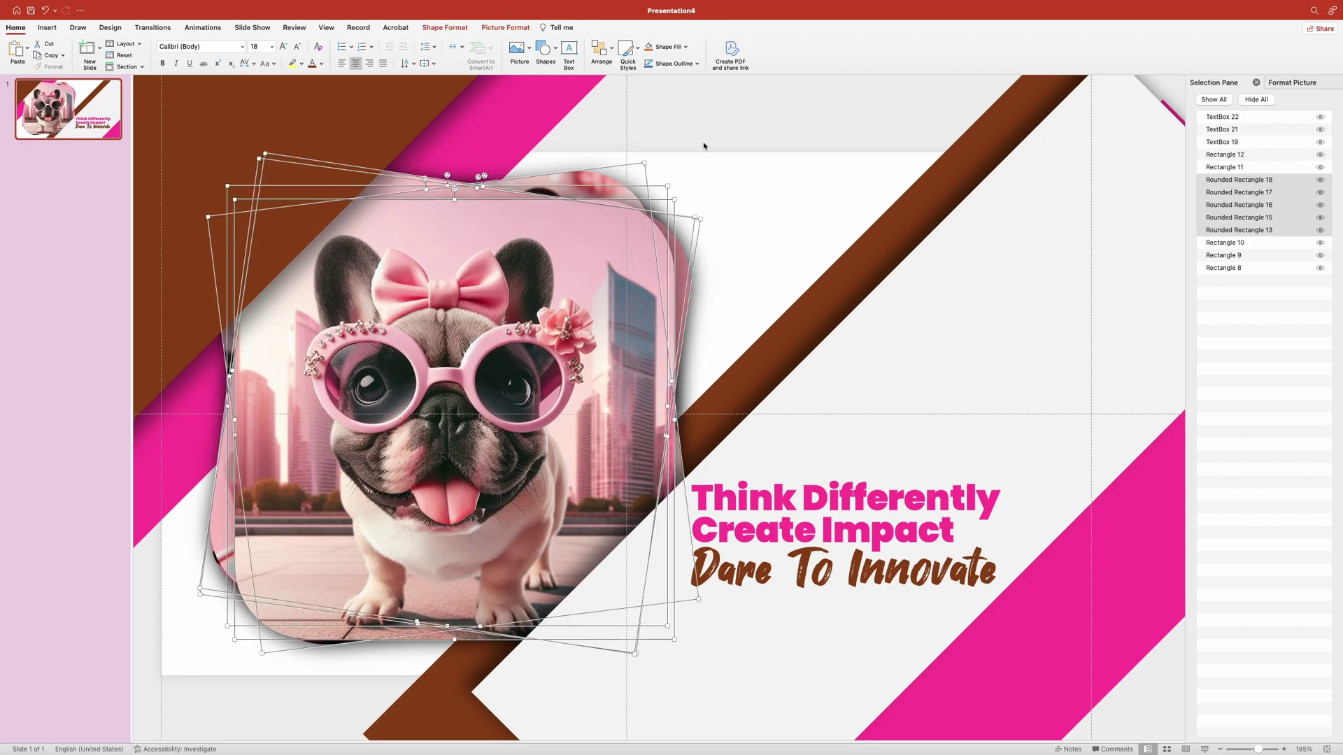
left_click(809, 103)
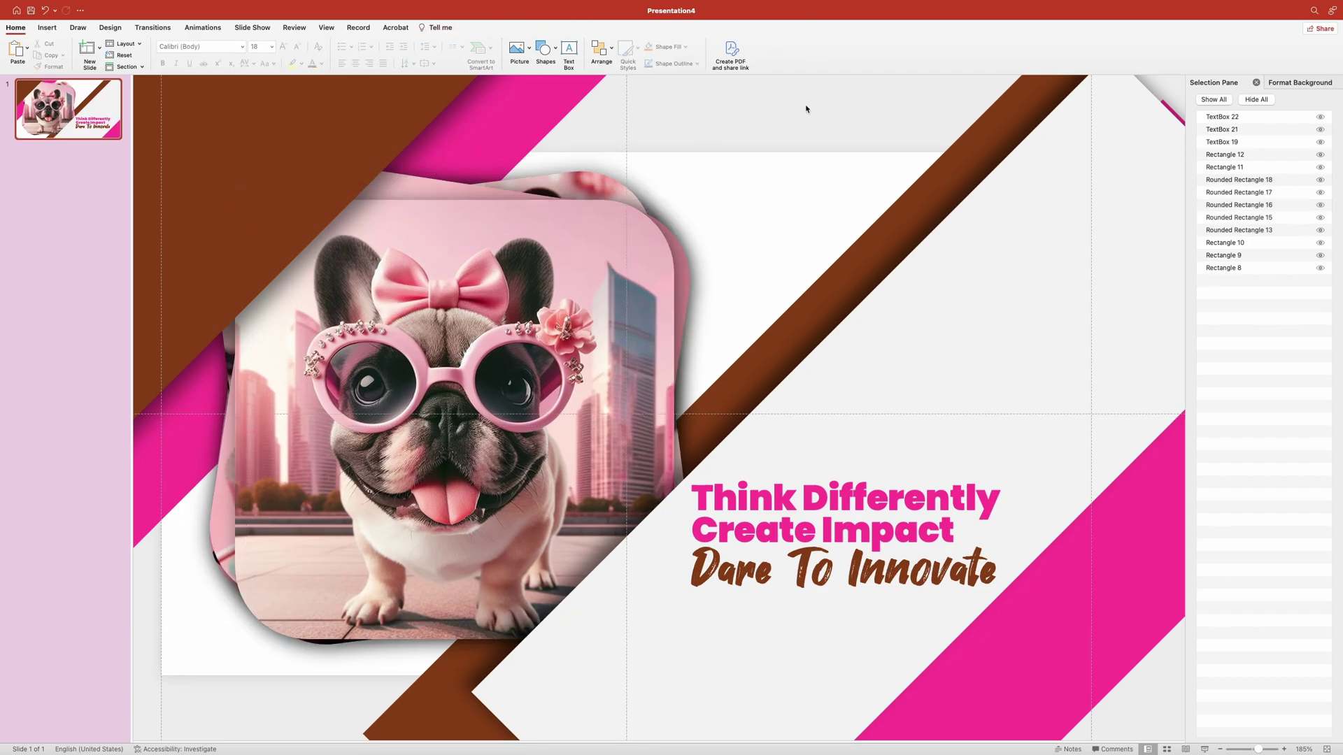
scroll(804, 112, "up", 1)
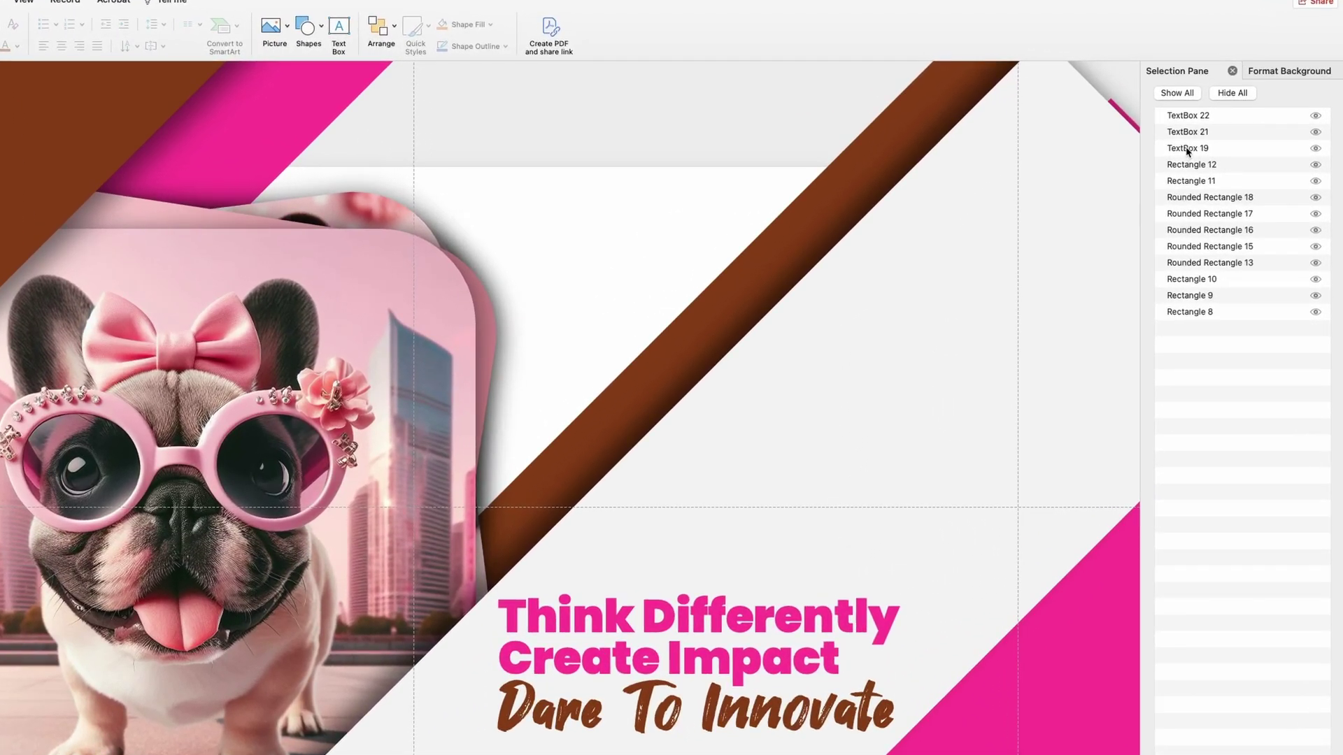
Step: Rename the Think Differently, Create Impact and Dare To Innovate boxes to !!textbox1, !!textbox2 and !!textbox3
left_click(1187, 149)
left_click(1187, 149)
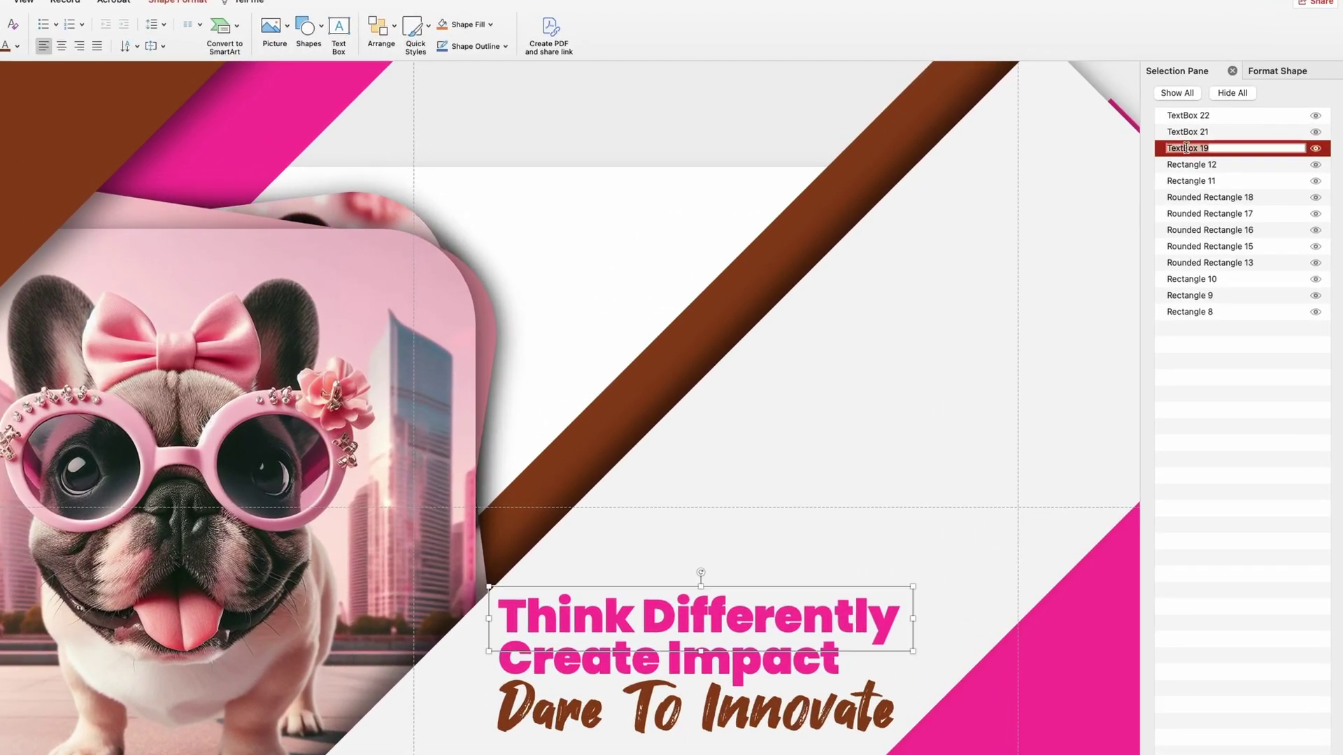
key("BackSpace")
key("Return")
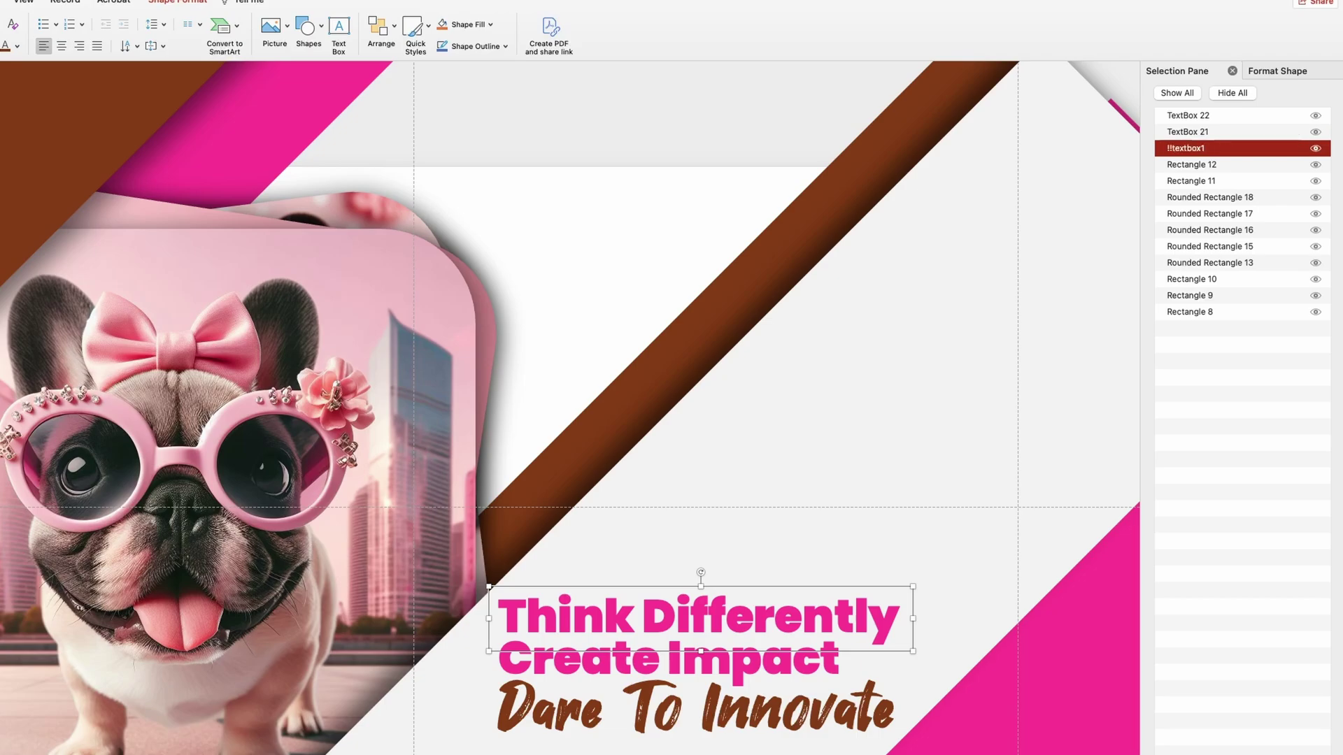
left_click(1190, 132)
left_click(1195, 132)
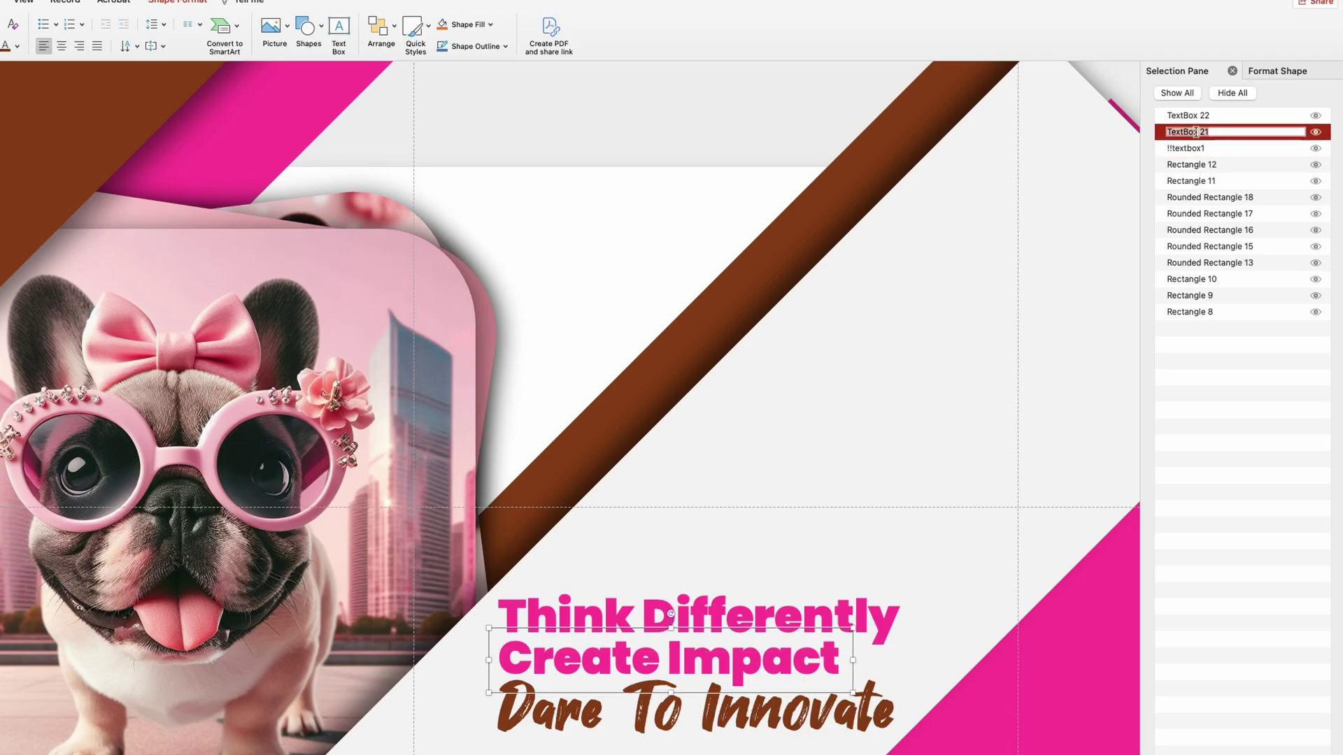
type("!!textb")
key("Return")
left_click(1188, 116)
left_click(1189, 115)
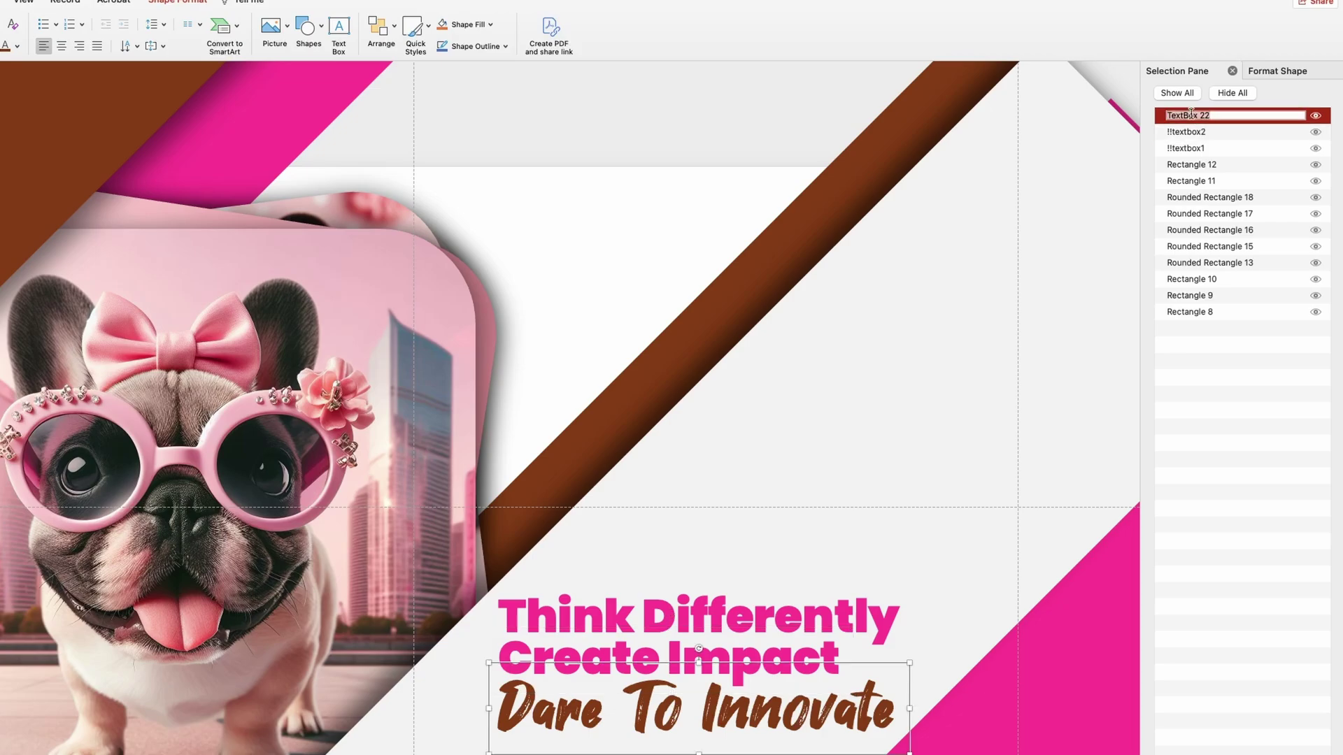
type("!!textbox3")
left_click(636, 119)
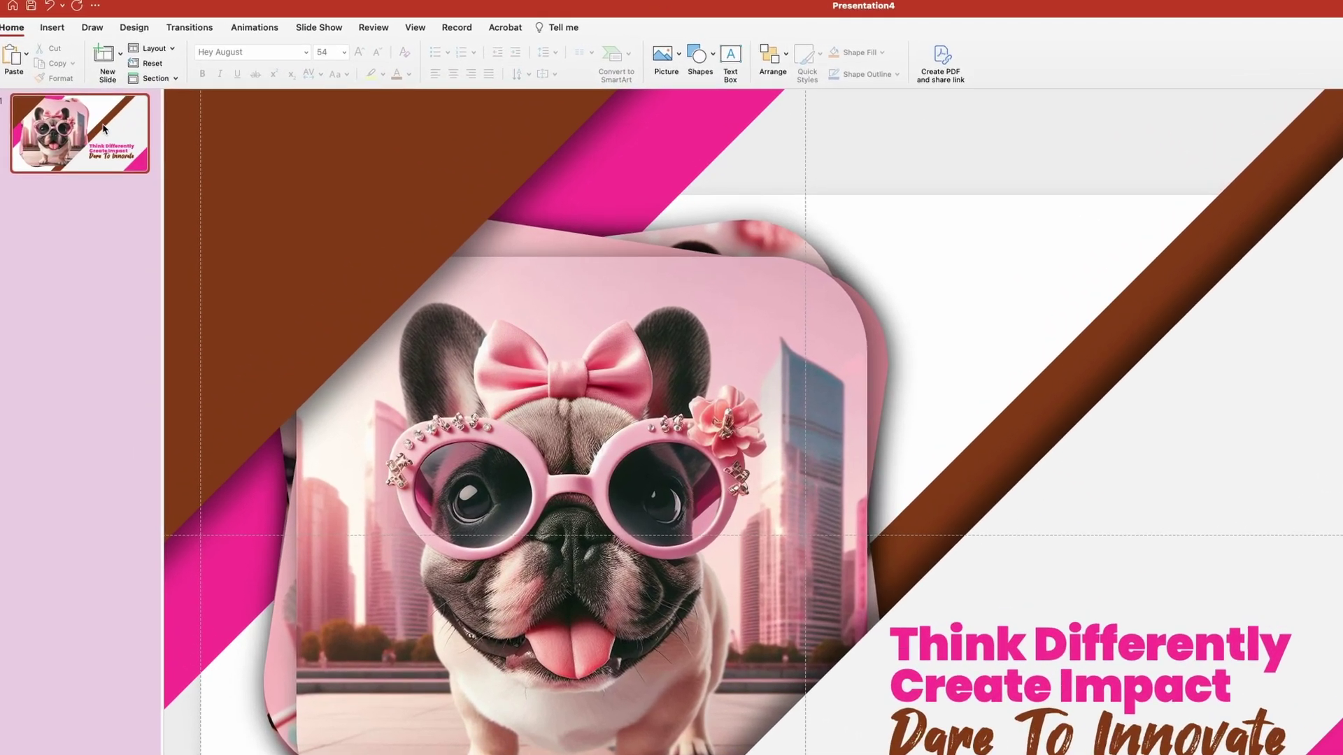
Step: Duplicate slide 1, then on slide 2 move the bulldog card below the slide, tilted about 17°
right_click(102, 128)
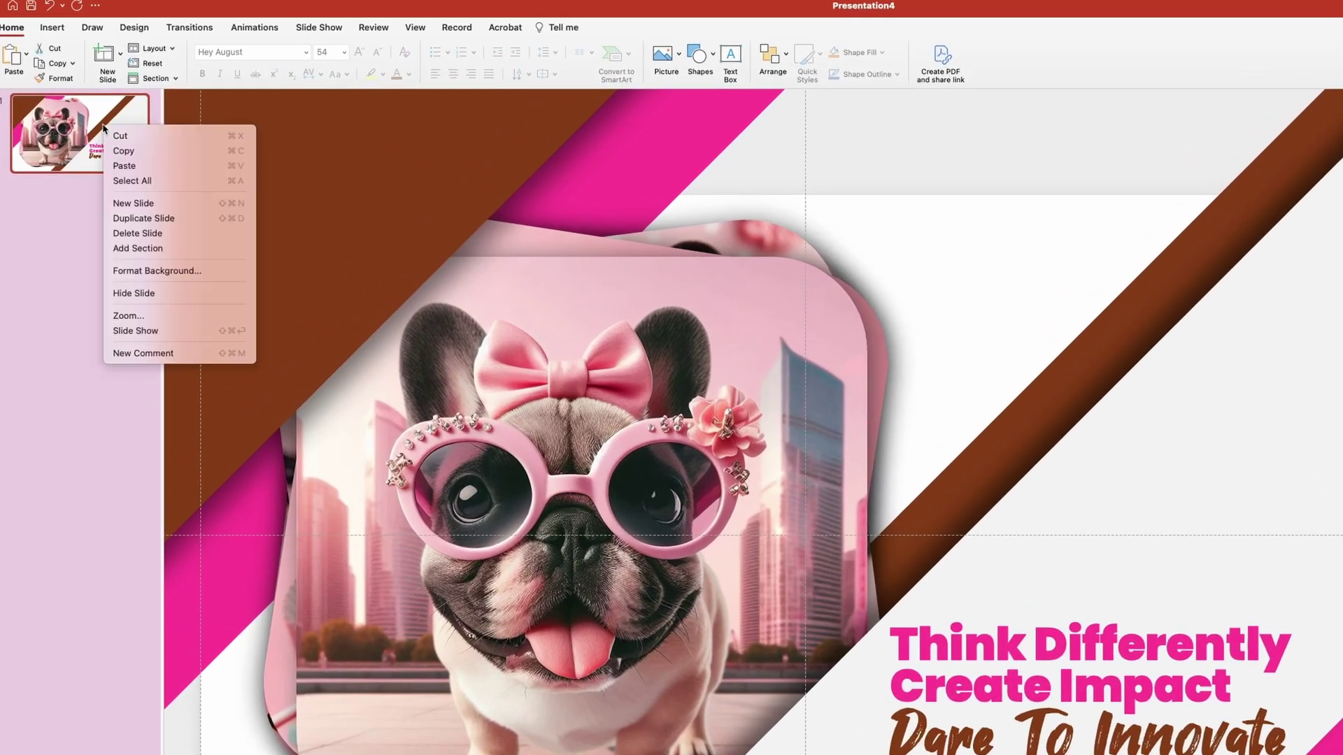
left_click(137, 221)
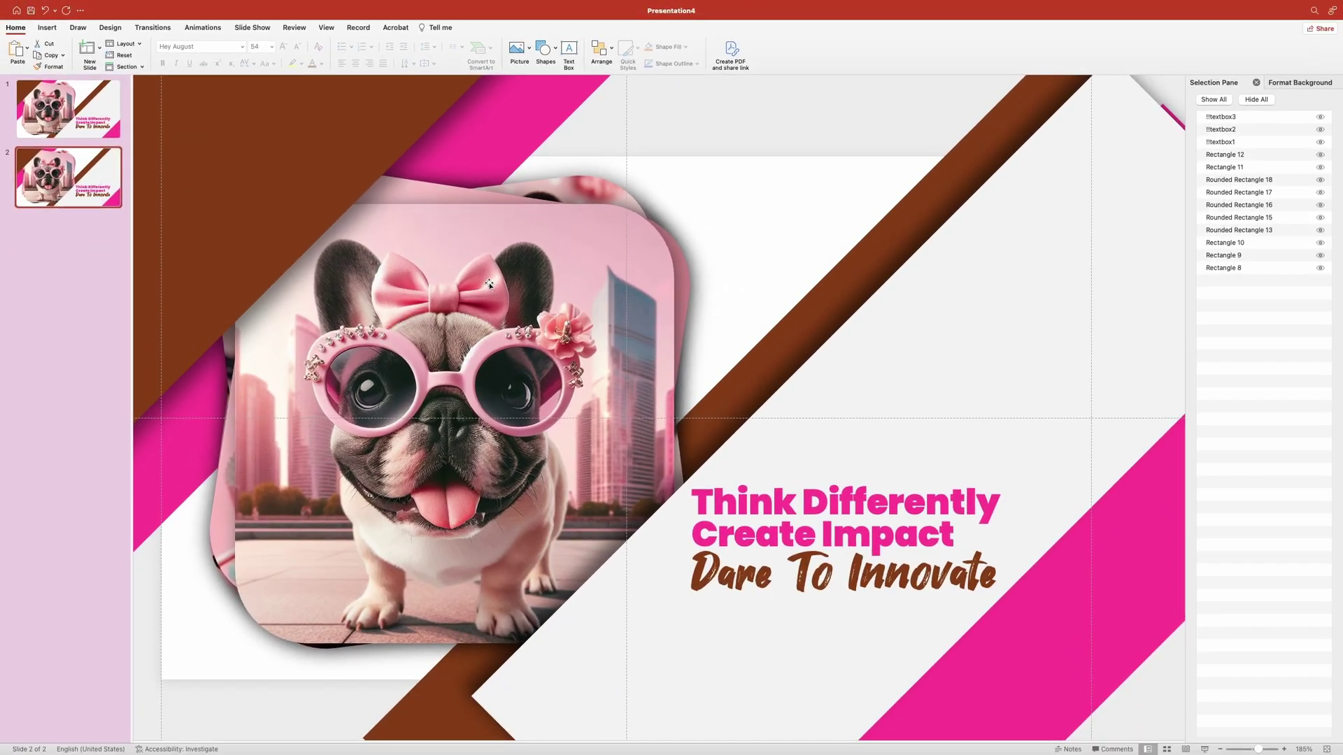
left_click(489, 284)
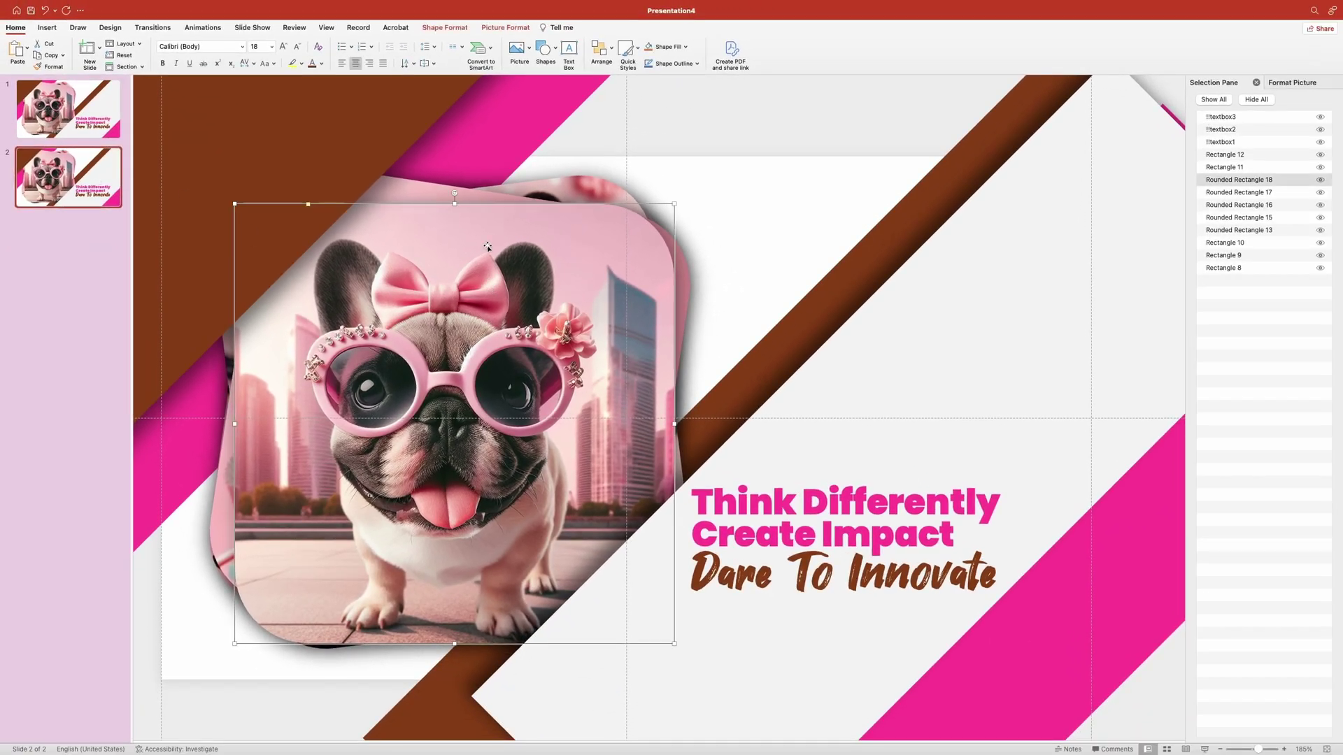
left_click_drag(486, 241, 486, 610)
scroll(468, 523, "down", 5)
left_click_drag(466, 464, 466, 617)
left_click_drag(455, 568, 521, 581)
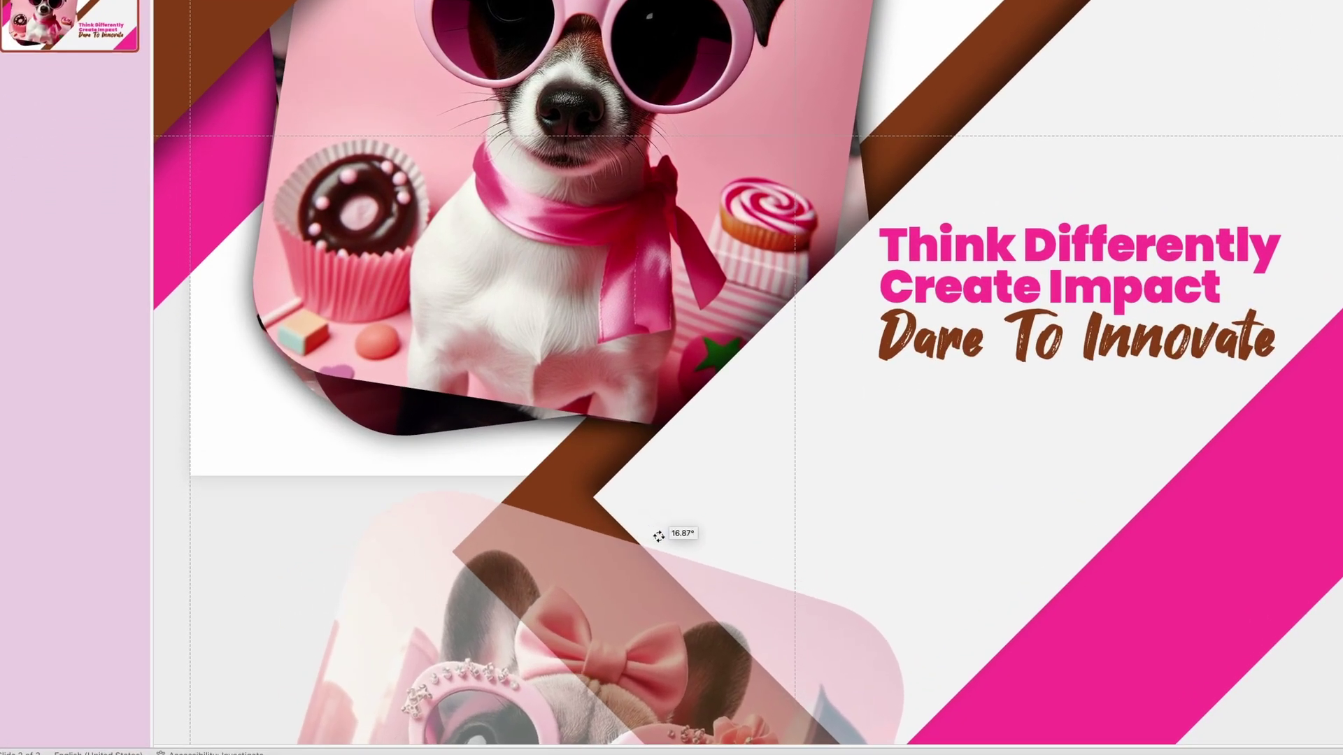
left_click_drag(658, 536, 646, 532)
Step: Retype slide 2's tagline lines as 'Embrace The', 'Beautiful Mess' and 'Build Your Vision'
scroll(725, 365, "up", 4)
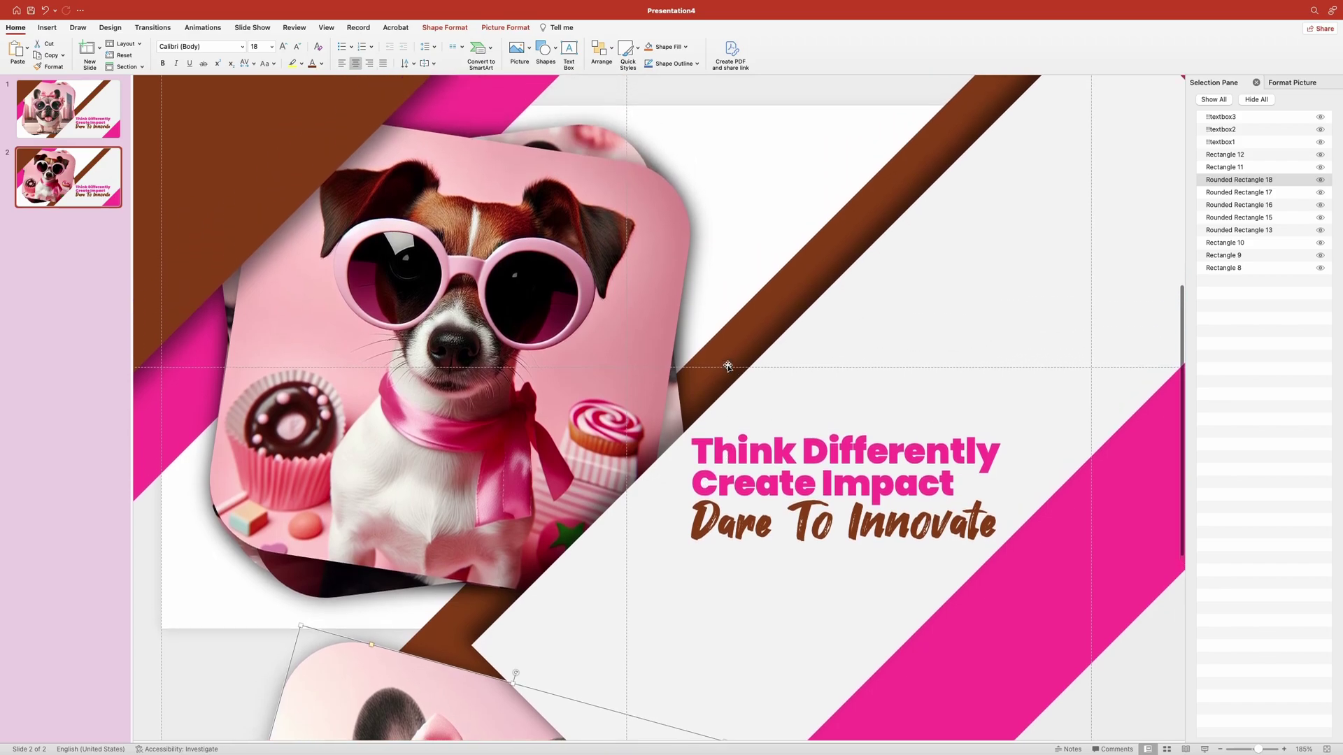
left_click(996, 475)
left_click_drag(995, 475, 694, 488)
type("Embrace The")
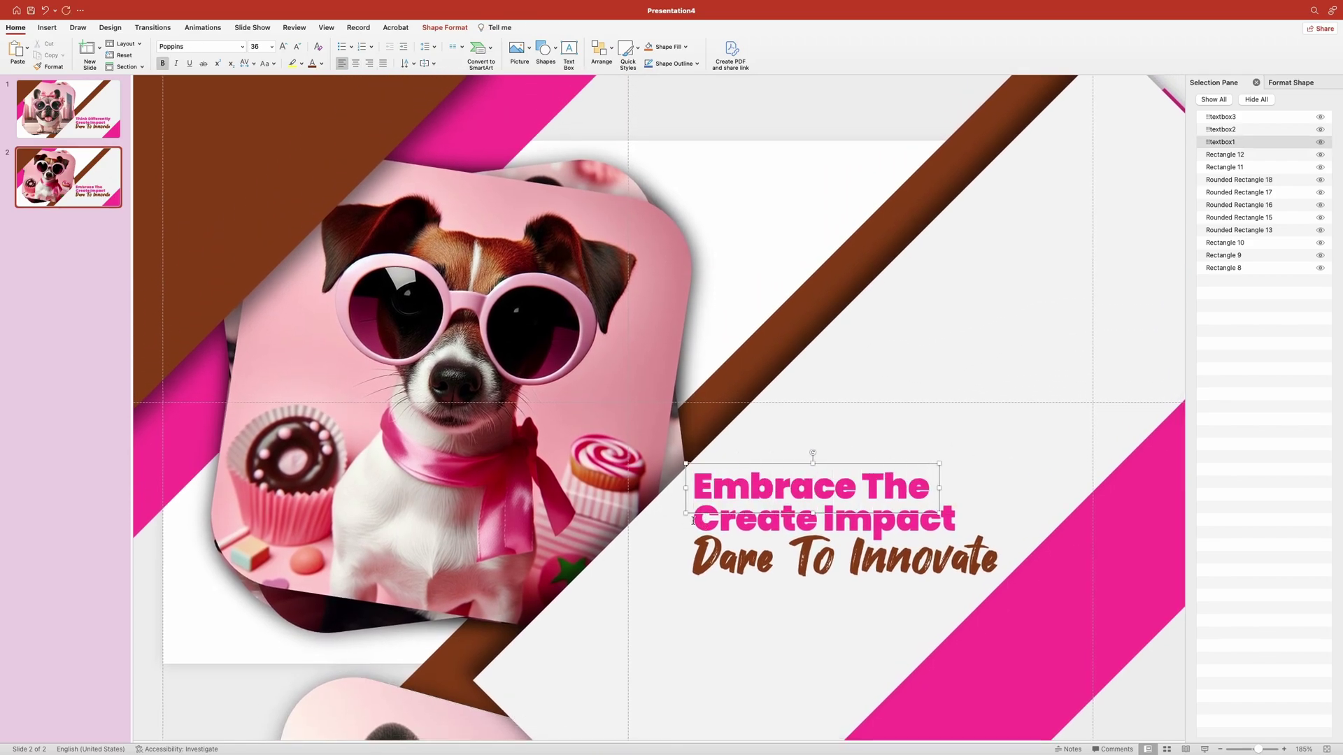
left_click_drag(693, 521, 956, 521)
type("Beautifu")
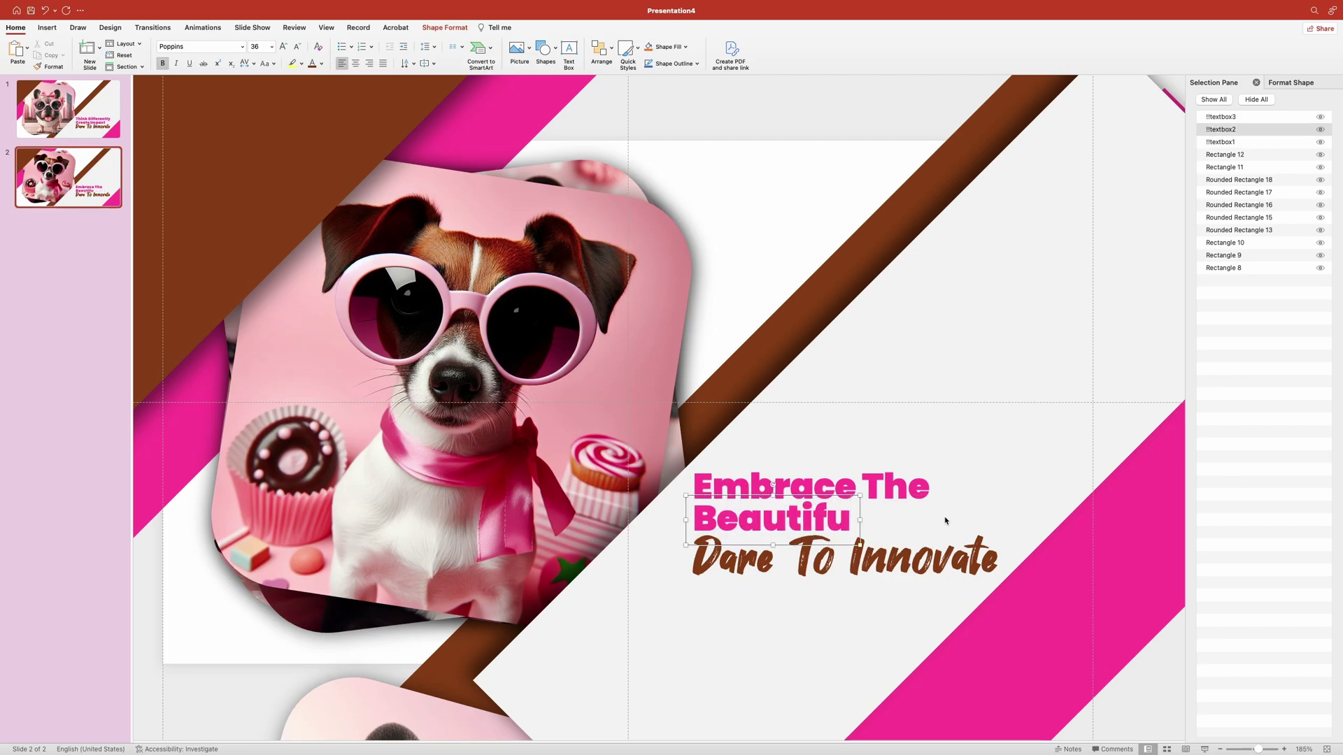
type("l Mess")
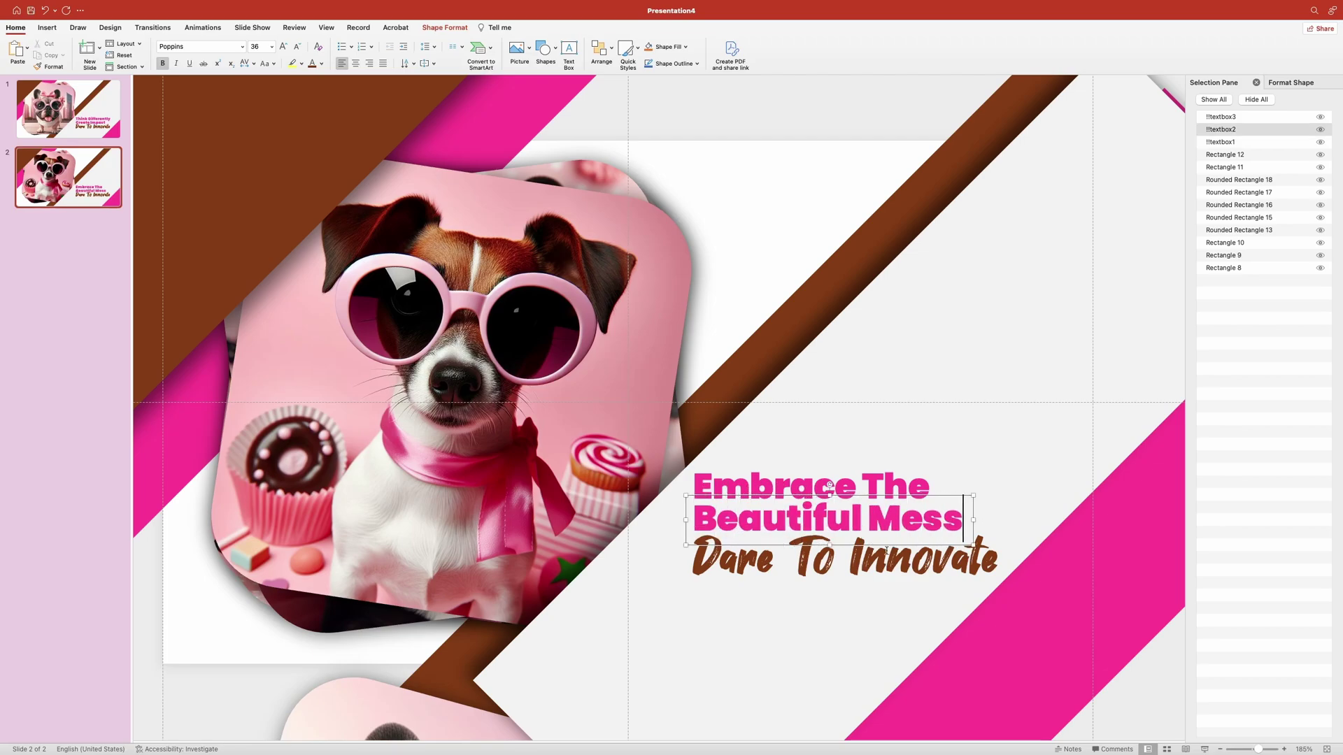
triple_click(993, 559)
type("Build Your V")
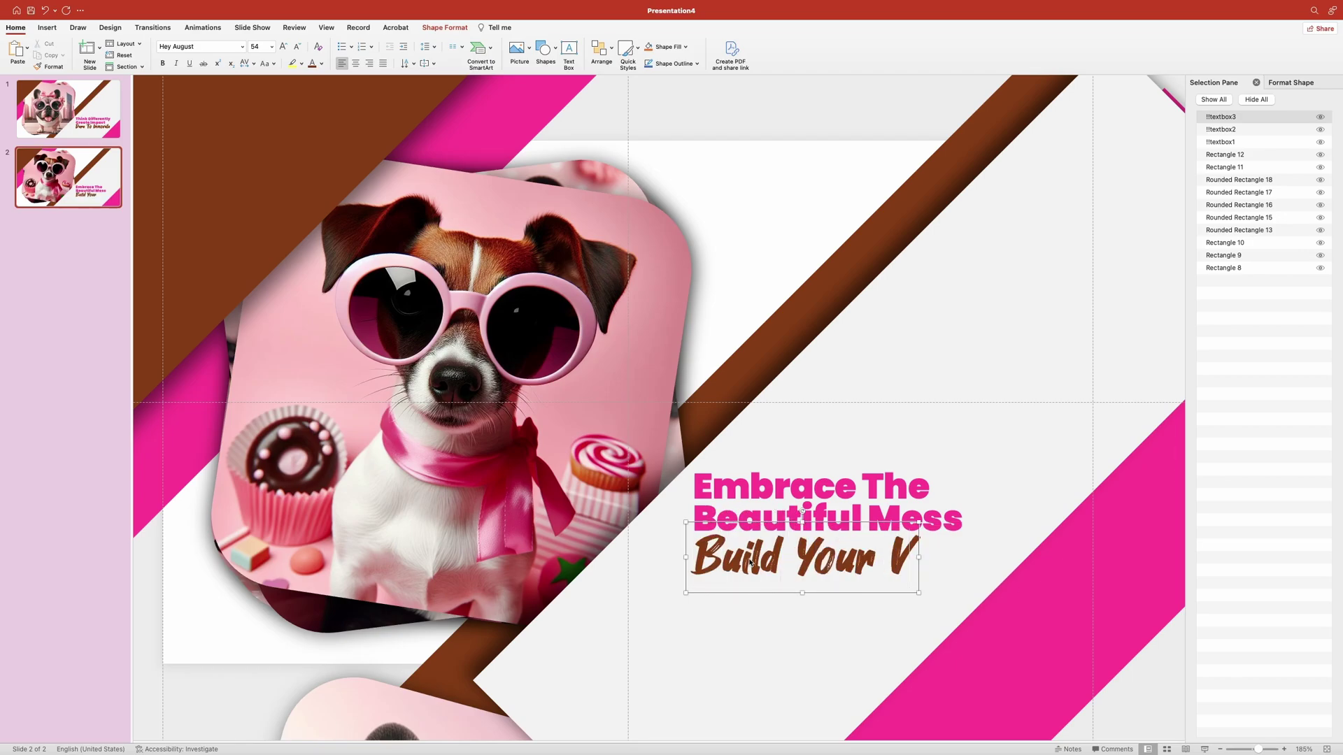
type("ision")
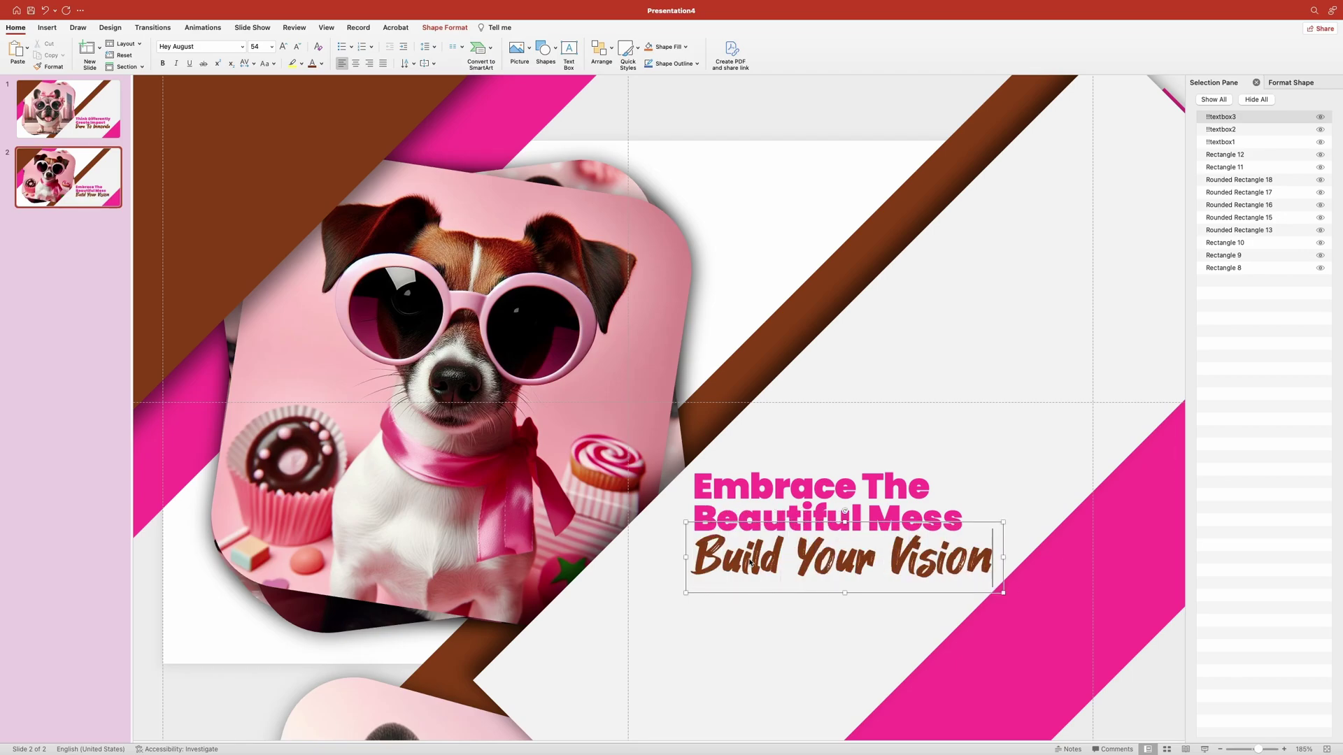
left_click(157, 588)
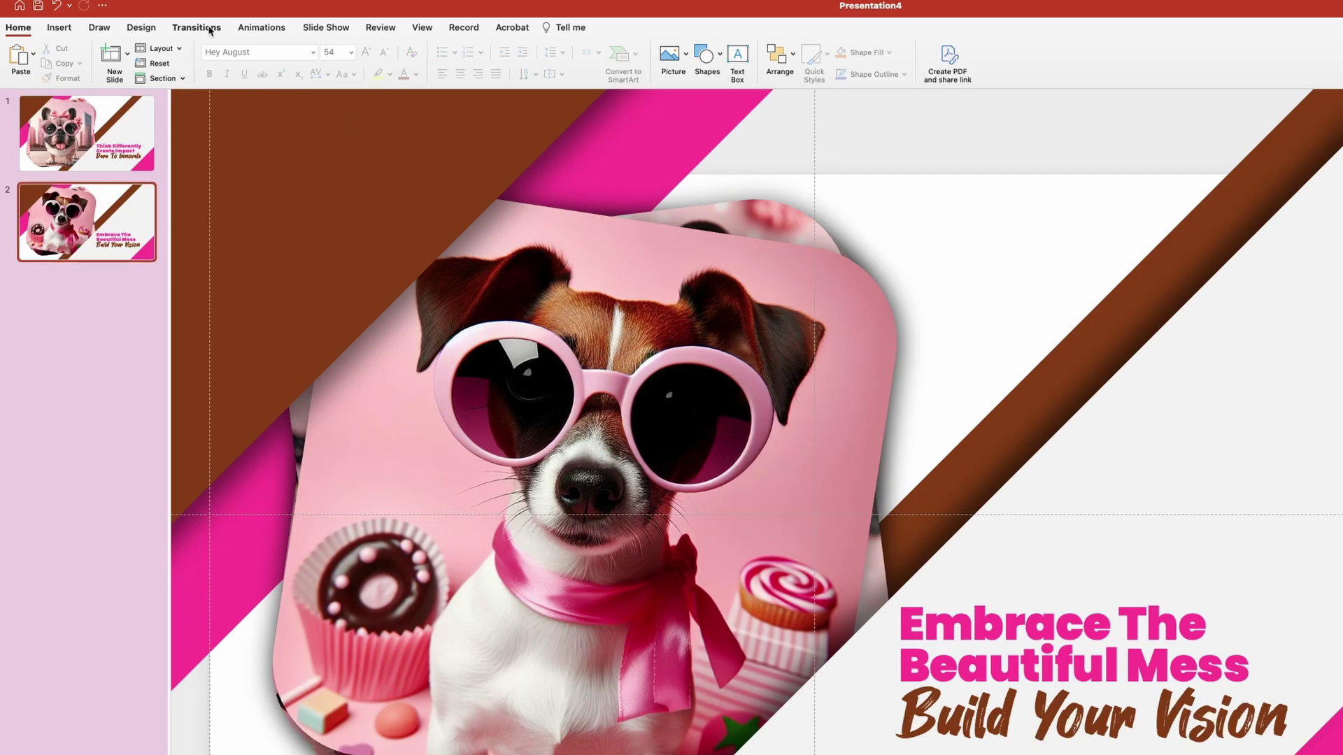
Step: Apply a Morph transition to slide 2 with a duration of 01.50 seconds
left_click(209, 30)
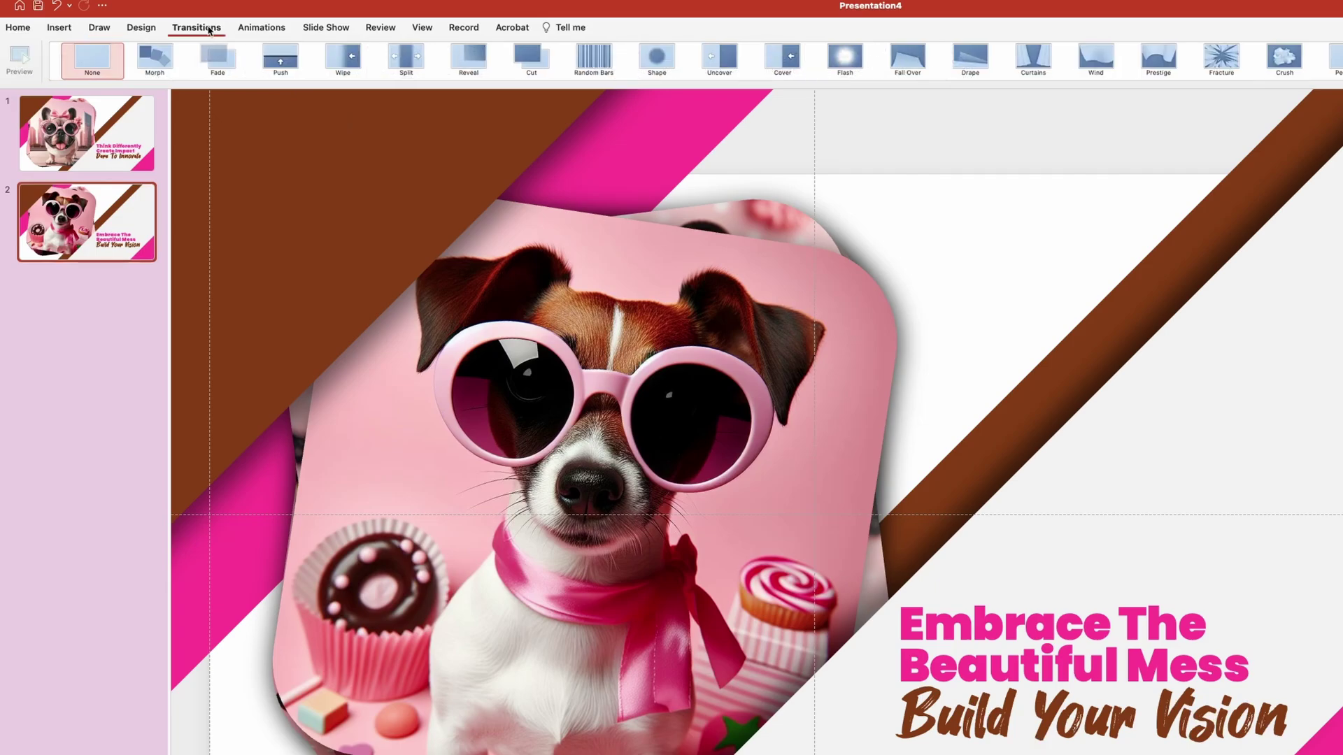
left_click(155, 58)
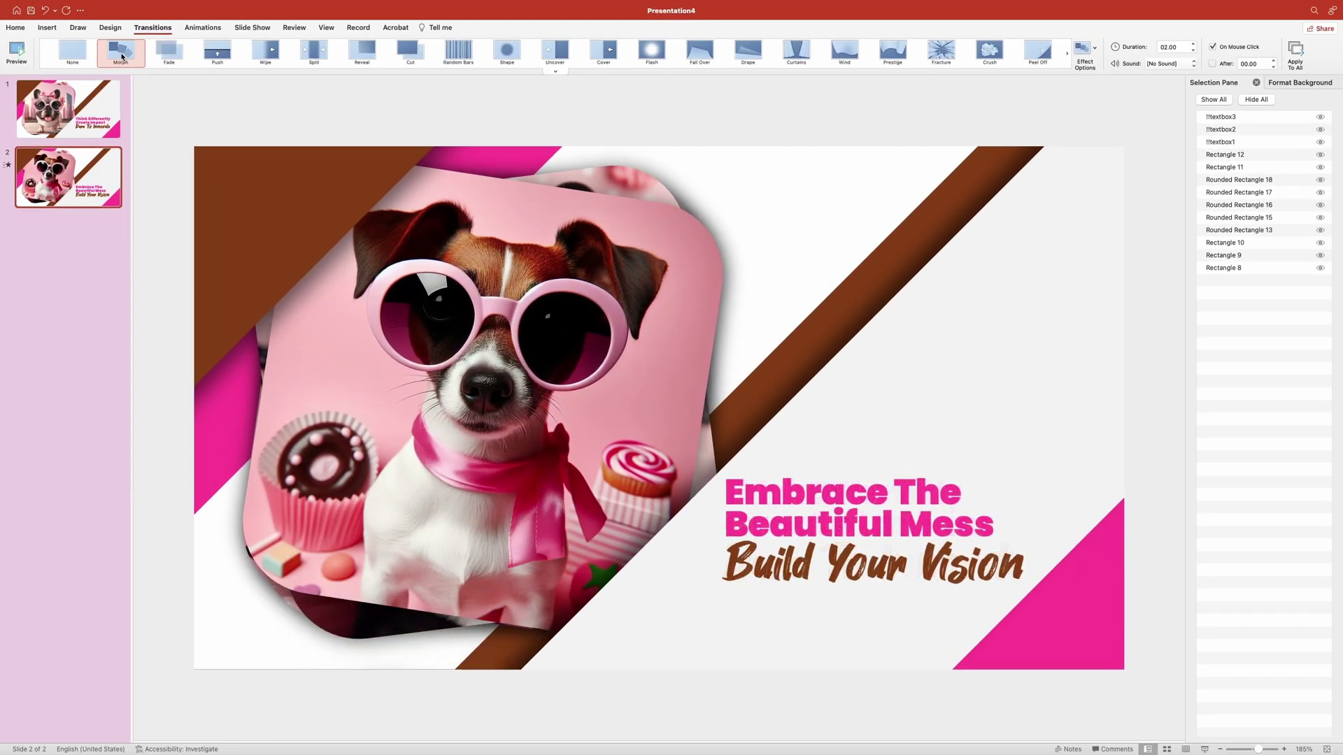
scroll(629, 349, "up", 5)
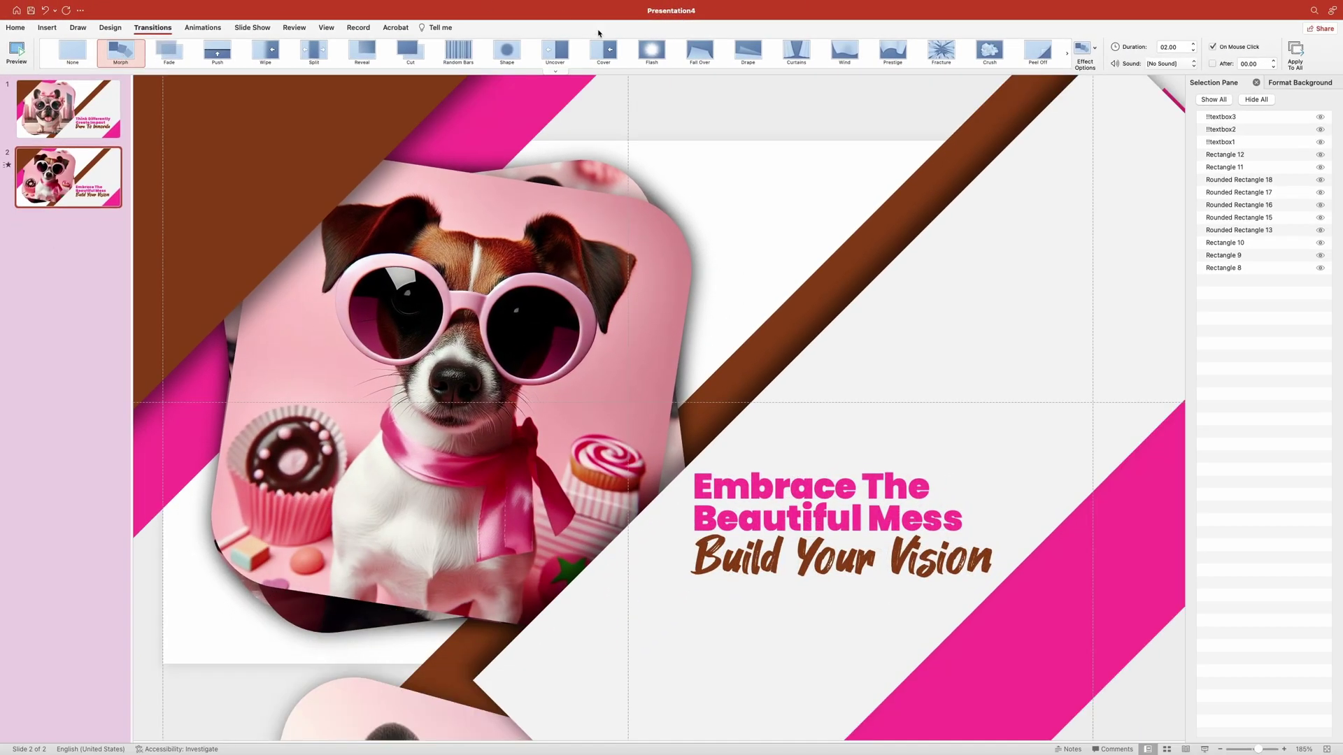
scroll(887, 110, "up", 1)
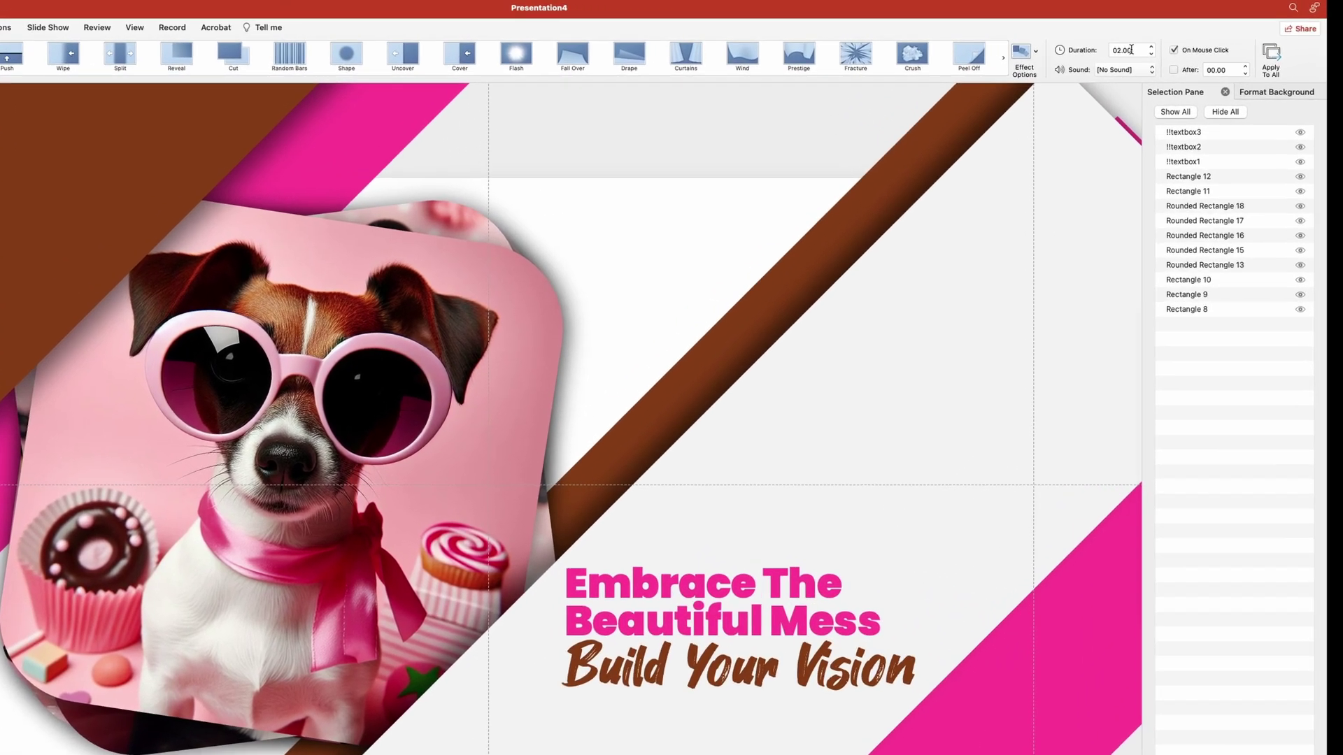
left_click(1169, 47)
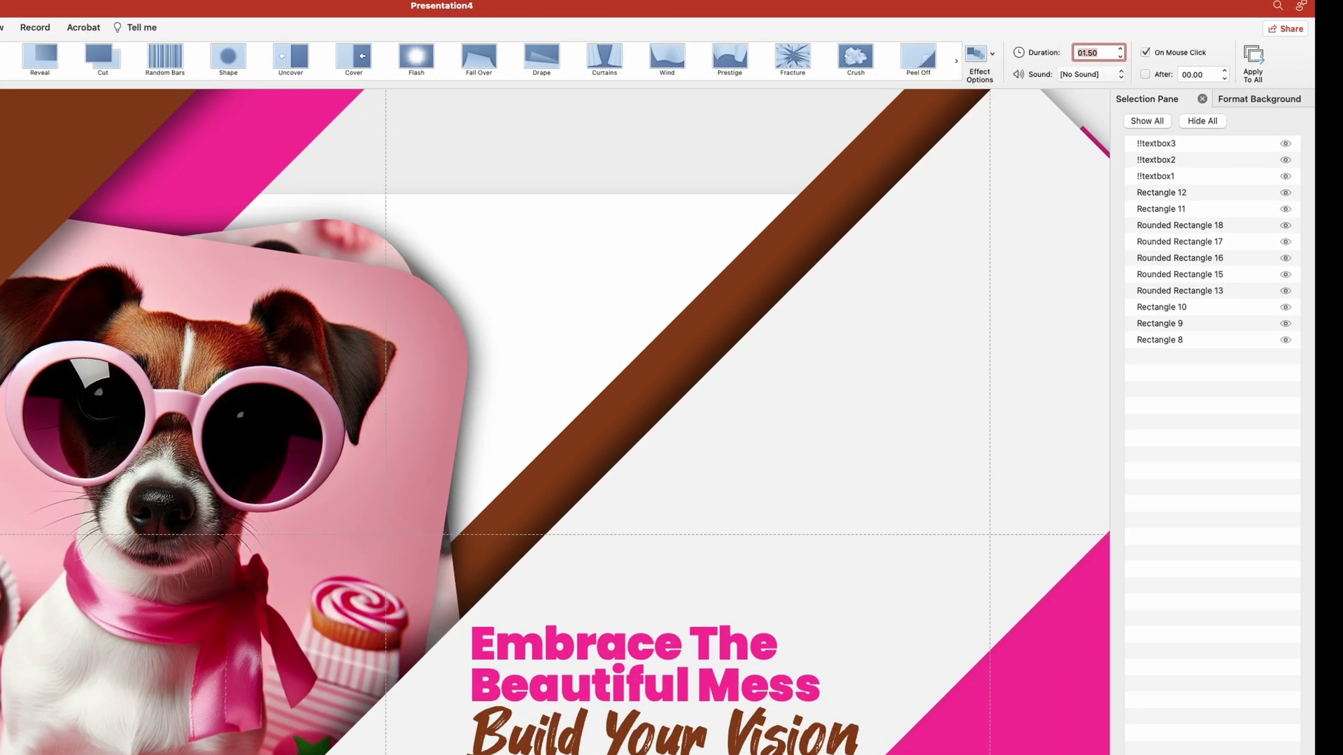
key("Return")
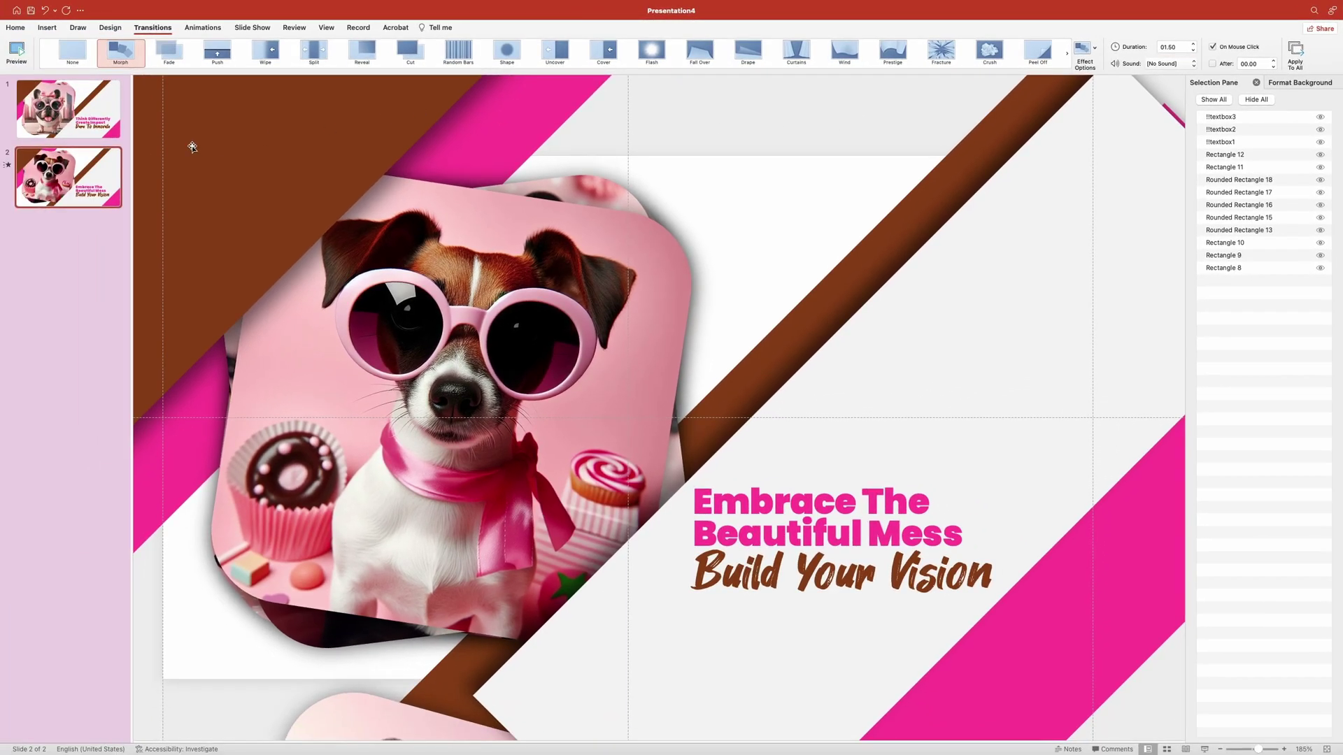
left_click(85, 118)
Step: Duplicate slide 2 as slide 3, move the Jack Russell card down and tilt the bulldog card
right_click(63, 178)
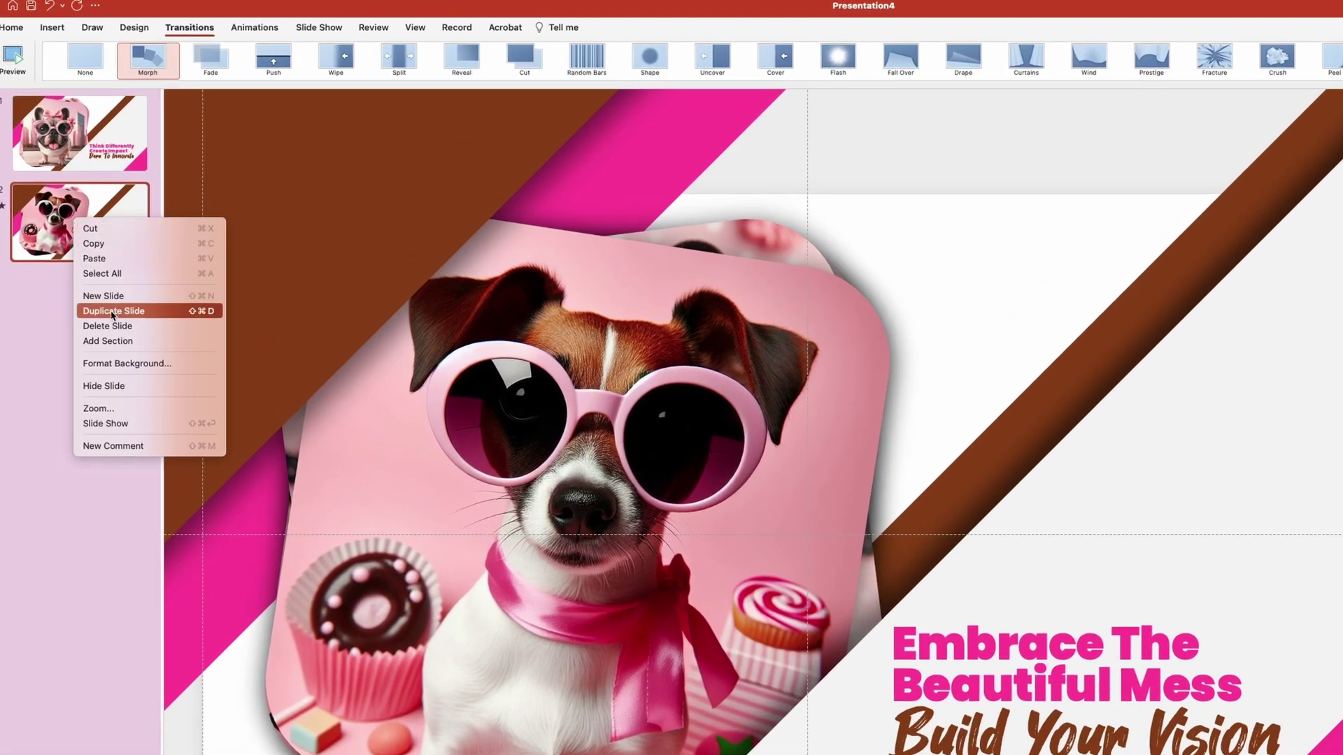
left_click(112, 311)
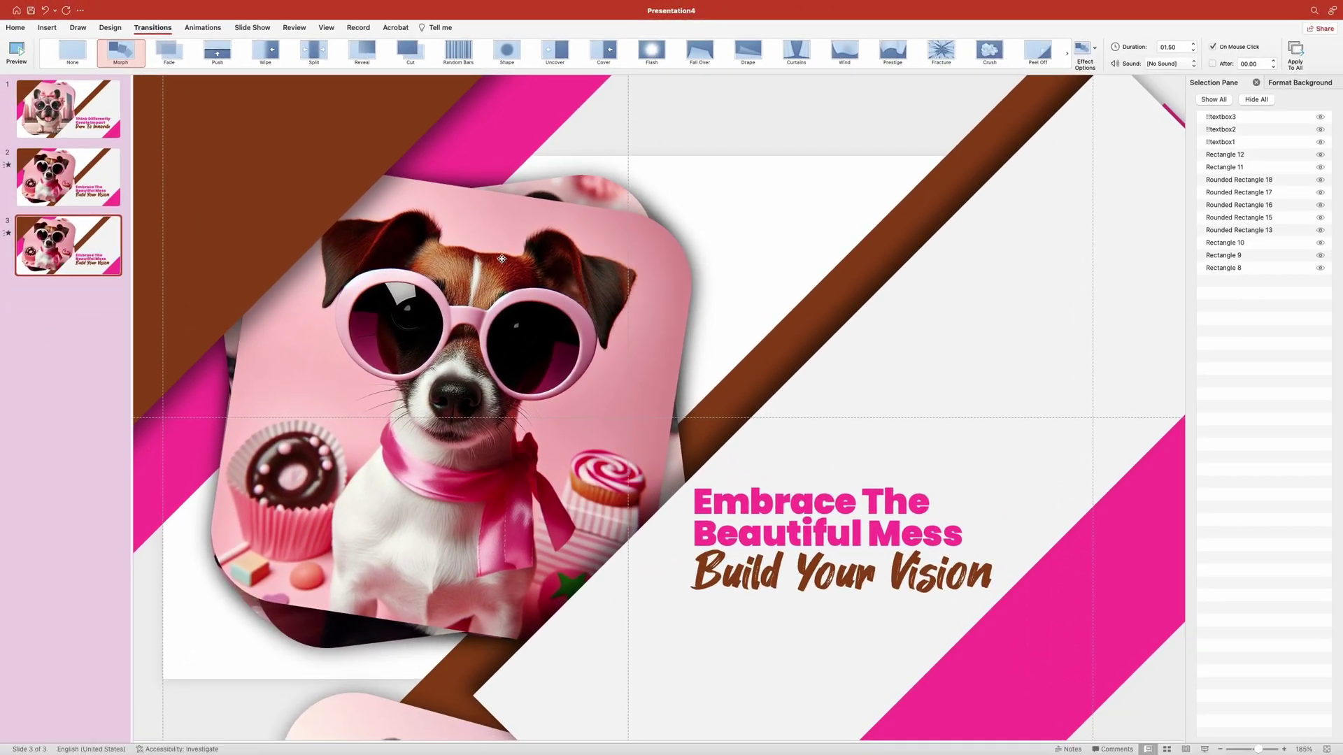
left_click(494, 243)
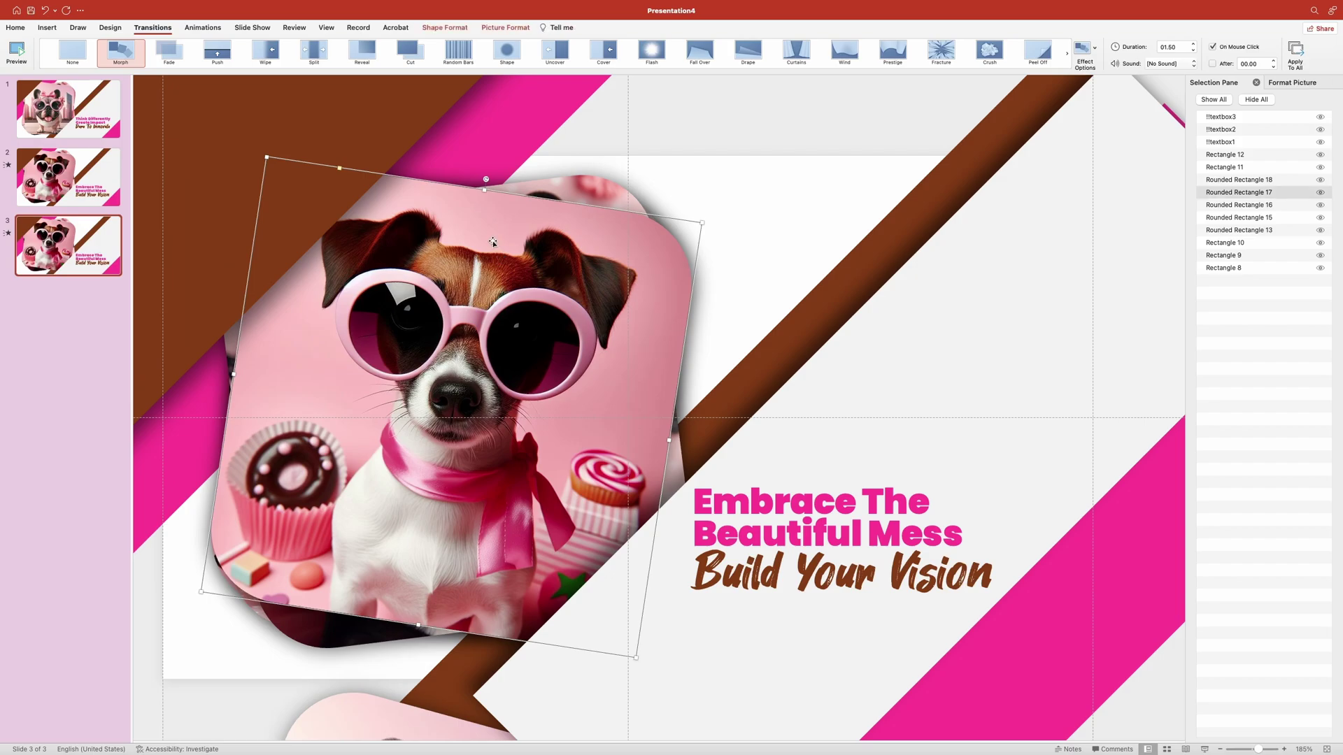
left_click_drag(493, 242, 459, 573)
scroll(492, 628, "down", 5)
left_click_drag(434, 507, 396, 525)
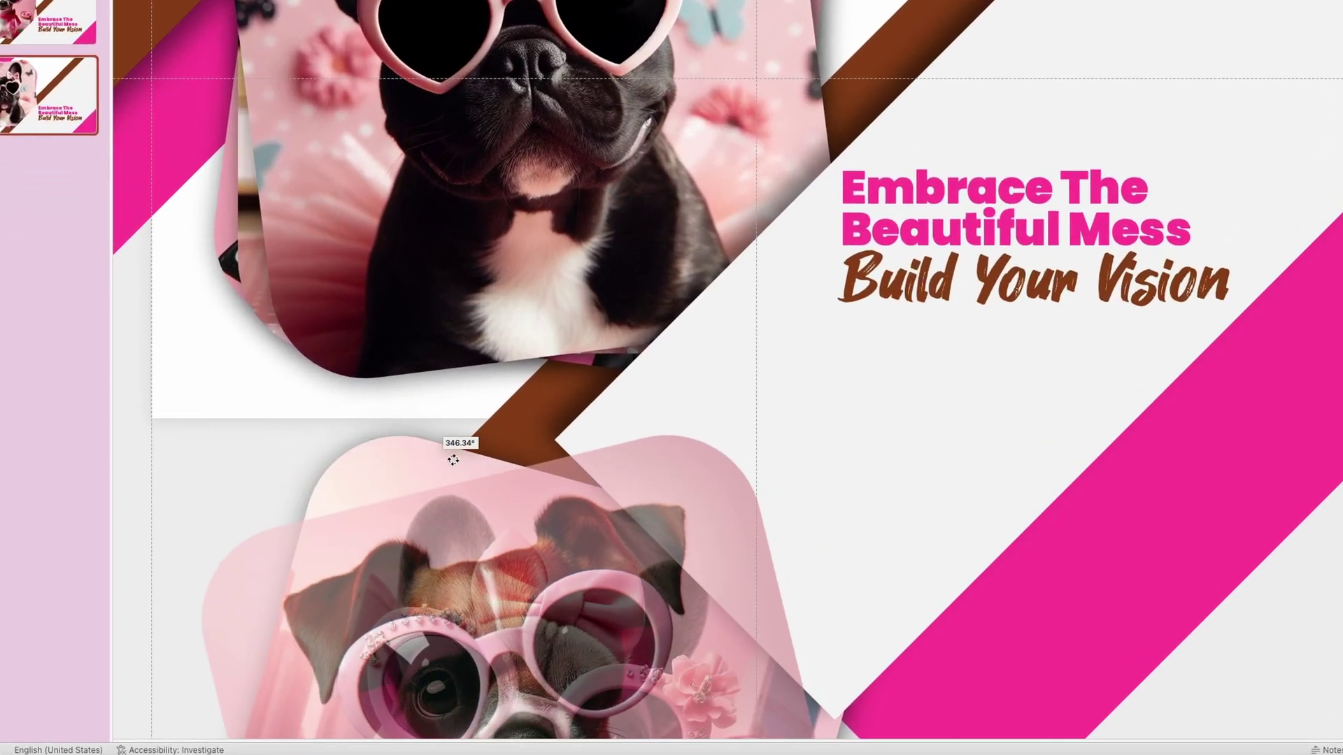
left_click_drag(453, 460, 471, 463)
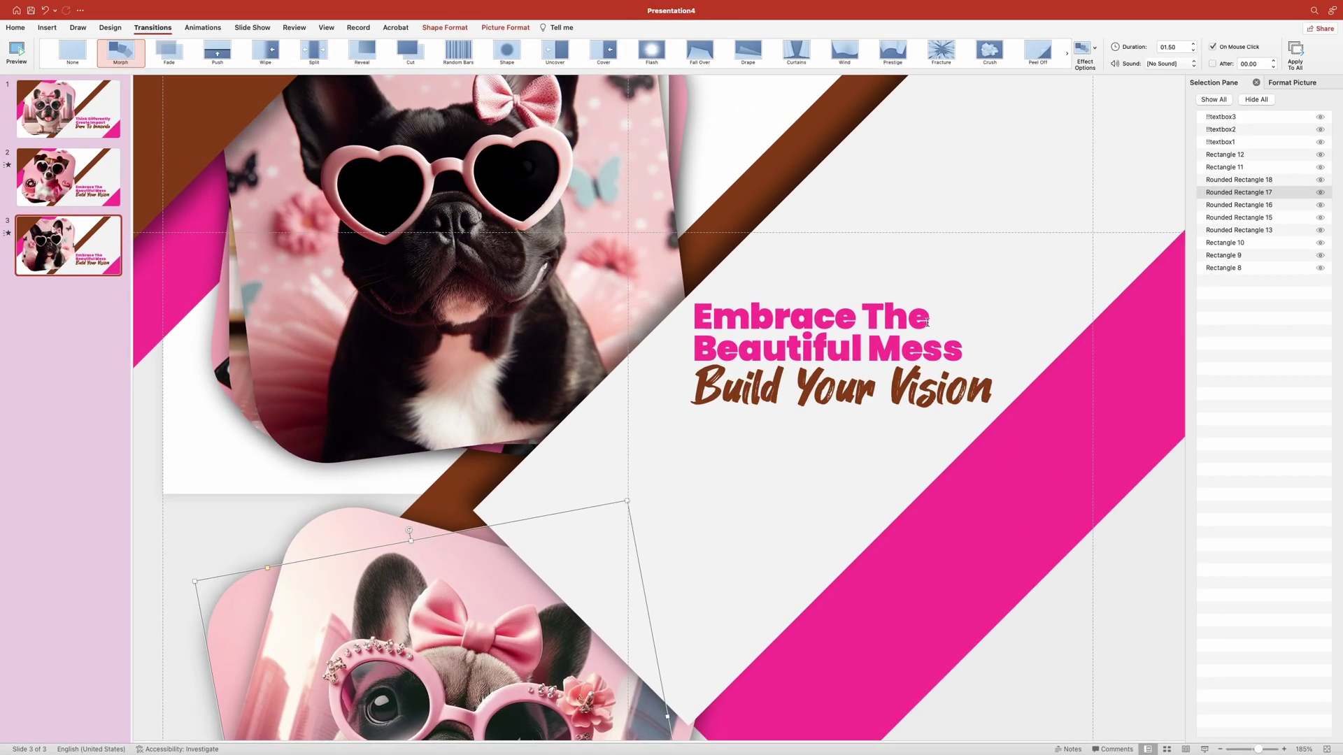
Step: Retype slide 3's tagline lines as 'Rise Above', 'Challenges' and 'Impact Bigger'
left_click(928, 323)
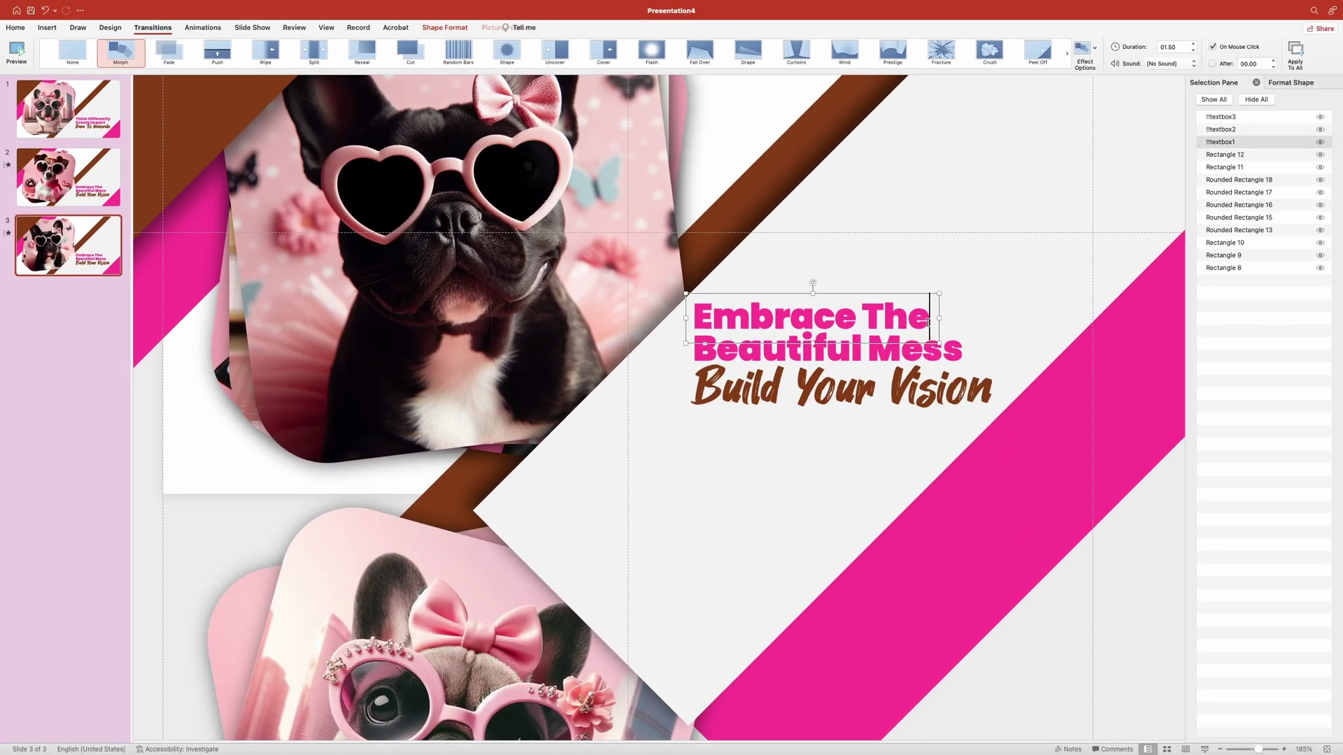
left_click_drag(928, 321, 772, 319)
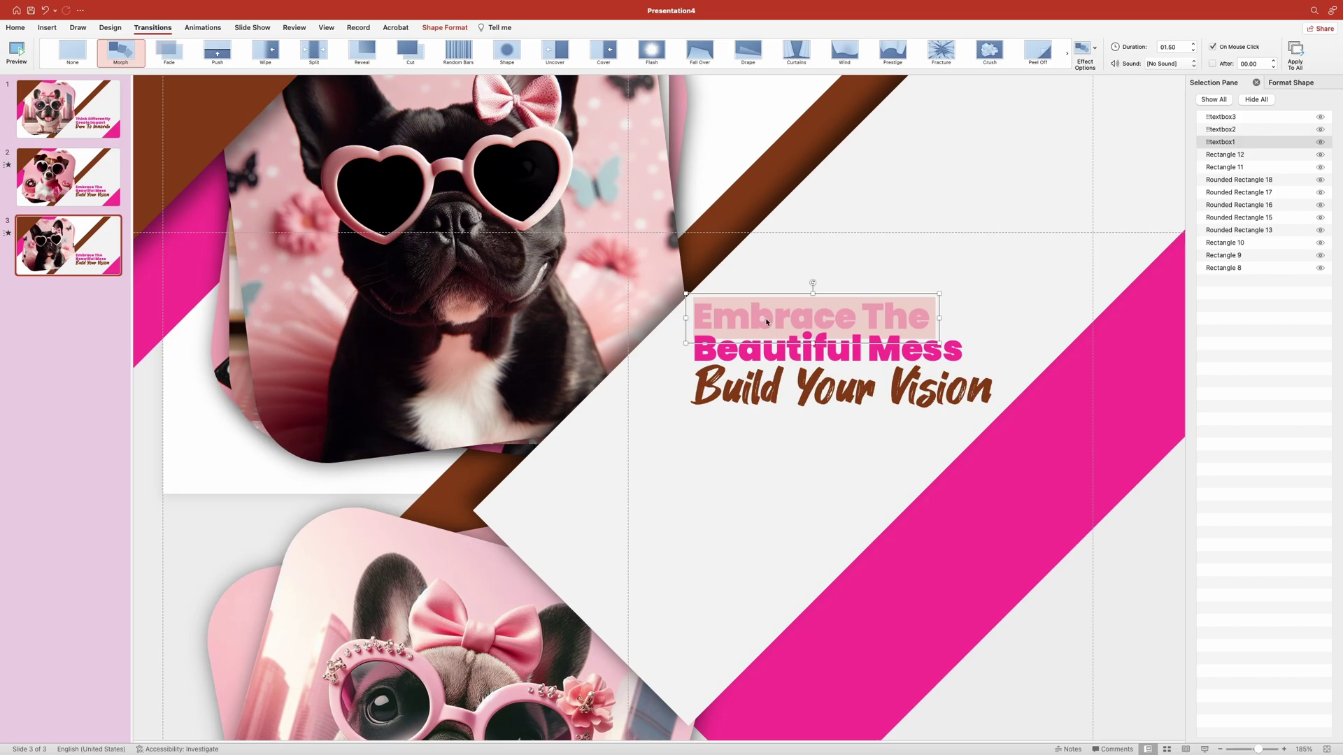
type("Rise Abov")
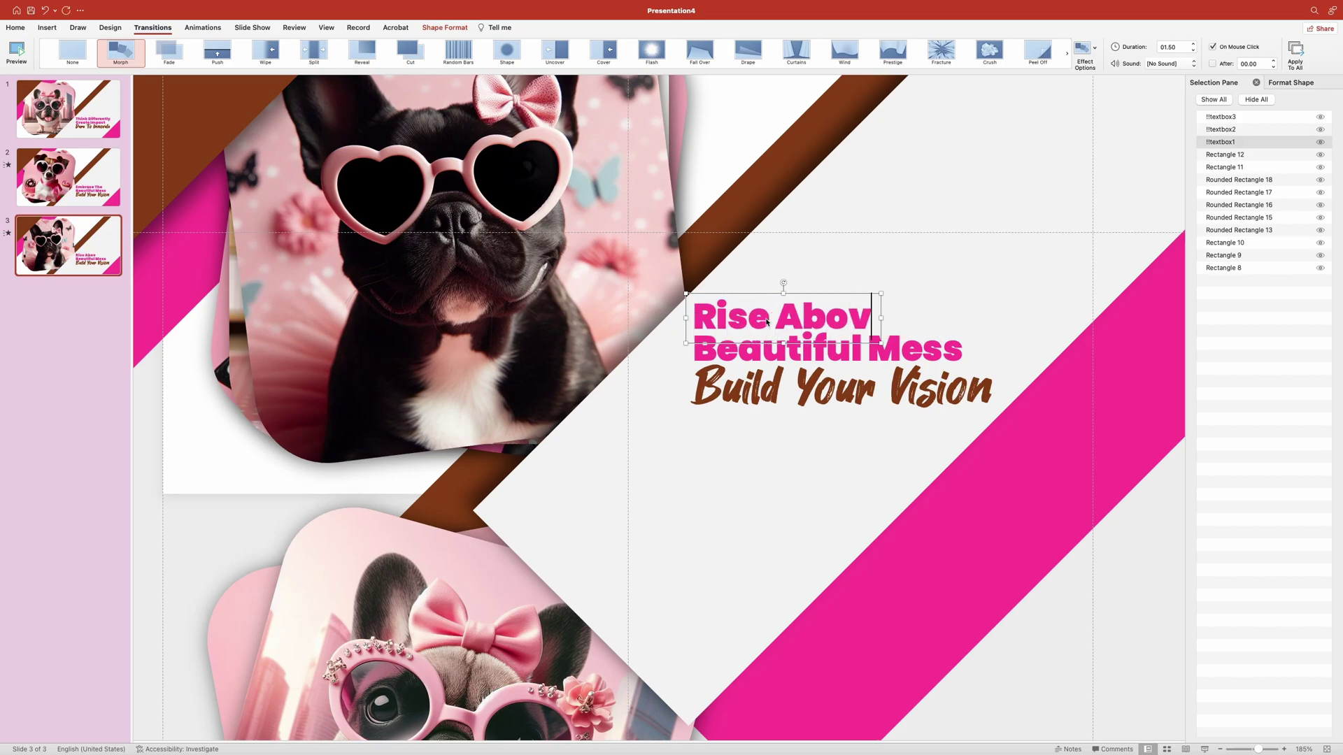
type("e")
left_click_drag(962, 349, 705, 349)
type("Challenge")
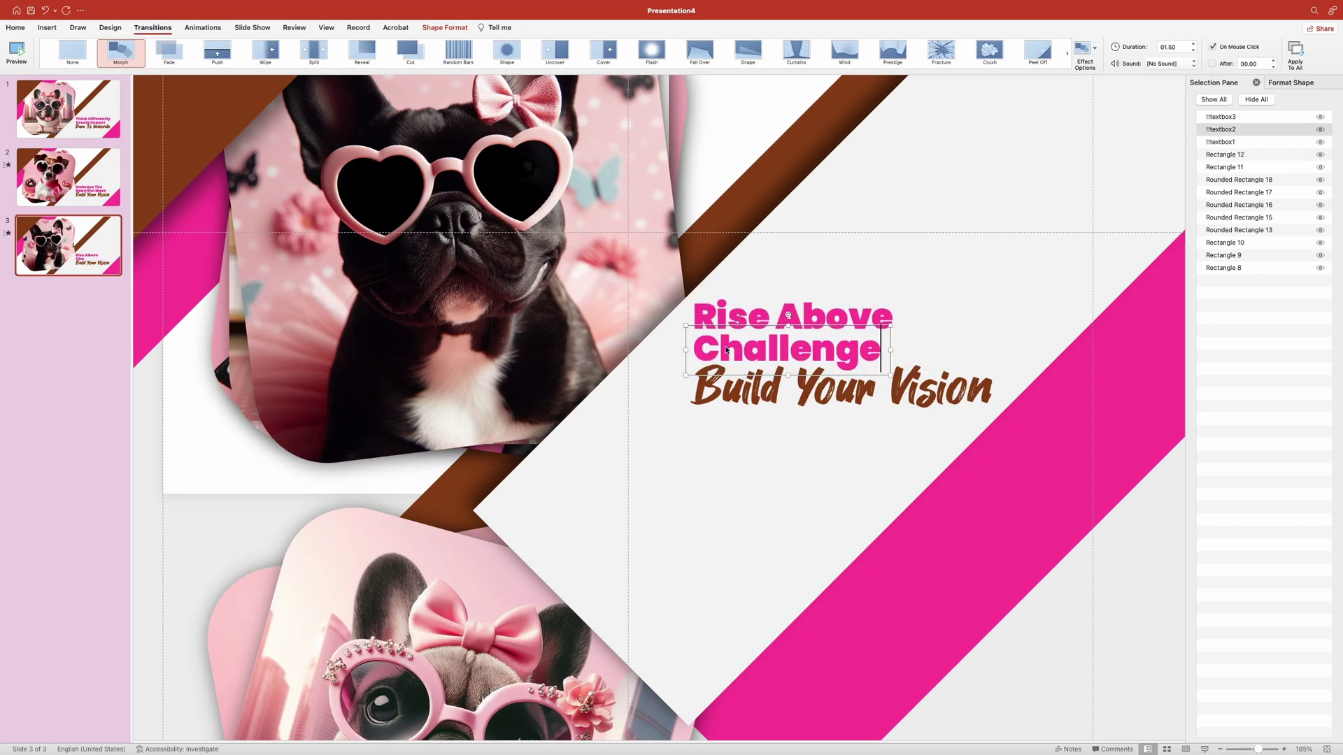
type("s")
left_click_drag(991, 390, 746, 389)
type("Impac")
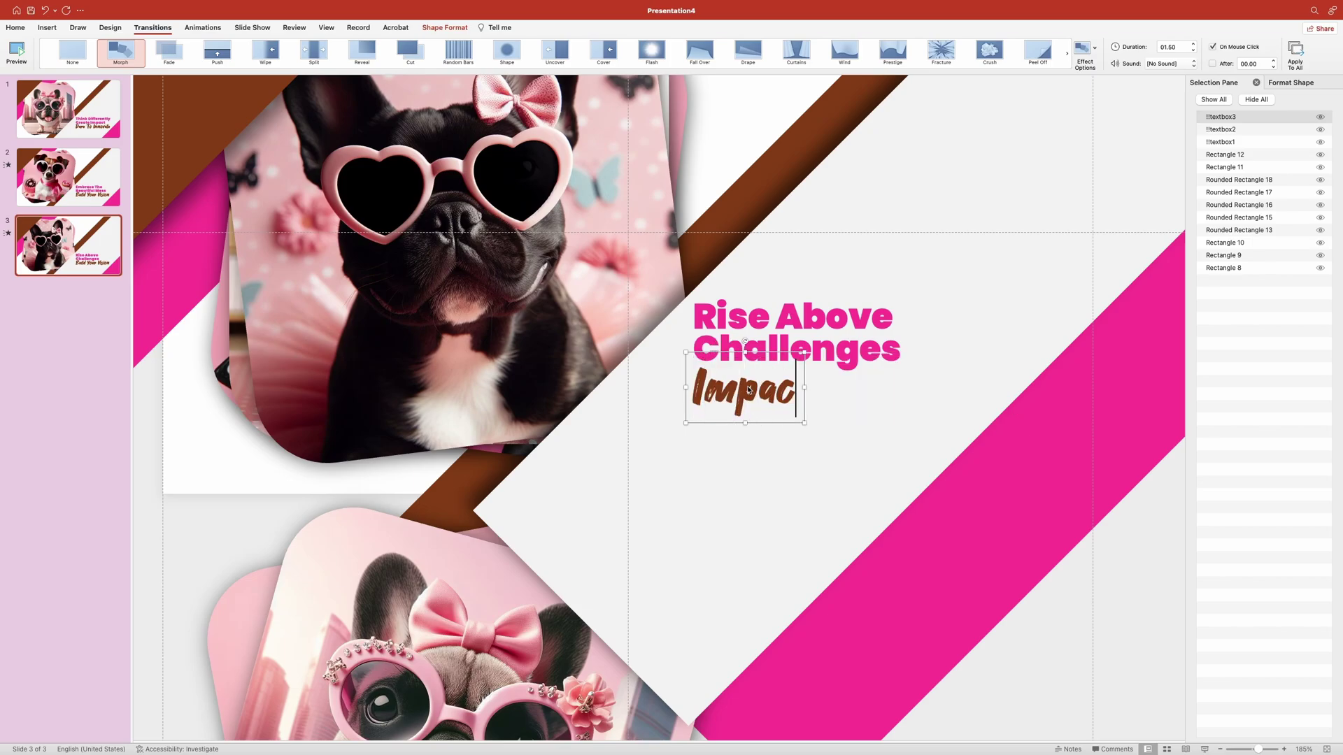
type("t Bigger")
left_click(219, 494)
Step: Duplicate slide 3 as slide 4, uncover the corgi card, and change the first line to 'From Imagination'
key("super+d")
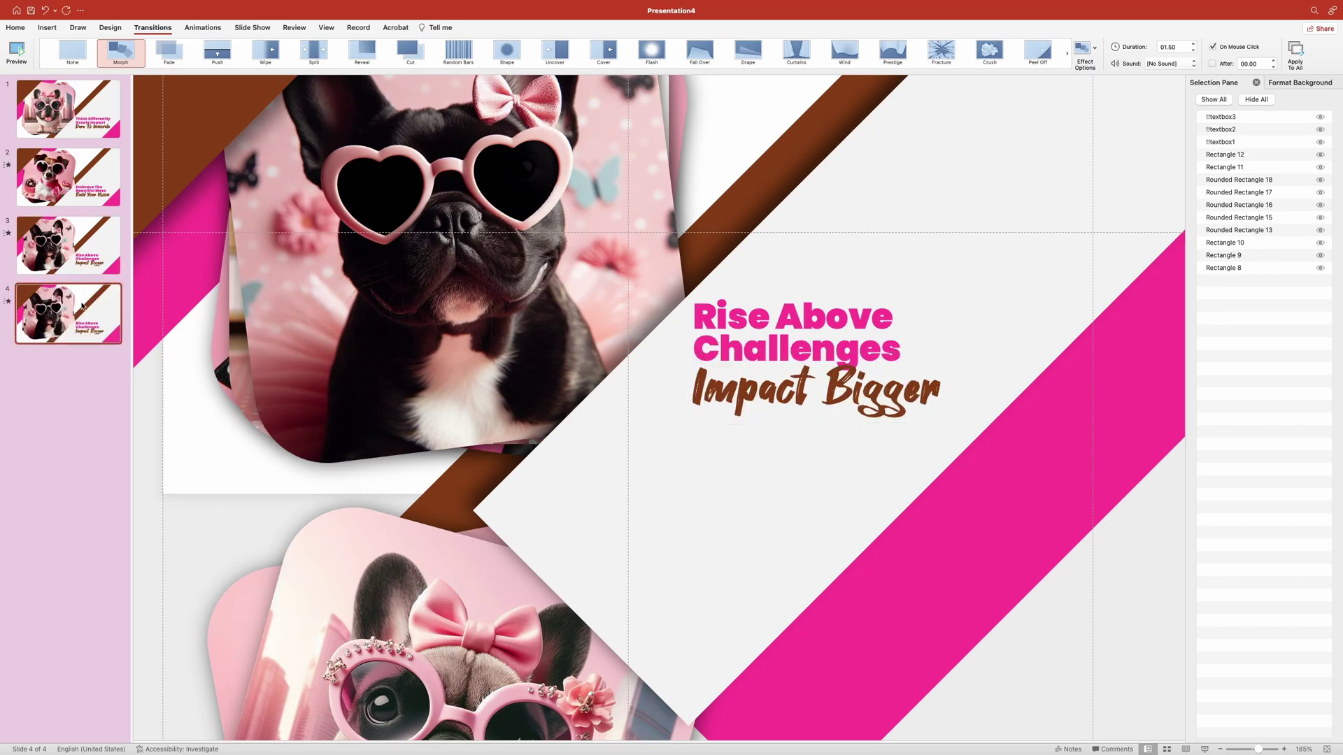
left_click_drag(444, 219, 521, 535)
left_click(848, 318)
left_click_drag(848, 318, 737, 319)
type("From I")
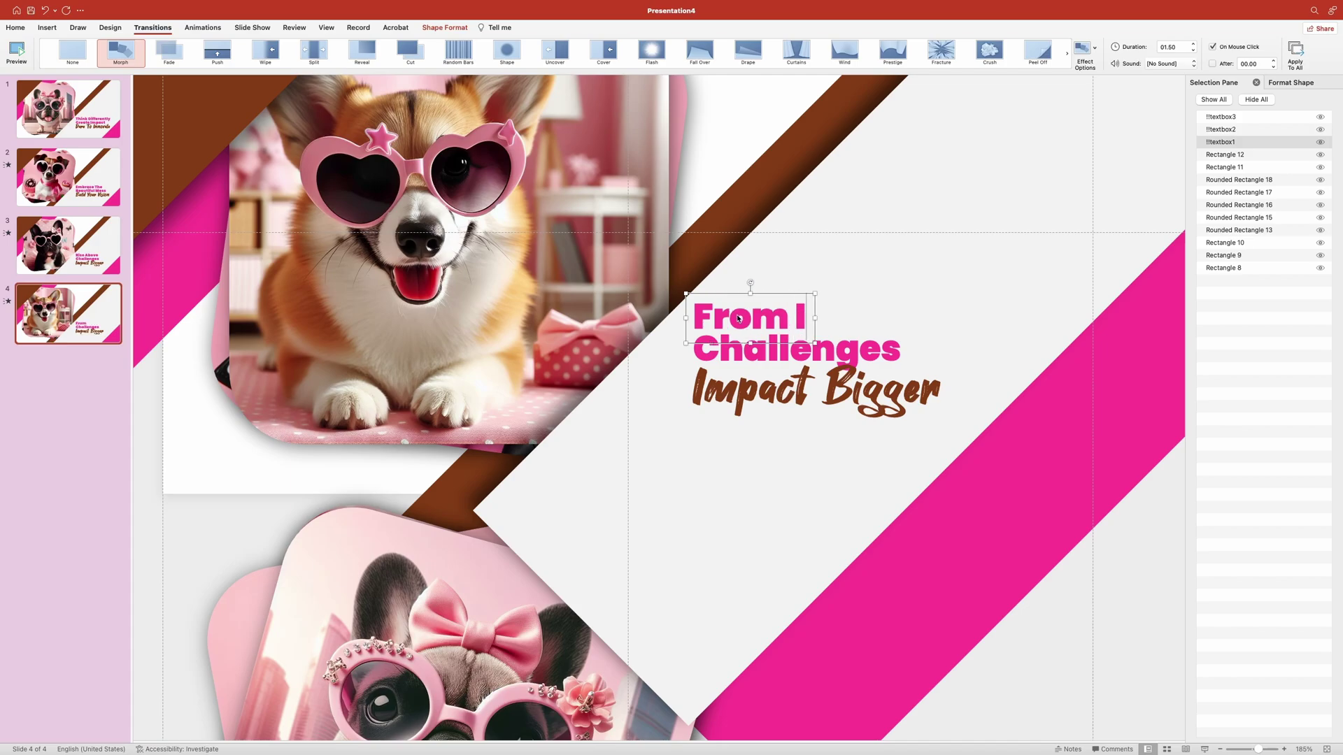
type("magination")
Step: Change the remaining tagline lines to 'To Impact' and 'Ignite Curiosity'
left_click(743, 352)
double_click(743, 352)
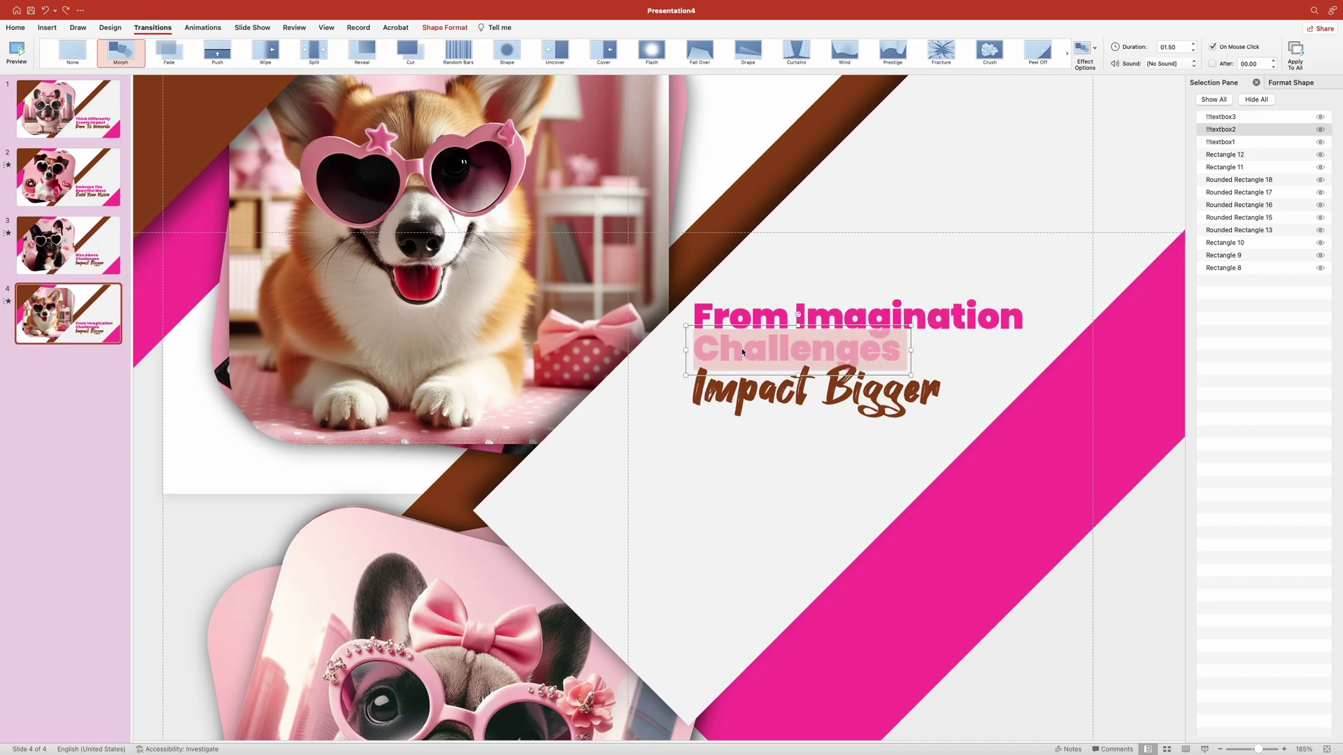
type("To Impact")
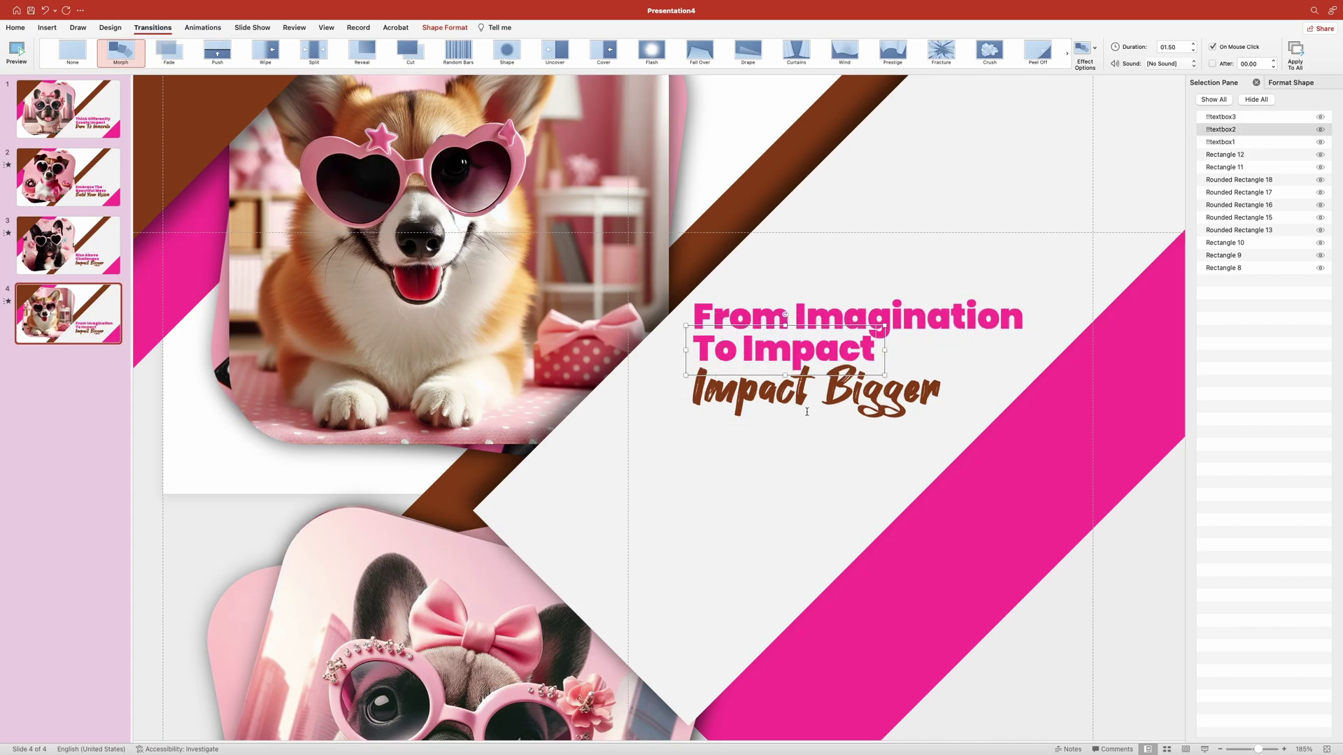
left_click(904, 392)
left_click_drag(936, 390, 692, 392)
type("Ignit")
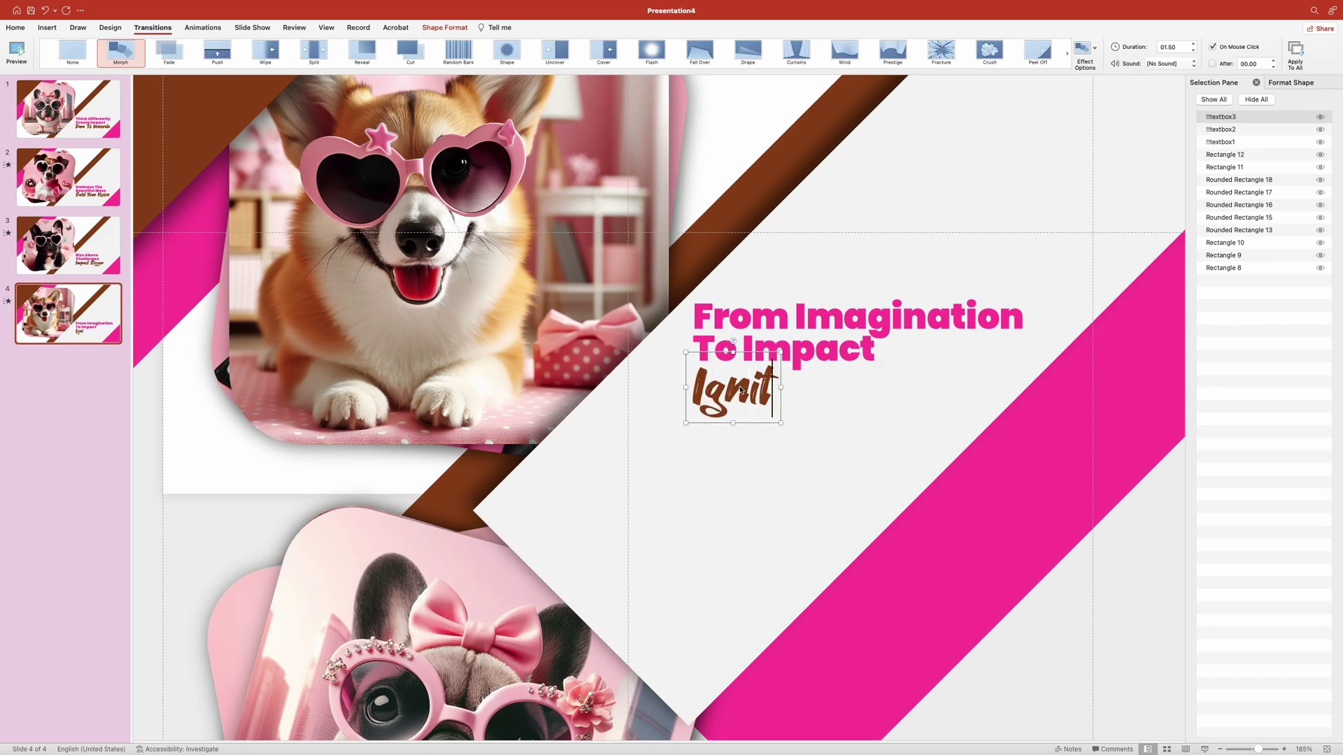
type("e Curiosity")
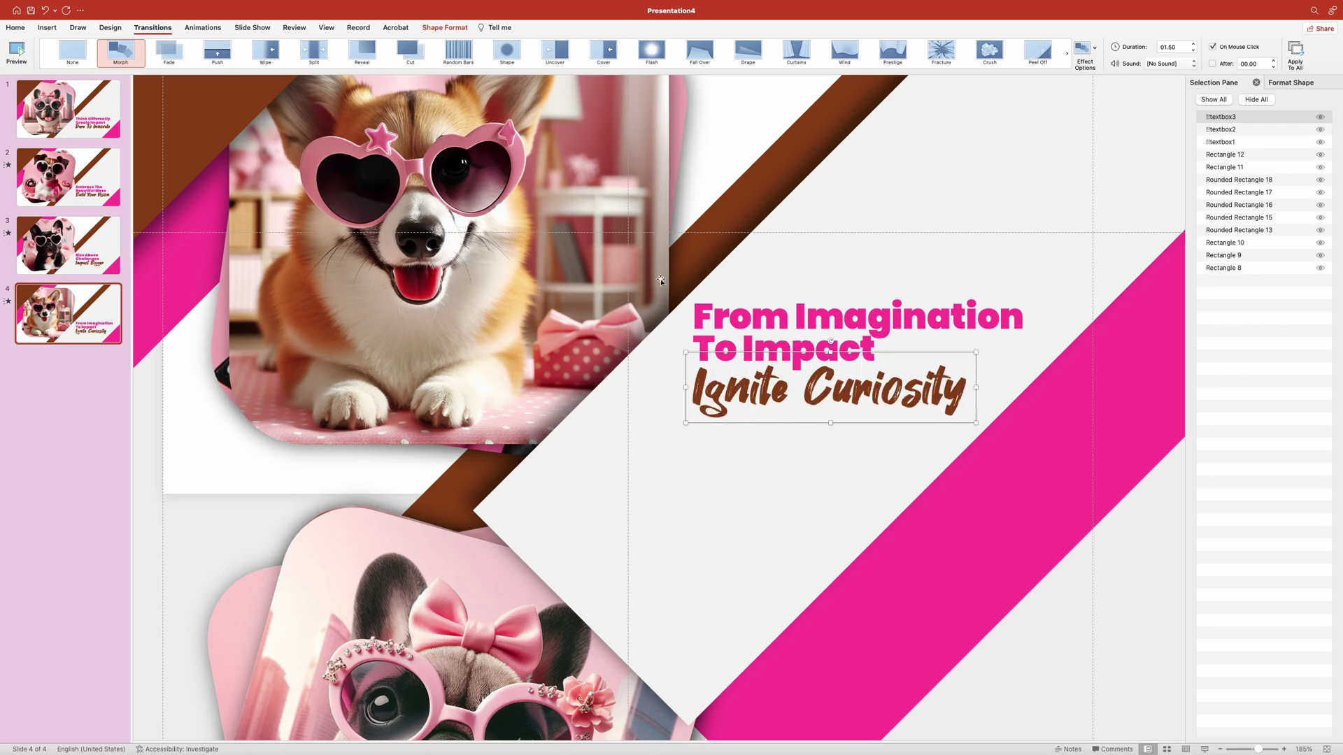
left_click(125, 551)
Step: Duplicate slide 4 as slide 5 and move the corgi card down to reveal the leather-jacket dog
key("super+d")
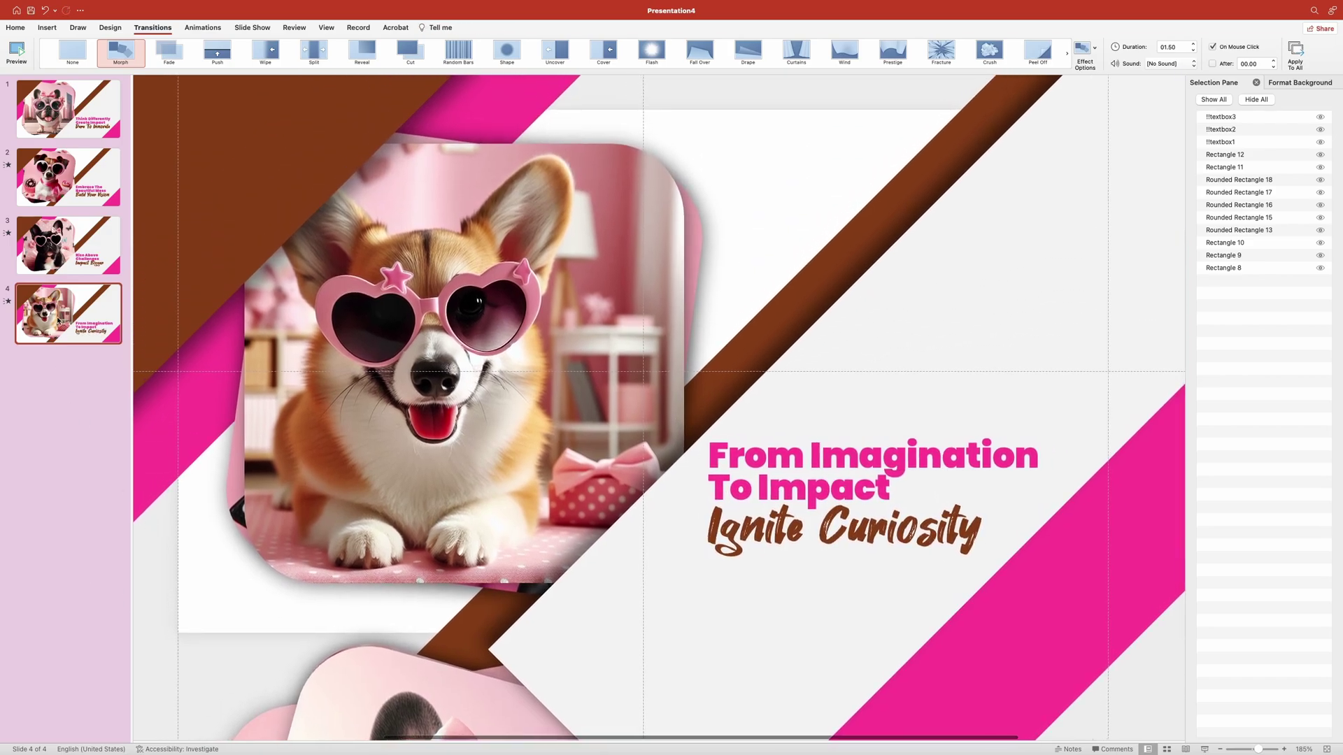
left_click(446, 168)
left_click_drag(446, 168, 470, 673)
Step: Retype slide 5's tagline lines as 'See What', 'Others Miss' and 'Spark New Ideas'
left_click(1038, 456)
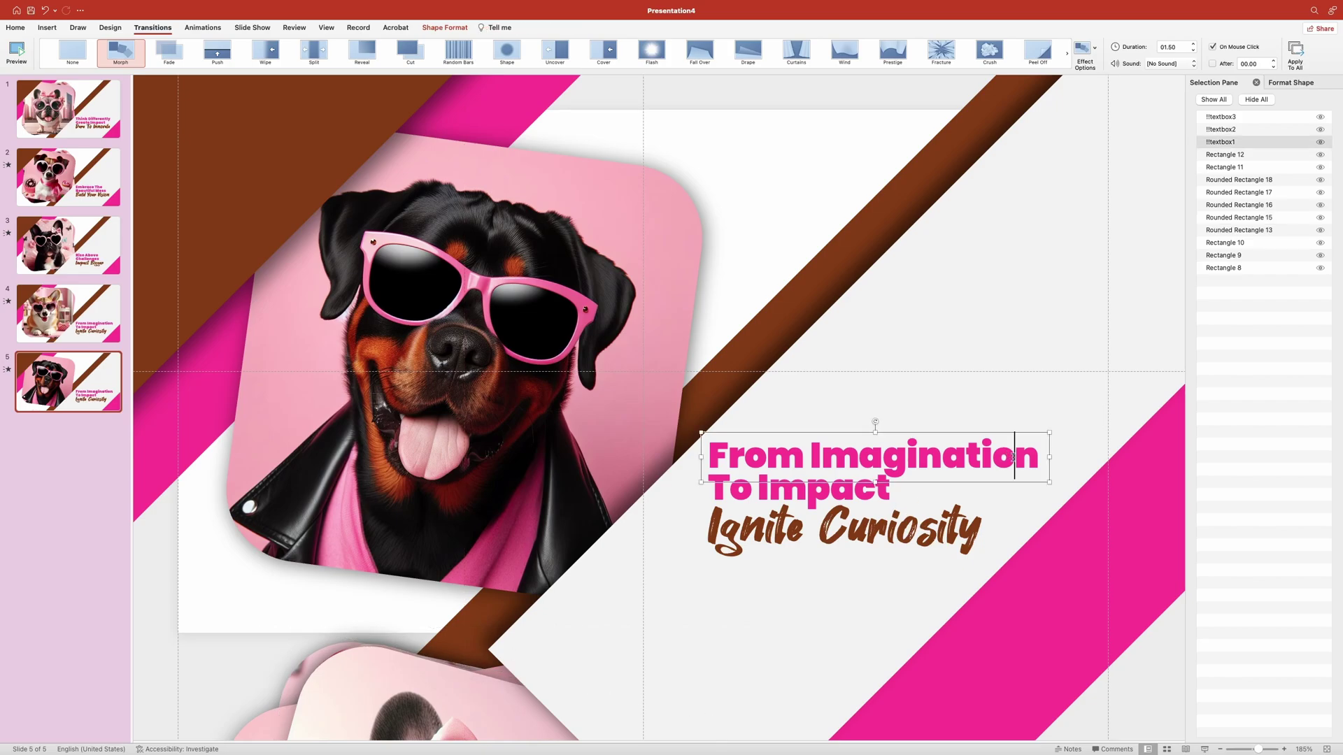
left_click_drag(1037, 456, 745, 461)
type("See What")
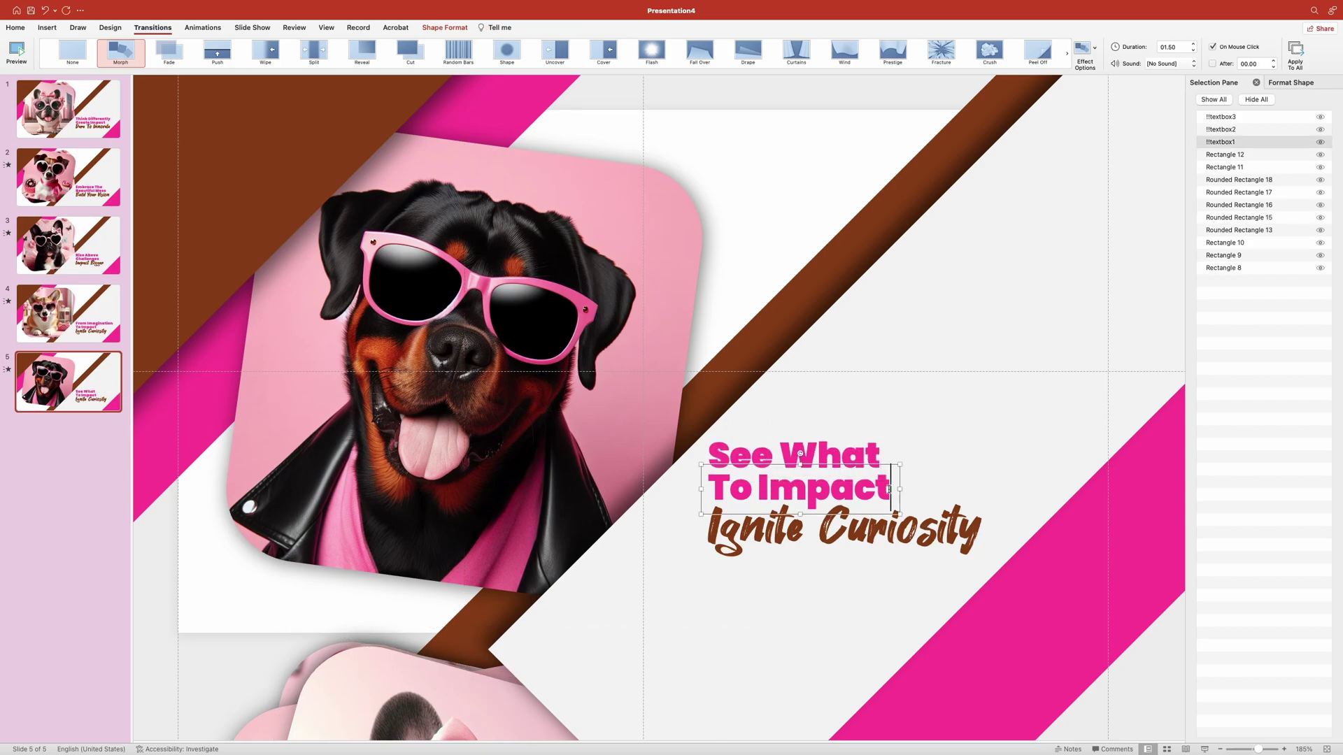
left_click(887, 488)
left_click_drag(887, 488, 710, 490)
type("Others Miss")
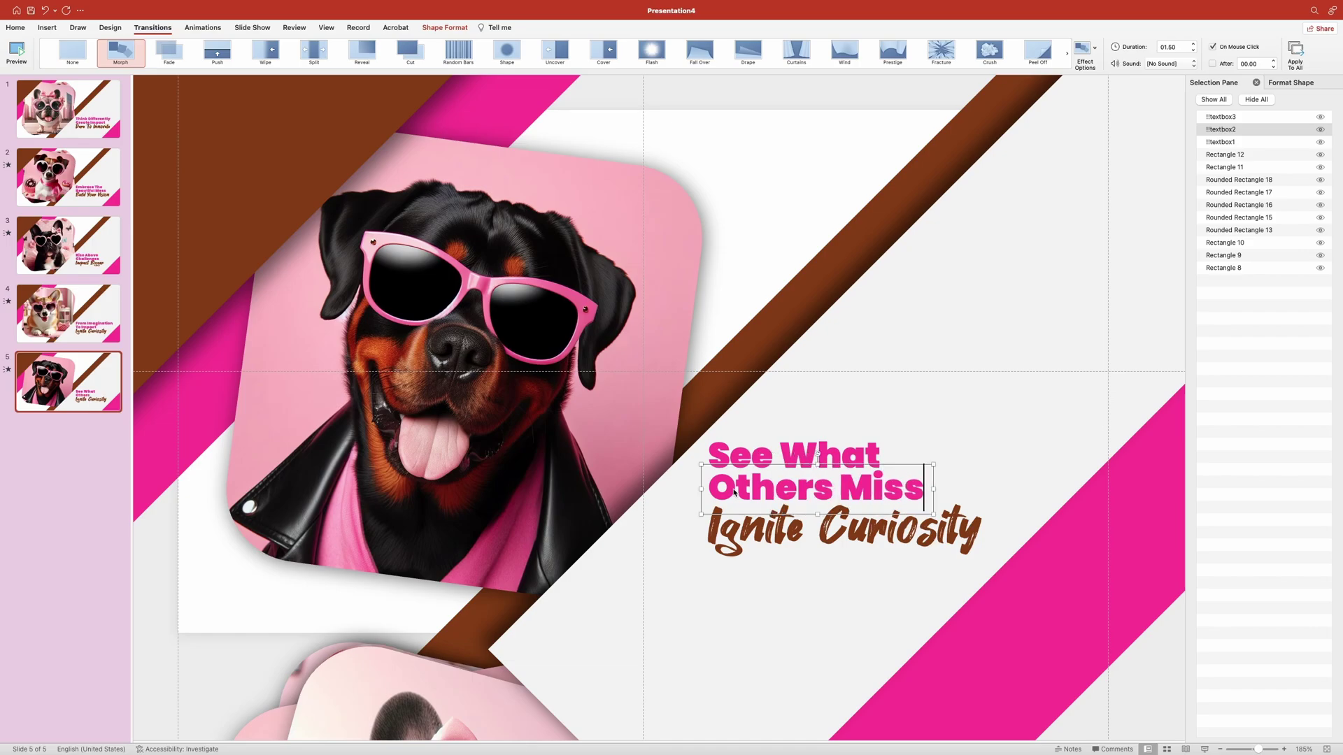
left_click_drag(967, 526, 743, 515)
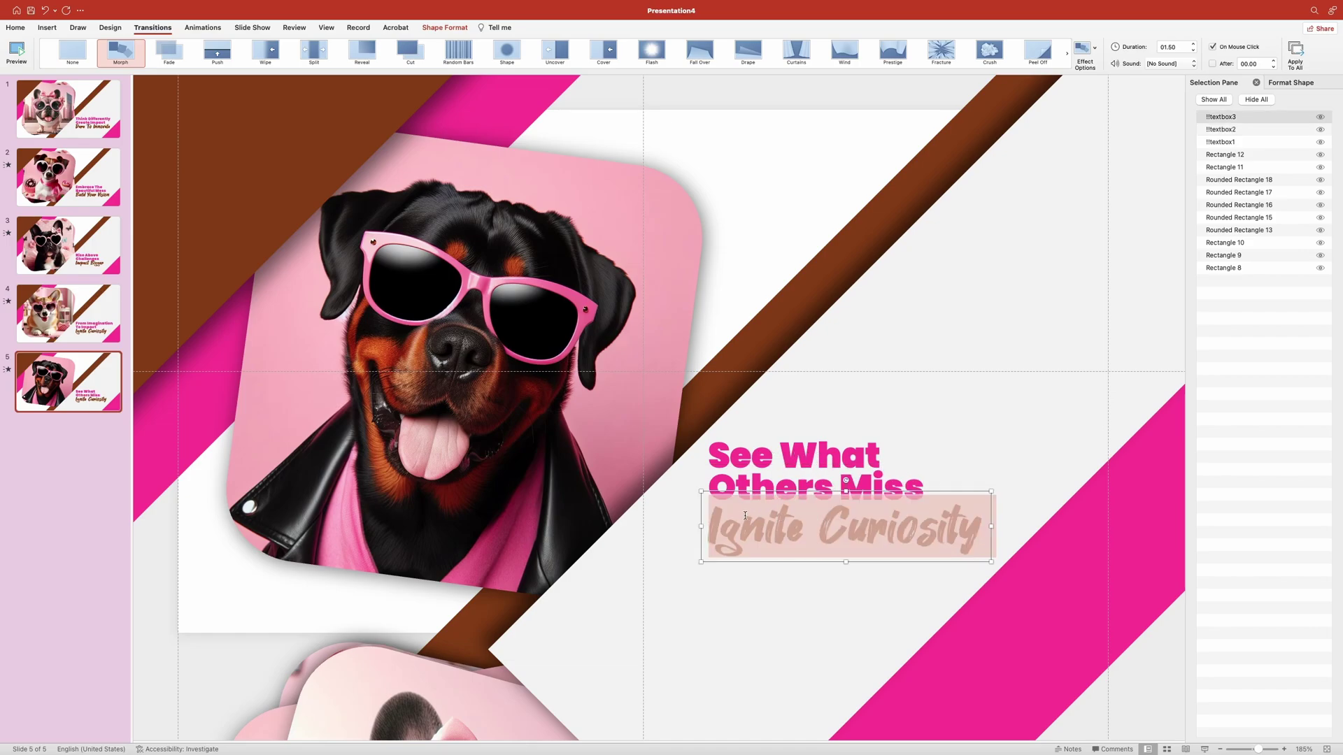
type("Spark New Ideas")
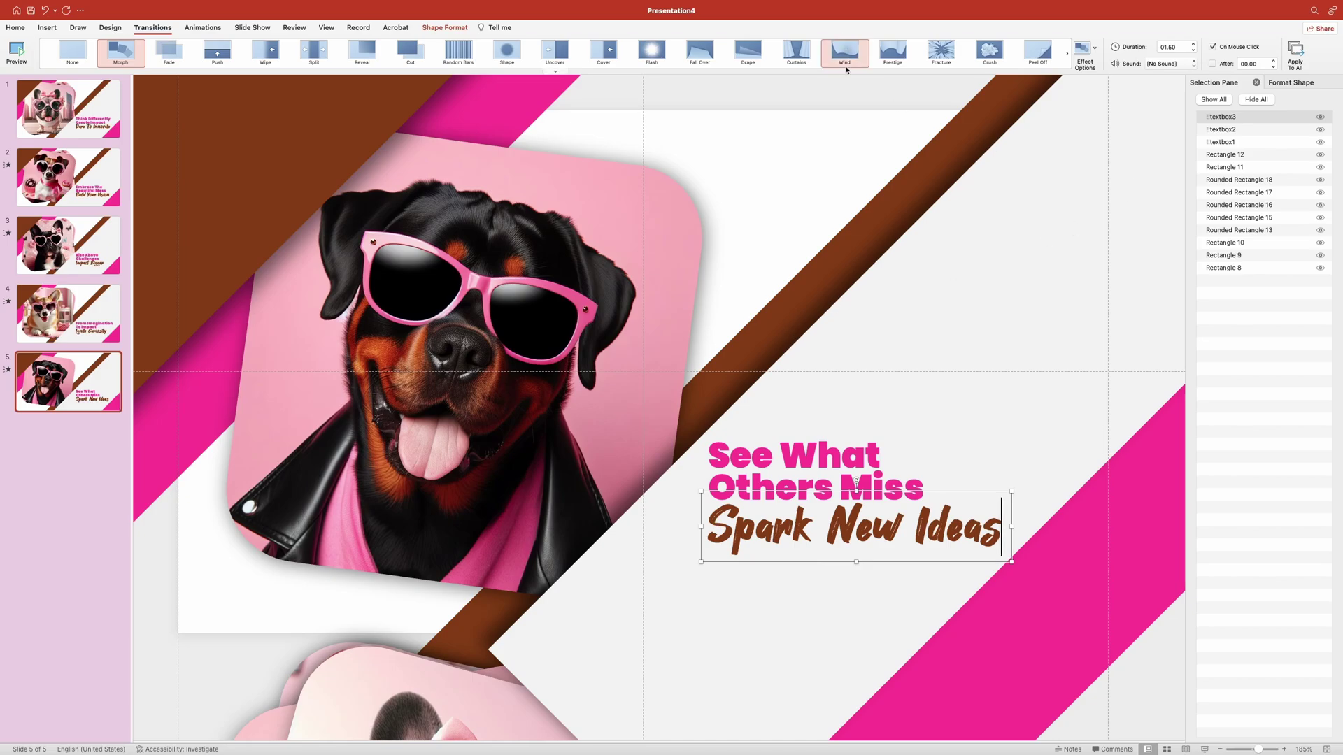
left_click(843, 95)
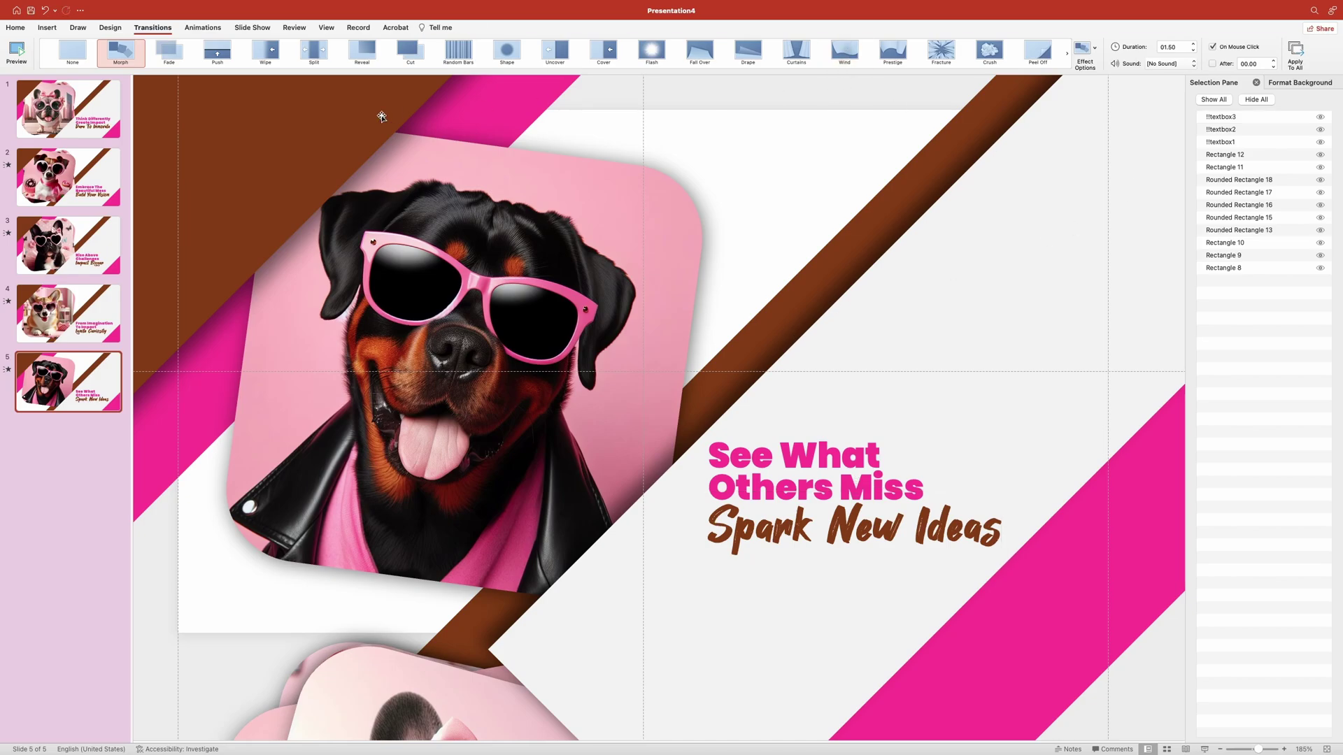
left_click(110, 134)
left_click(43, 450)
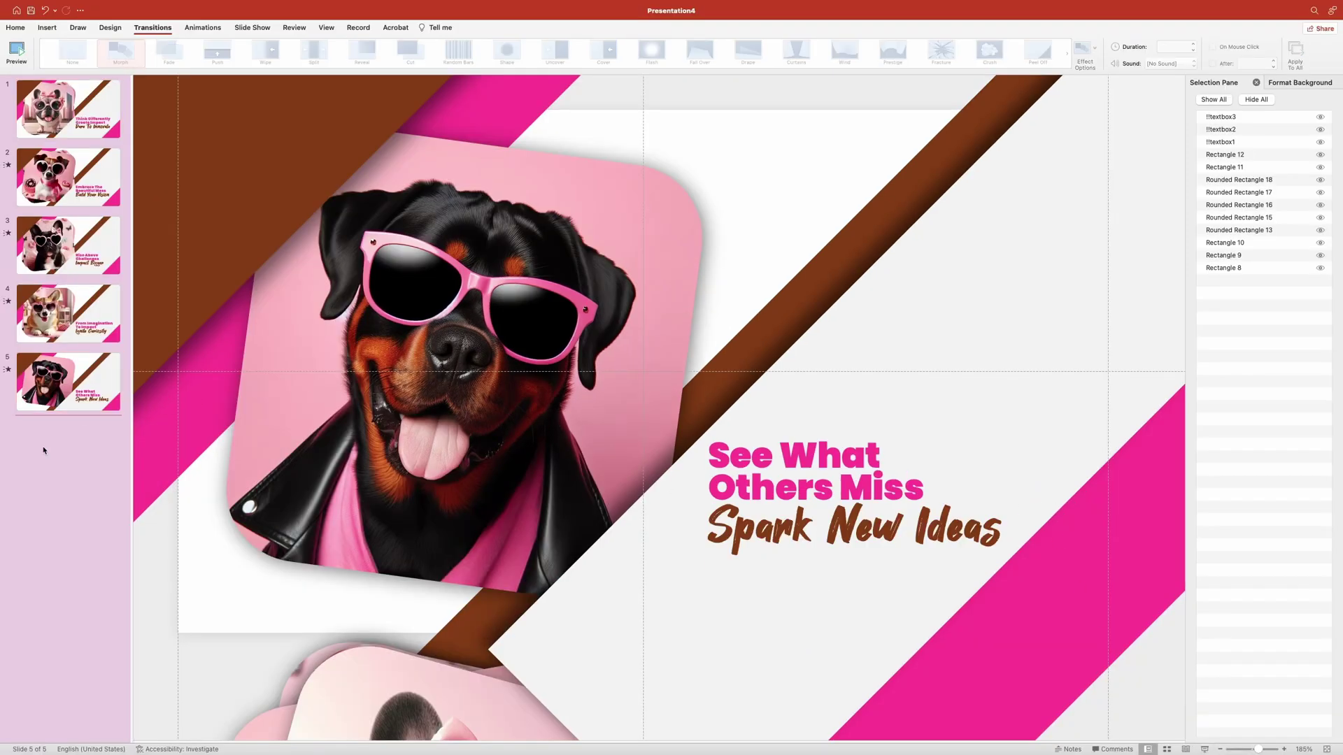
Step: Duplicate the first slide with Cmd+D and return to the original slide 1
left_click(99, 103)
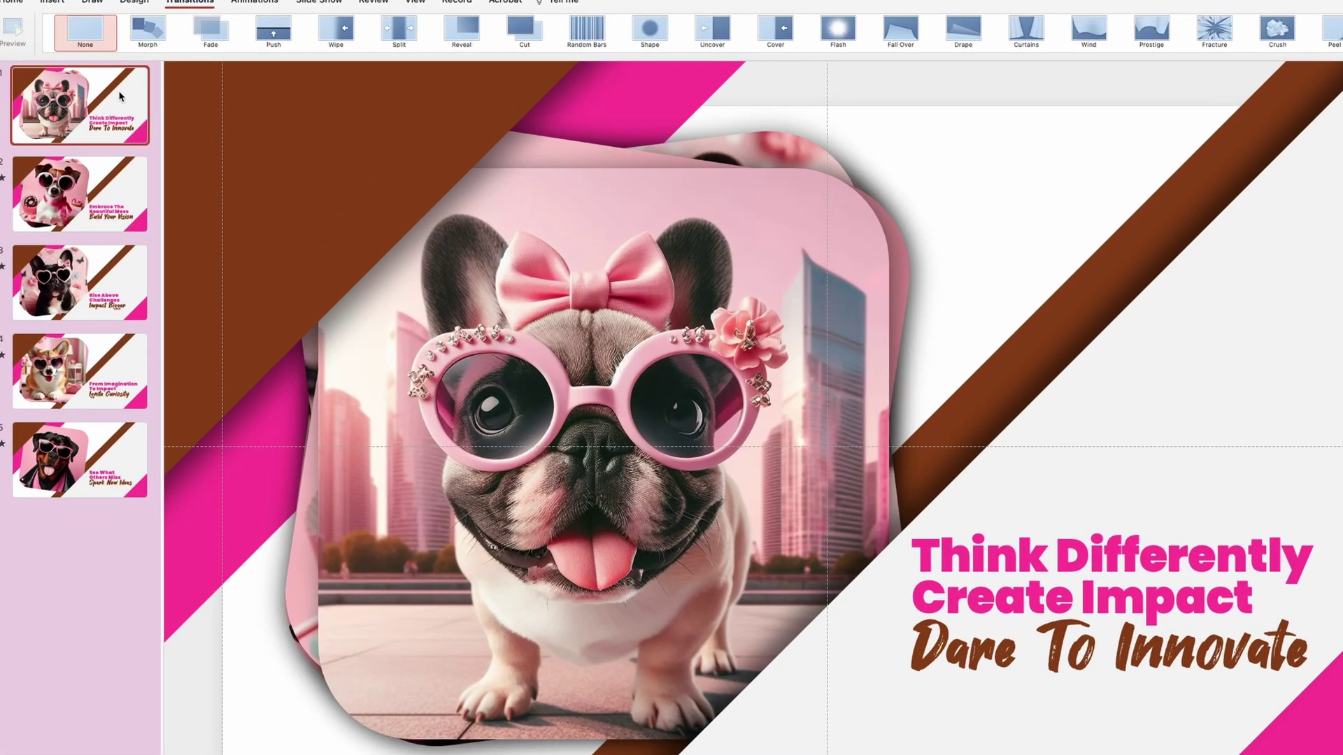
key("super+d")
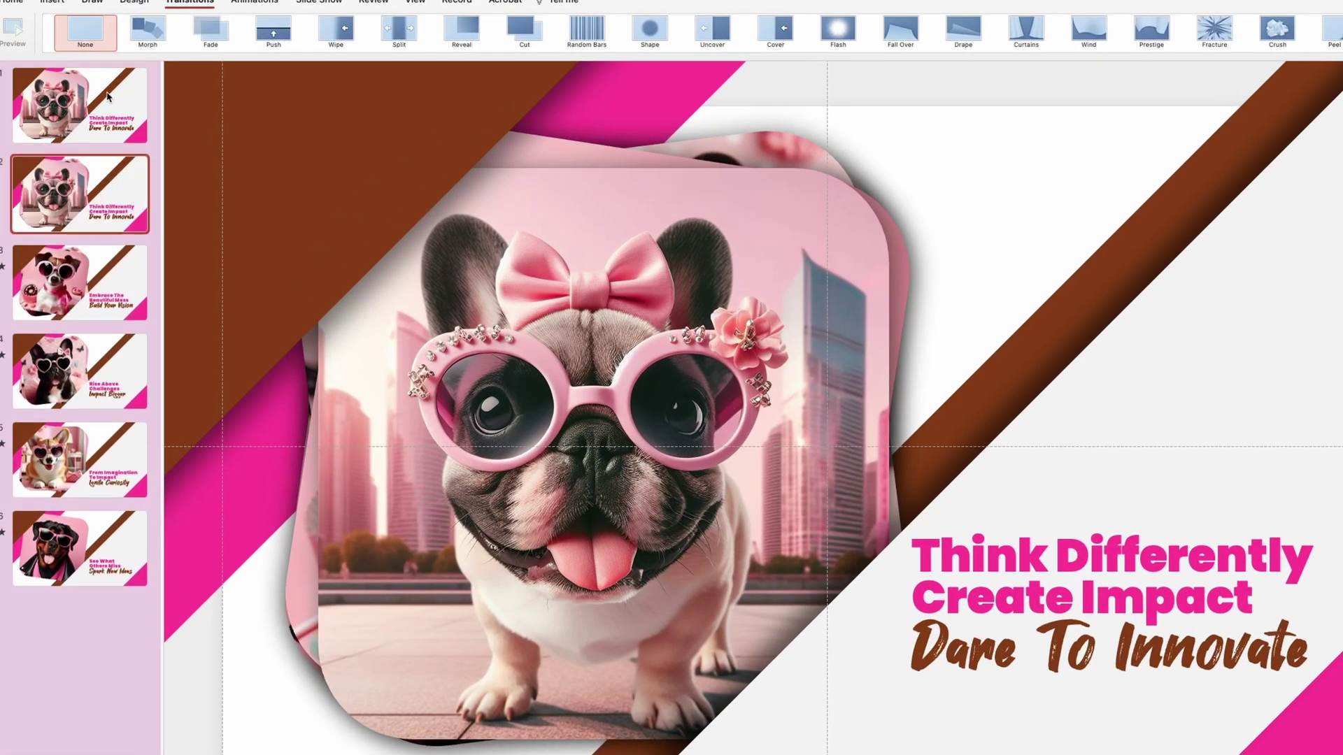
left_click(108, 97)
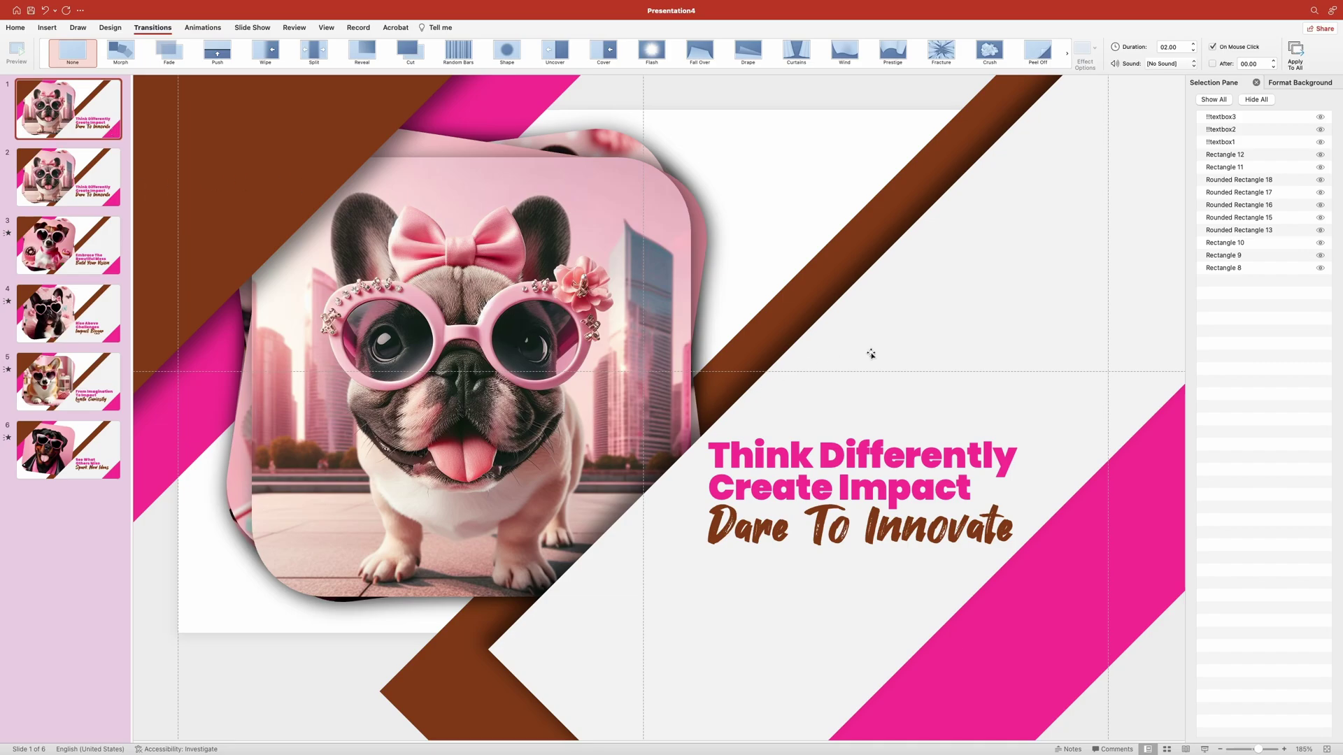
Step: Move the white diagonal band up-left and enlarge it into a large diamond across the slide
left_click(871, 354)
scroll(827, 359, "up", 2)
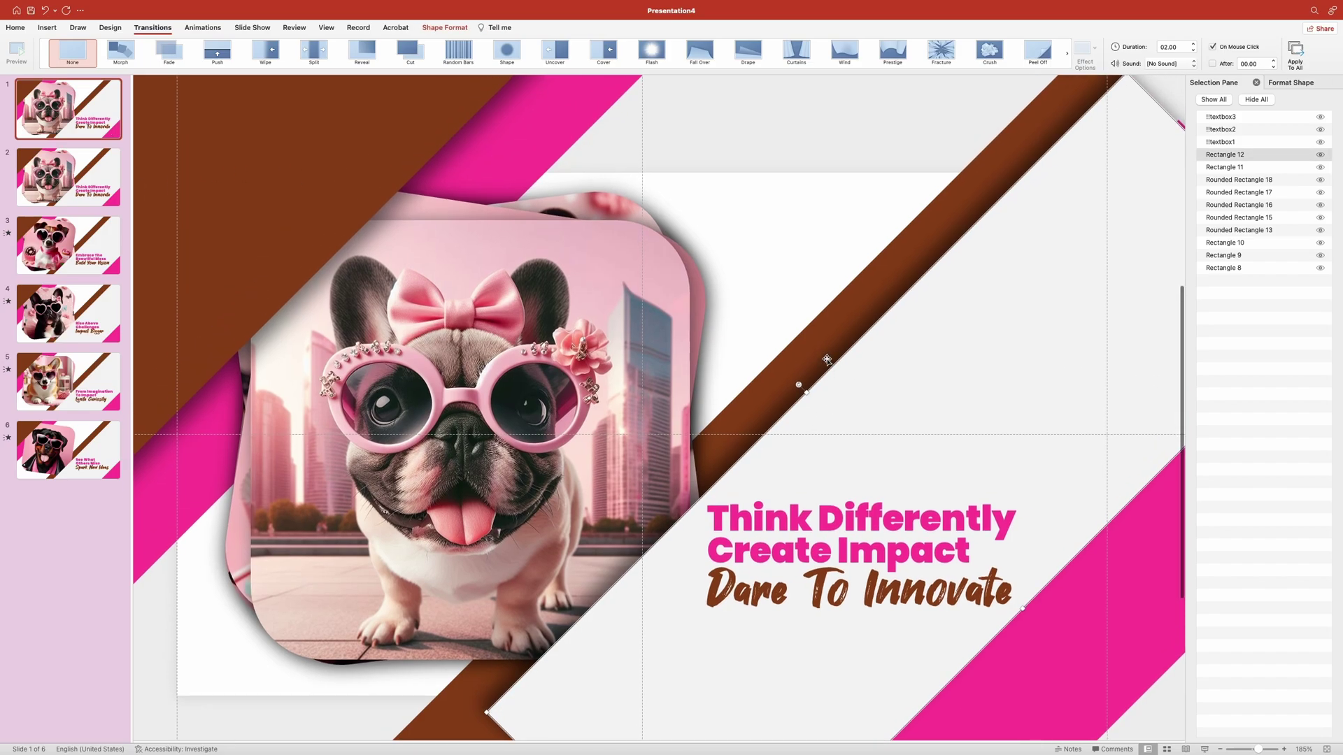
left_click_drag(805, 394, 407, 186)
left_click_drag(428, 657, 320, 695)
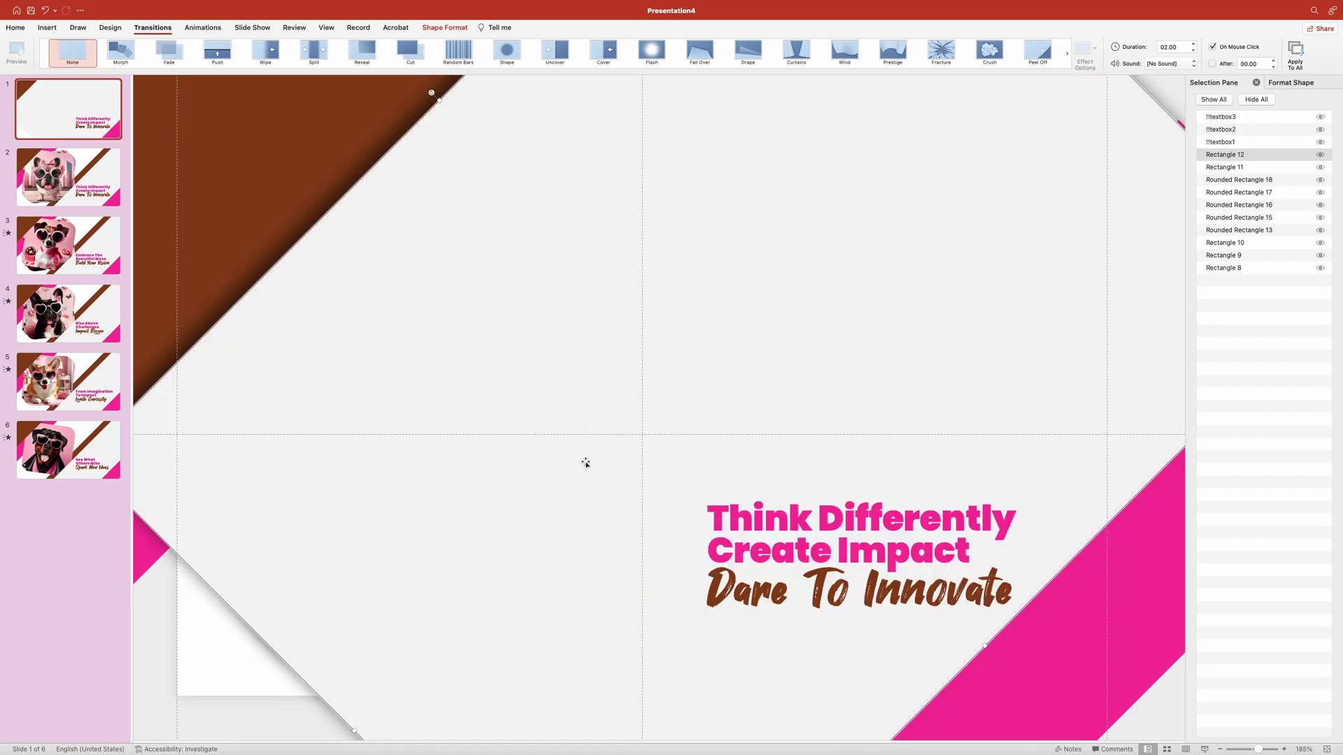
scroll(734, 344, "up", 2)
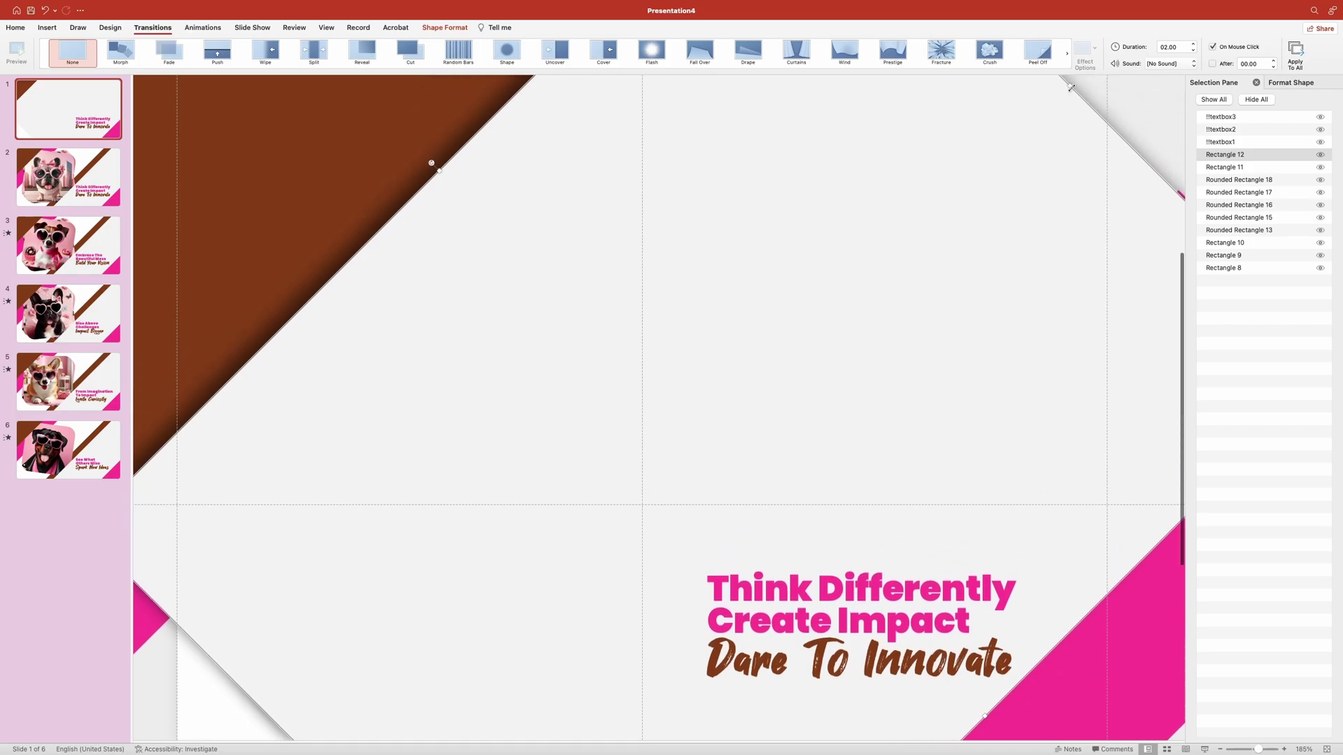
left_click_drag(1071, 86, 720, 313)
mouse_move(777, 375)
left_mouse_down()
mouse_move(757, 383)
mouse_move(774, 381)
left_mouse_up()
scroll(787, 413, "down", 3)
left_click(799, 462)
Step: Move all three headline text boxes left and up toward the slide centre
left_click(741, 537, "shift")
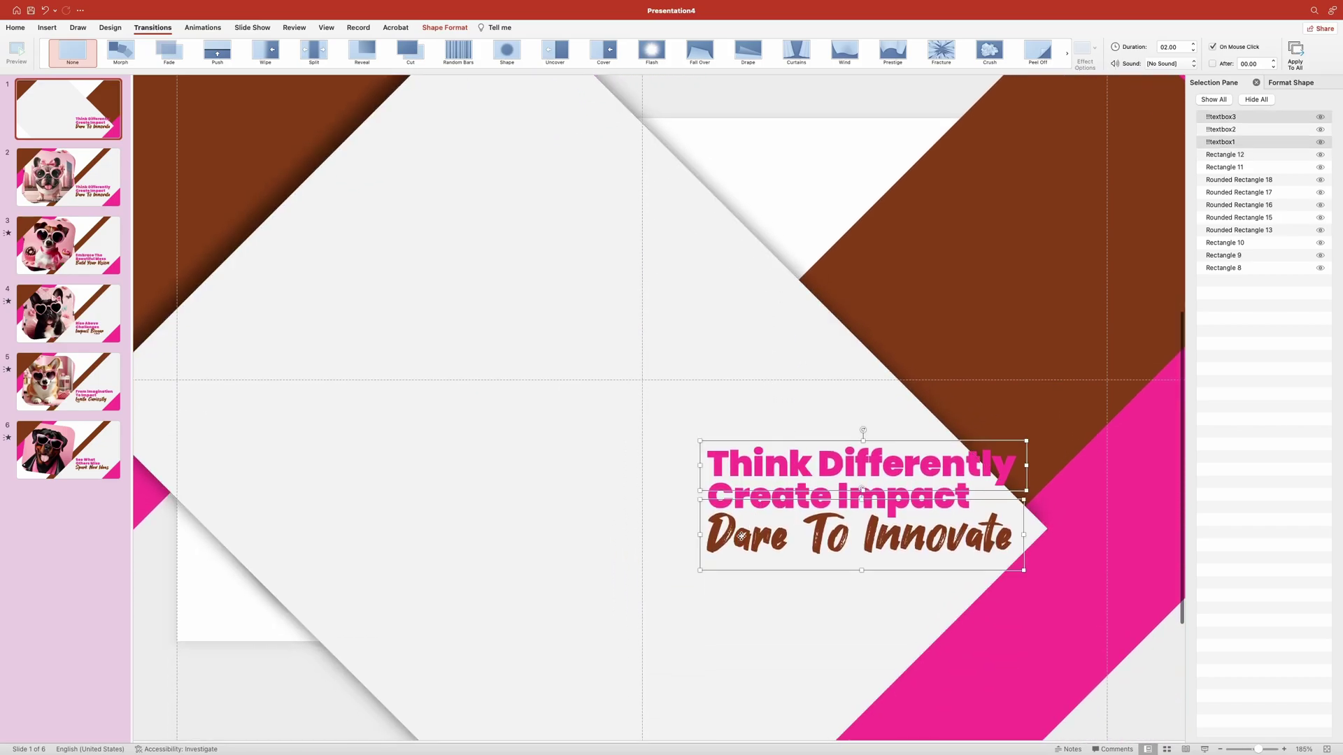
left_click(753, 497, "shift")
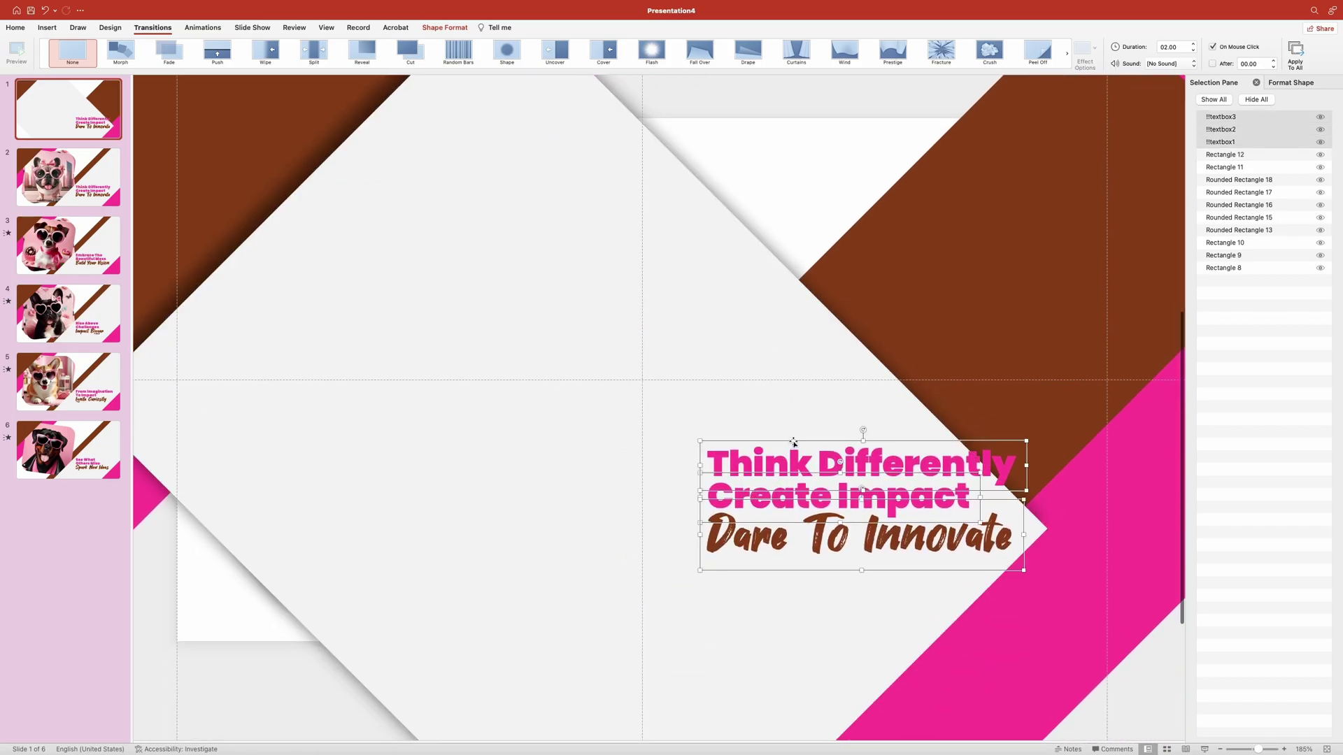
left_click_drag(794, 443, 472, 336)
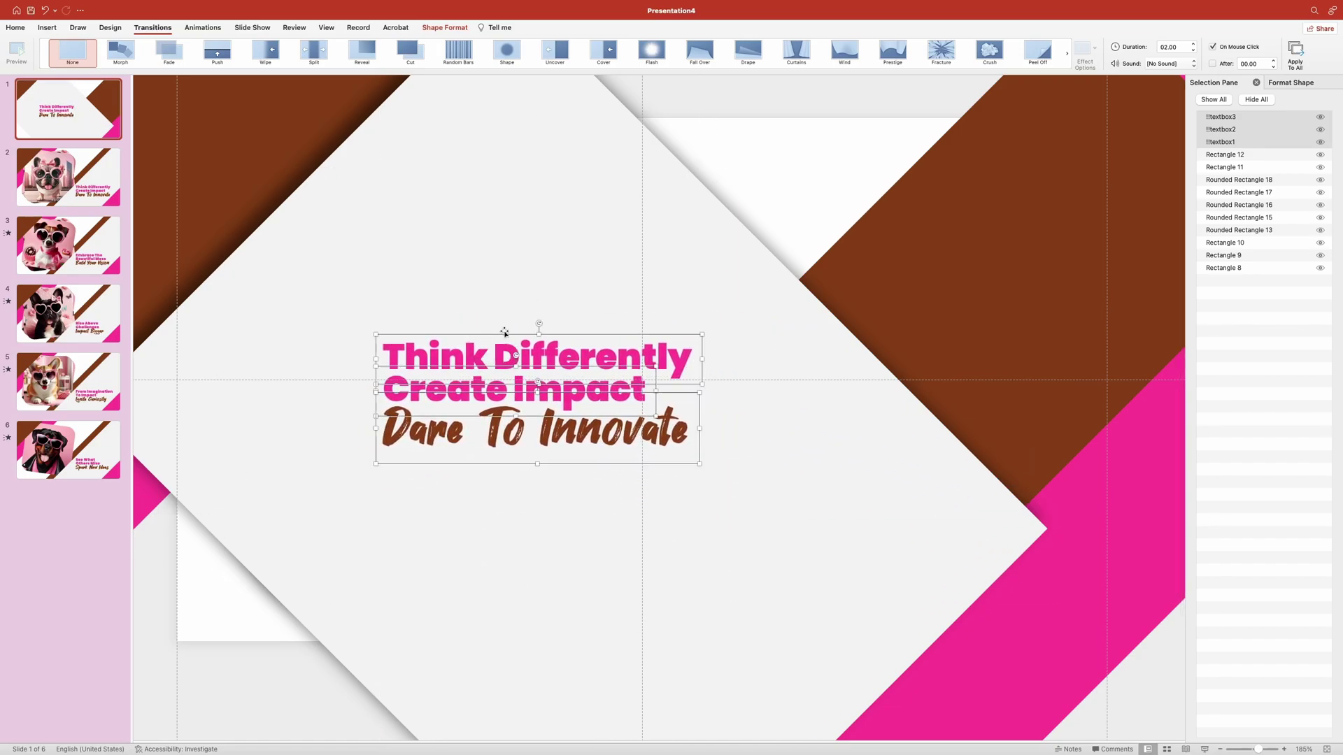
Step: Retype the headline lines as 'Growth Lies', 'Beyond The Familiar' and 'Push Baundaries'
left_click(505, 334)
left_click_drag(691, 357, 425, 354)
type("Growth Lies")
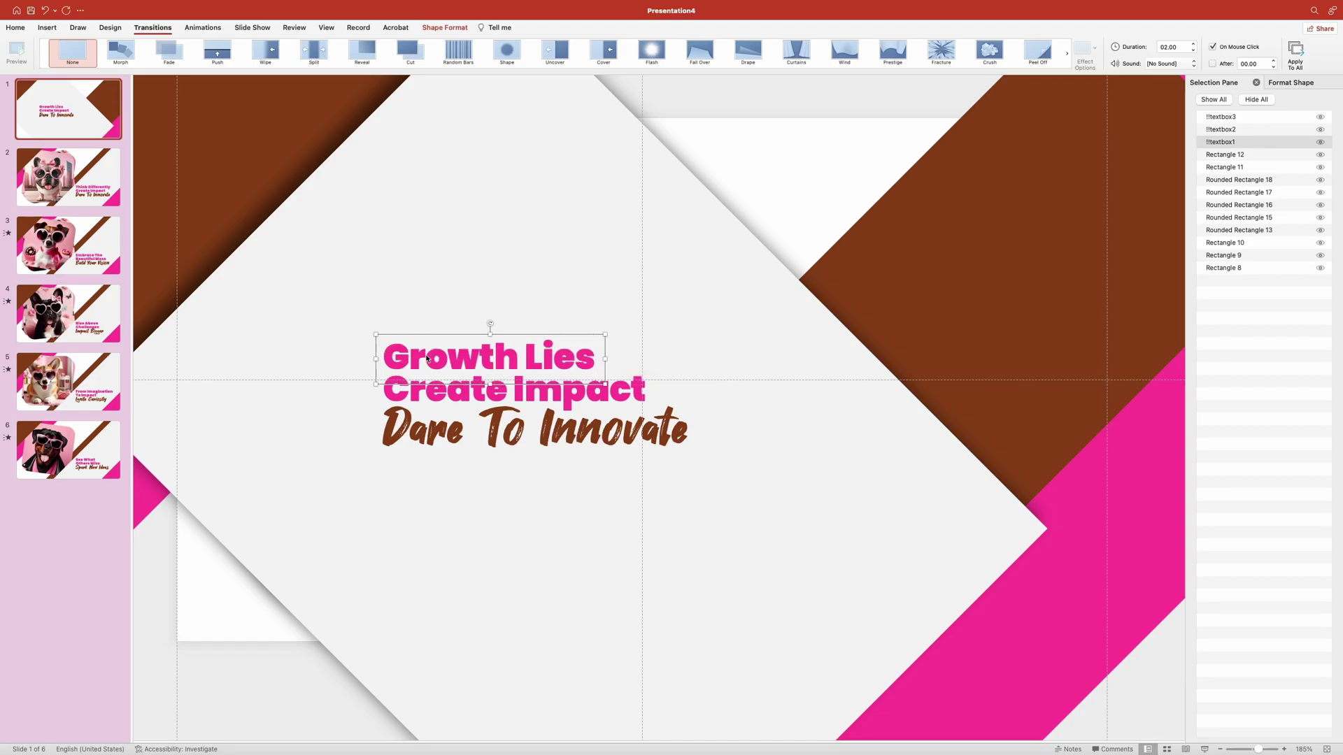
left_click_drag(642, 392, 405, 390)
type("Beyond The Familiar")
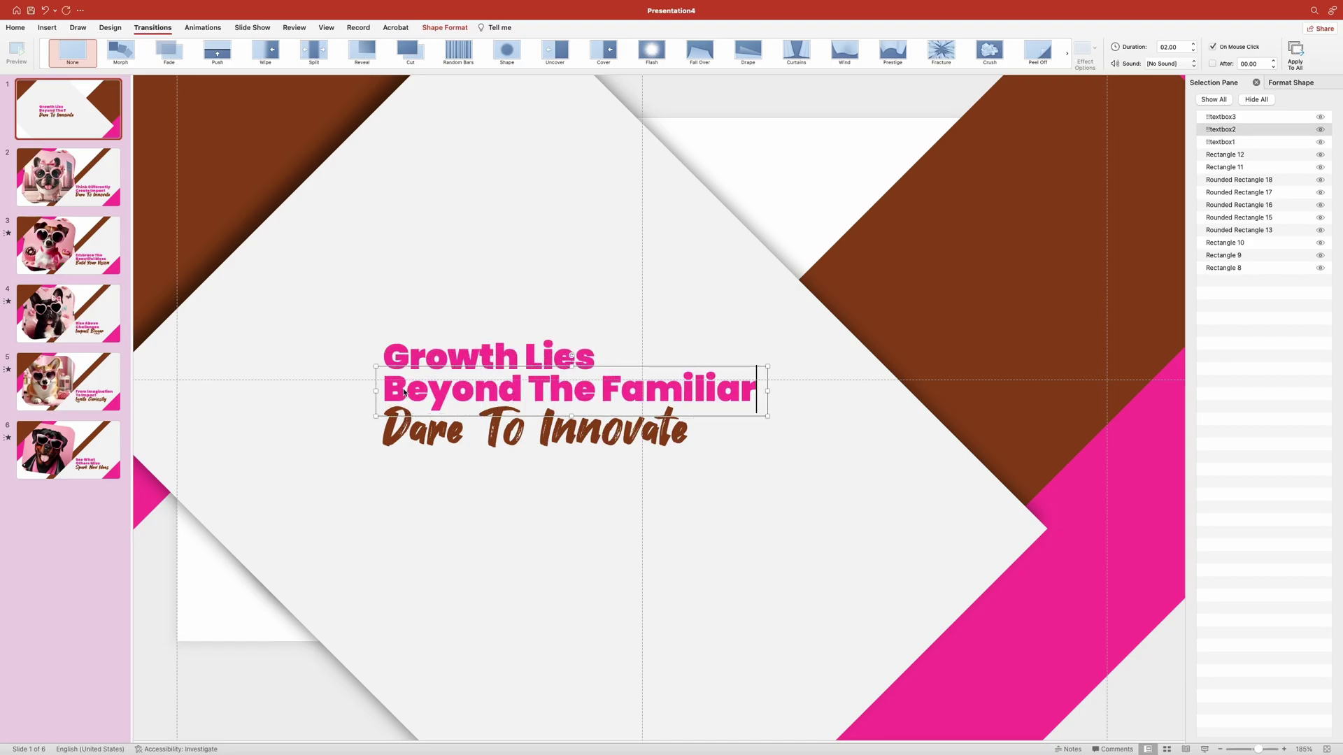
triple_click(686, 429)
type("Push Baunda")
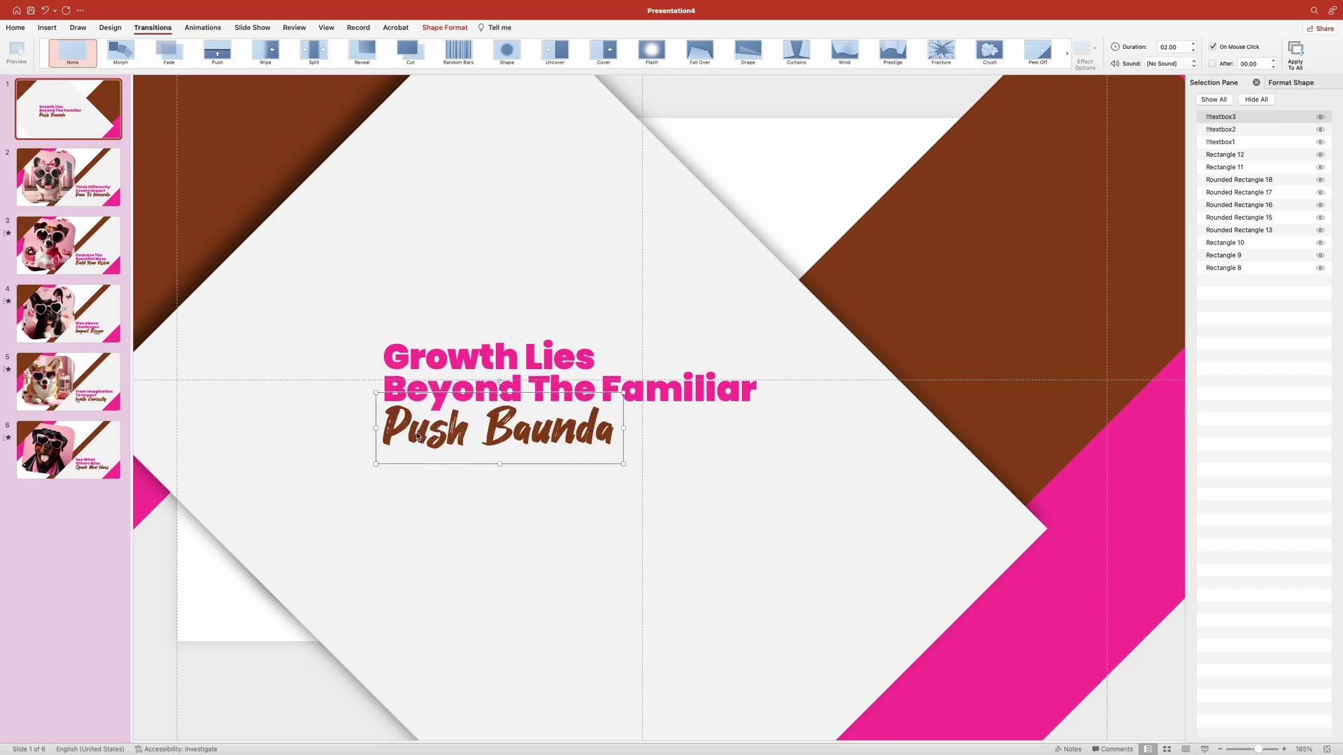
type("ries")
left_click(159, 586)
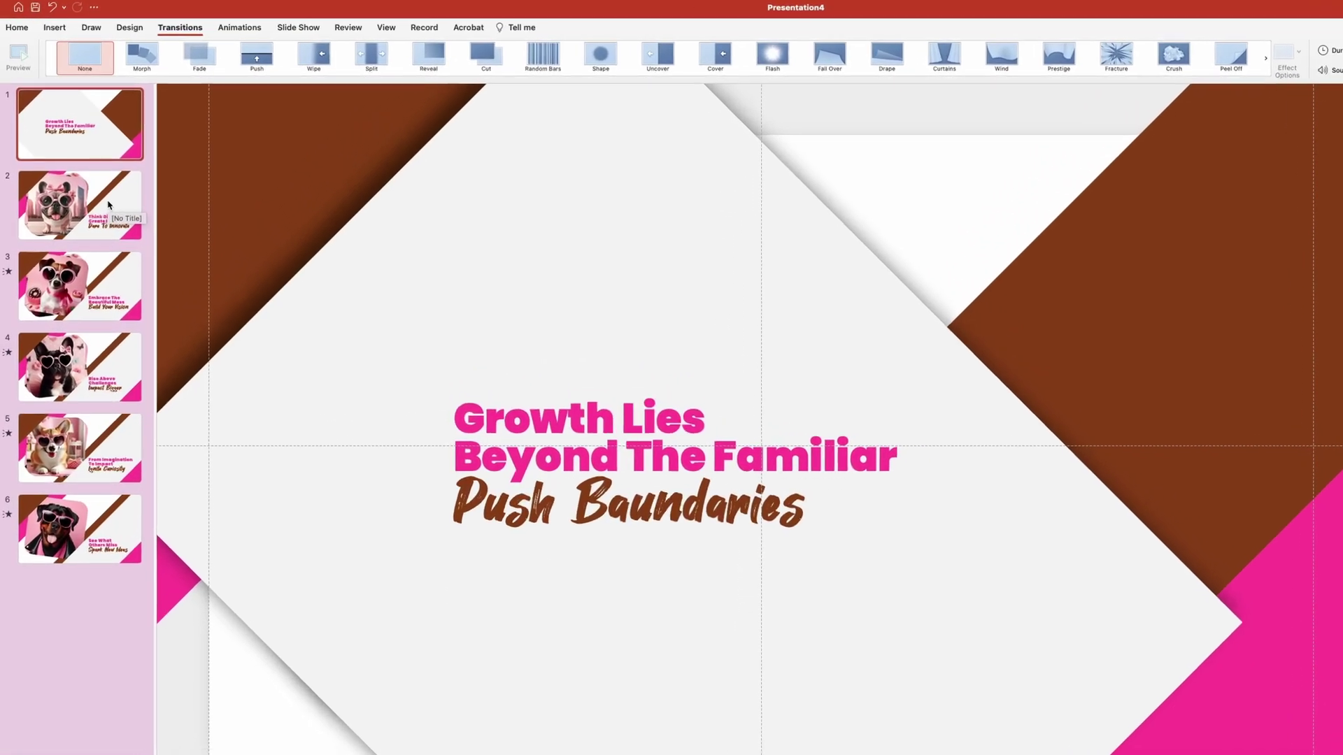
Step: Apply a Morph transition to slide 2 with a 1.50-second duration, then return to slide 1
left_click(92, 176)
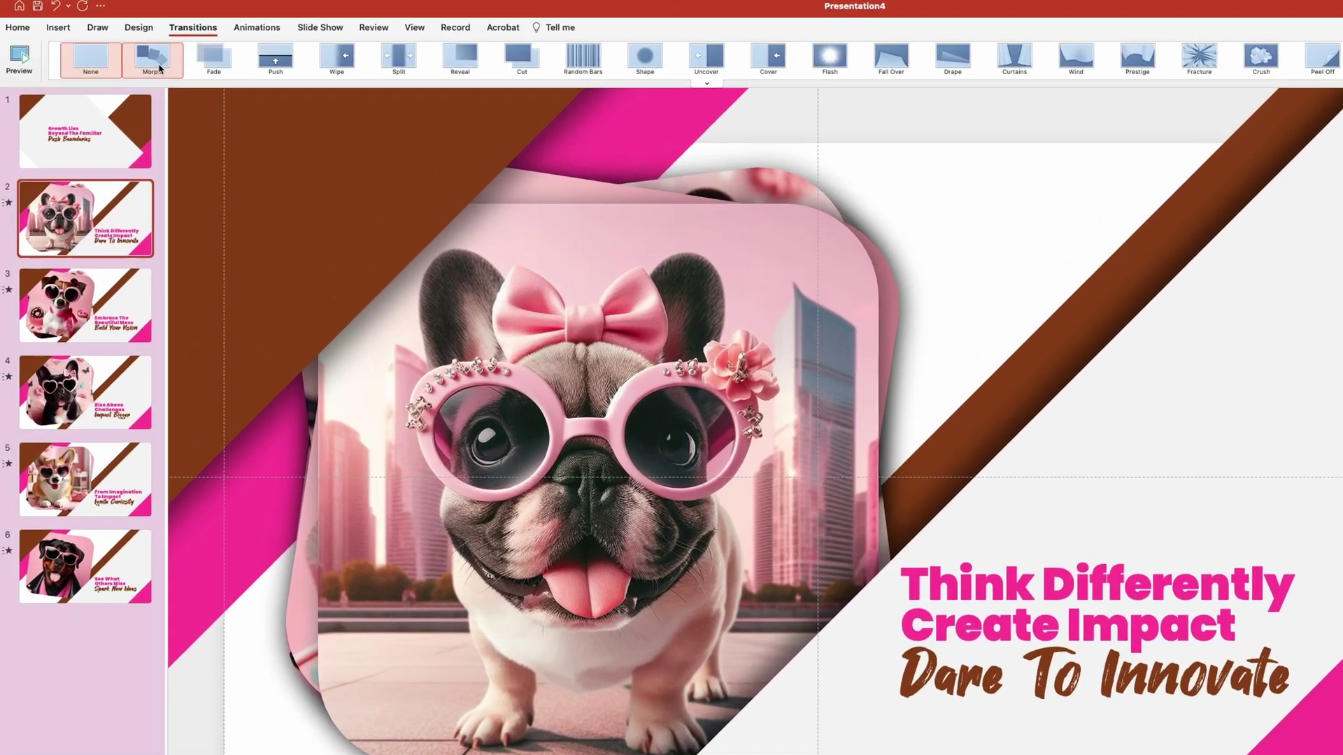
left_click(120, 50)
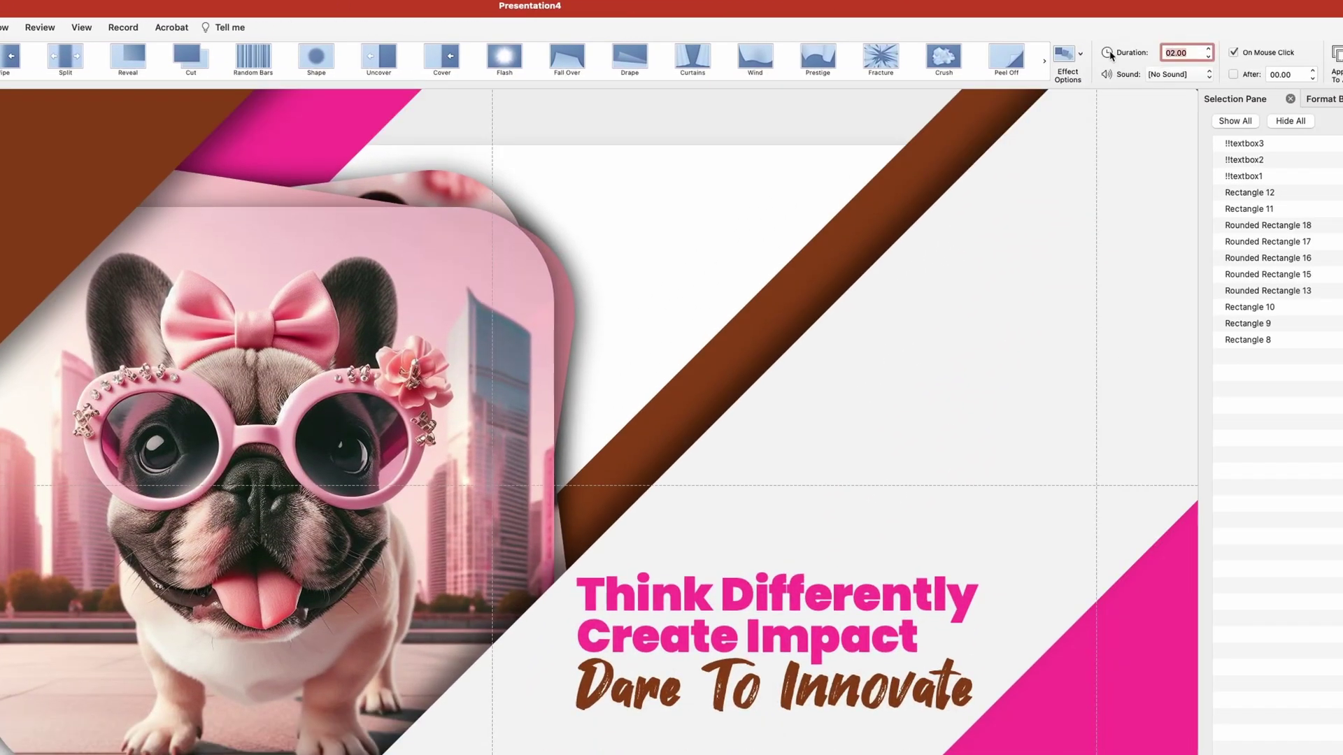
type("1.5")
key("Return")
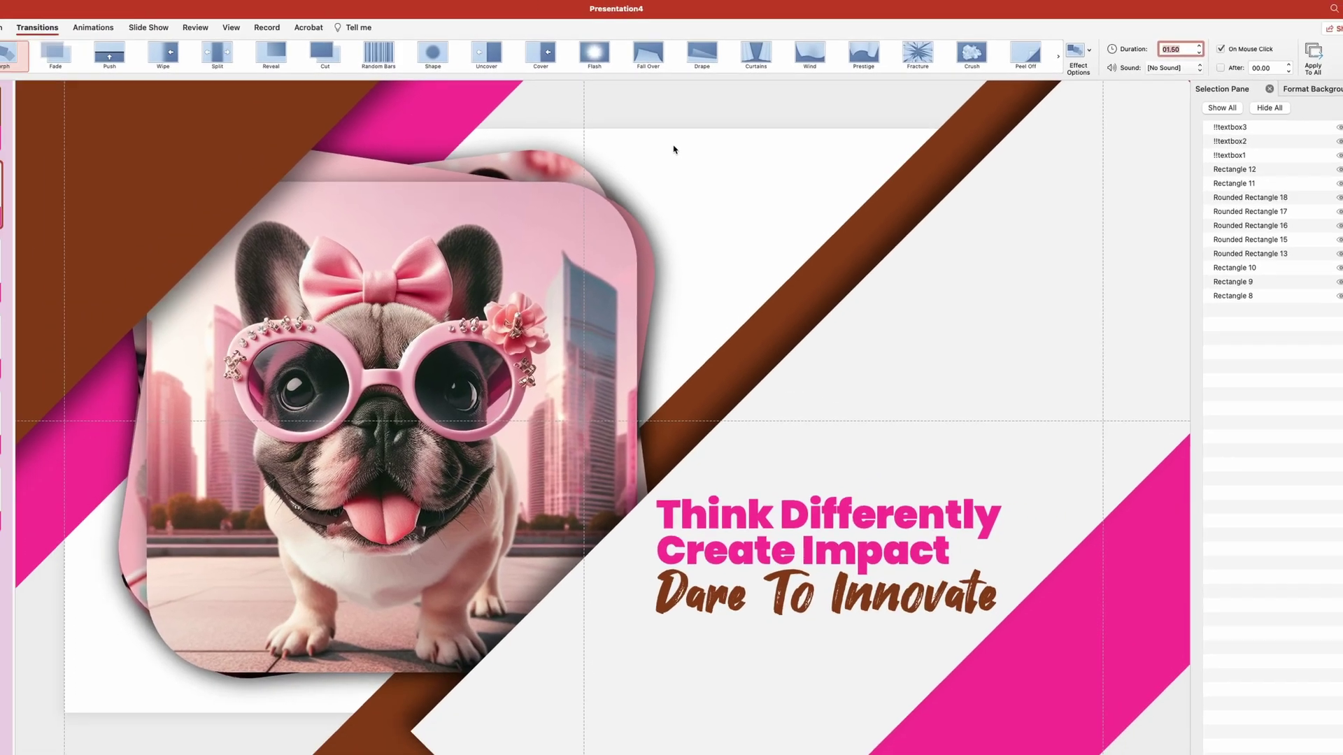
left_click(79, 119)
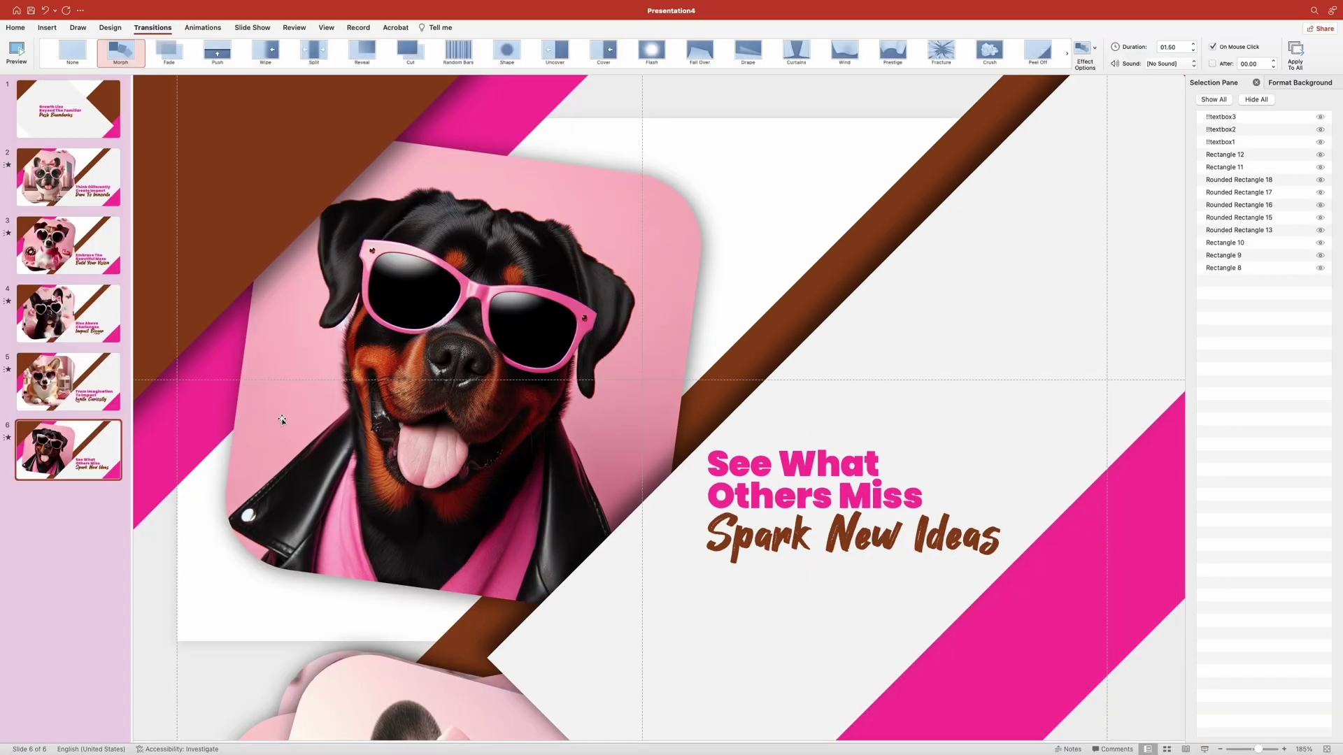
Step: Rotate the off-slide French bulldog photo counter-clockwise to about 345°
scroll(305, 448, "down", 10)
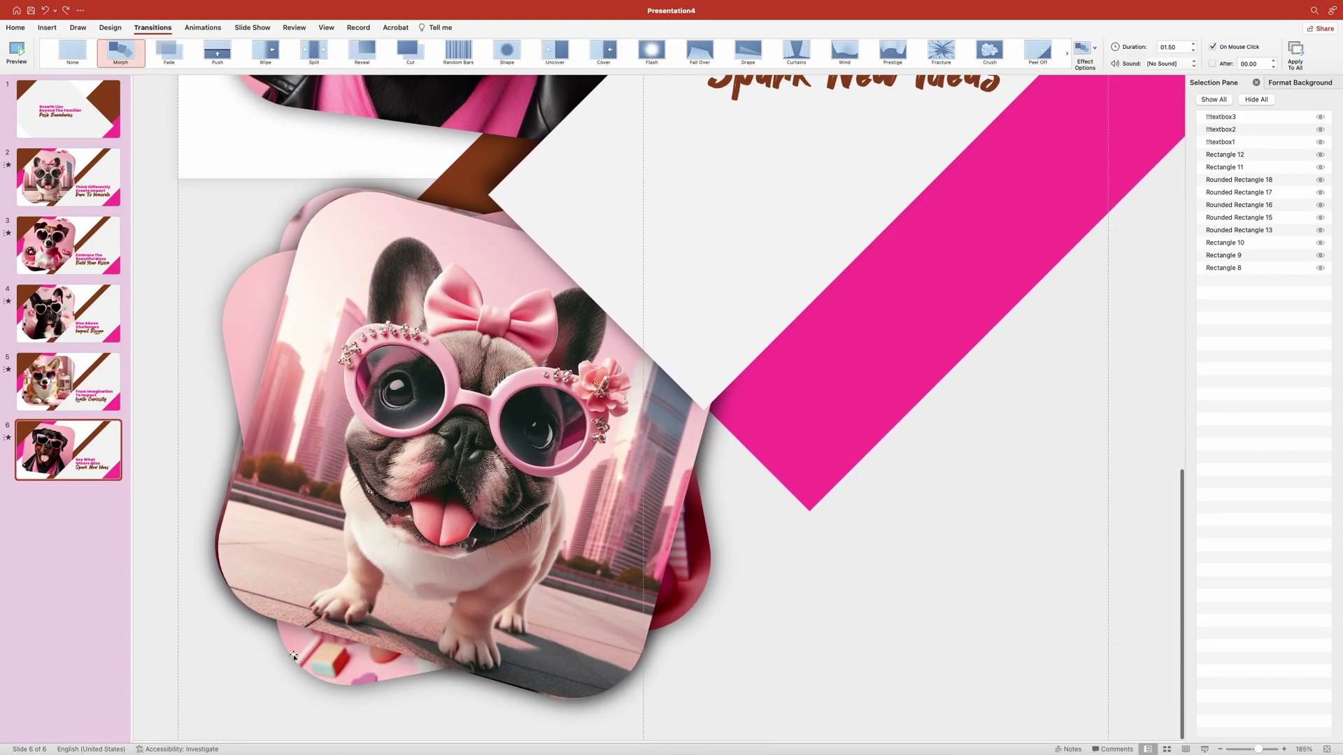
left_click(291, 224)
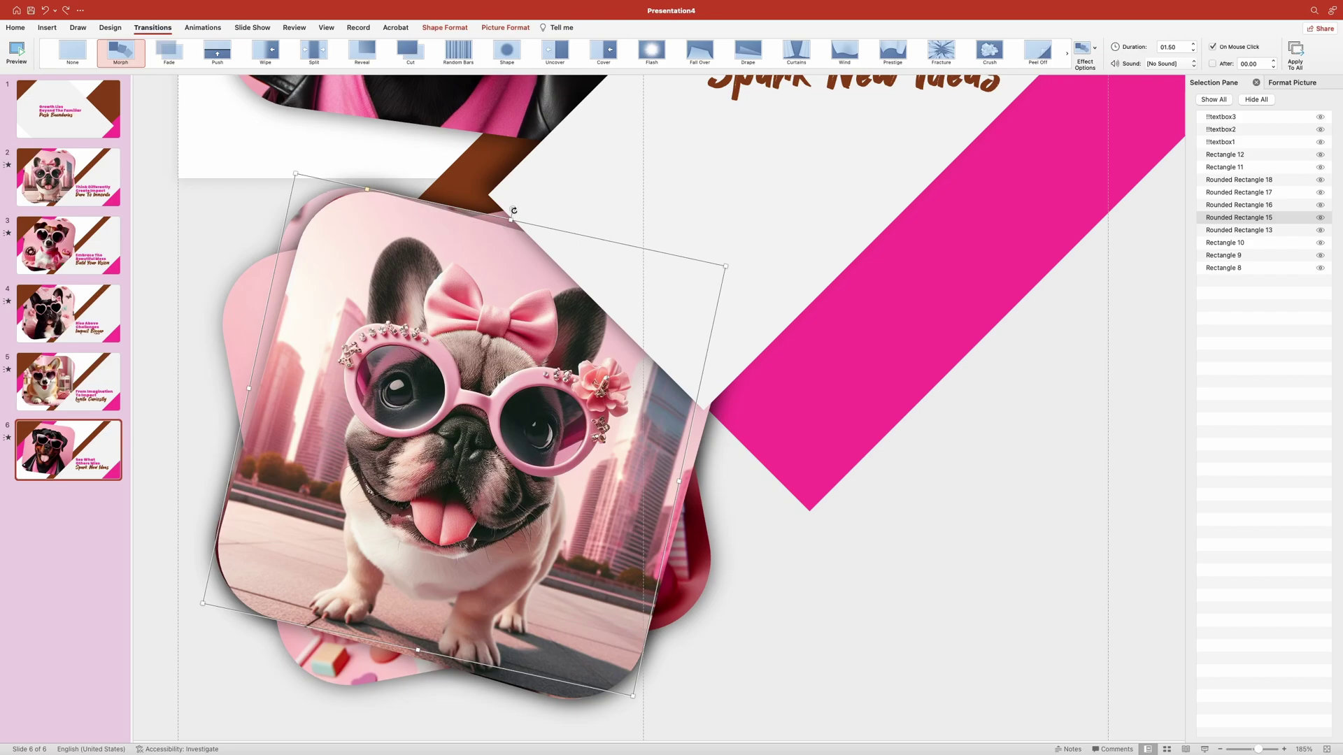
left_click_drag(514, 210, 403, 199)
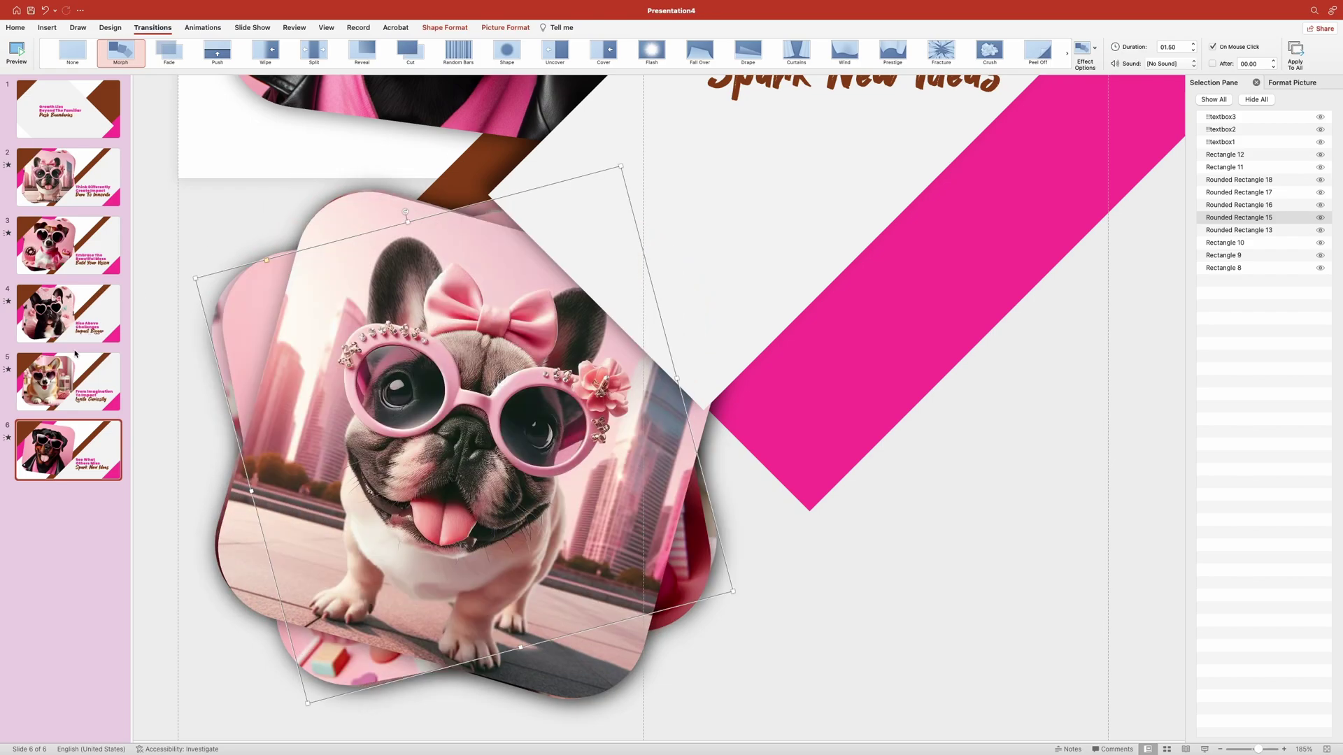
left_click(149, 232)
scroll(149, 232, "up", 5)
Step: Show slide 1 with the 'Growth Lies Beyond The Familiar' headline
left_click(81, 91)
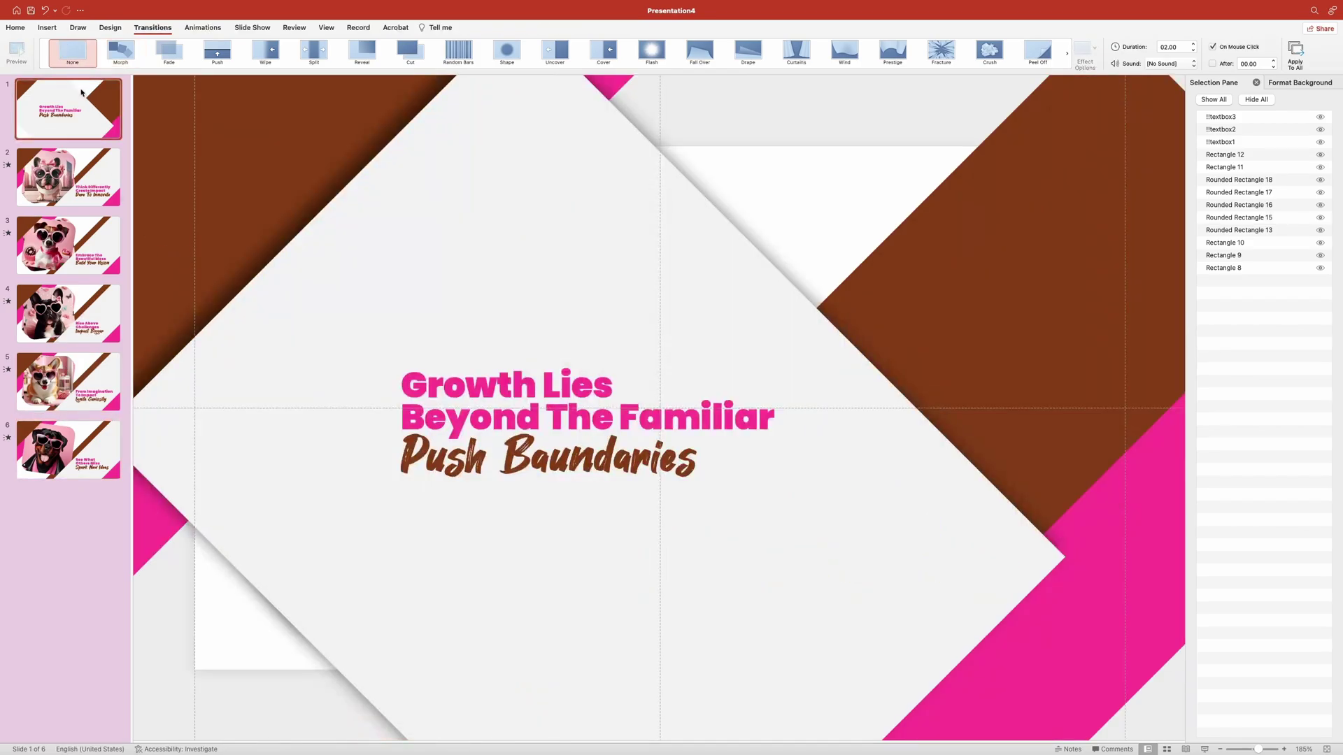